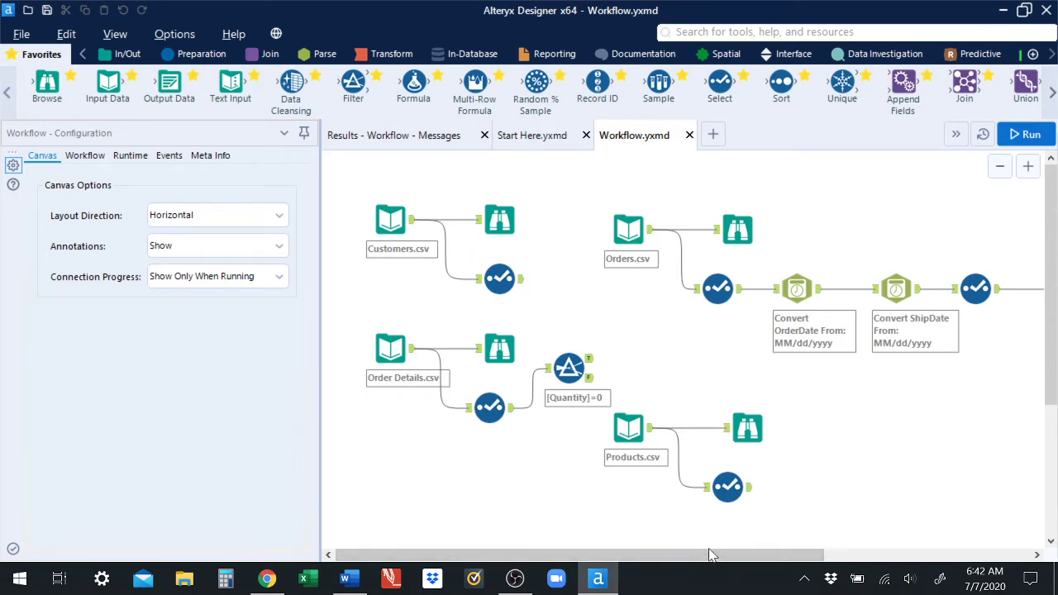
Step: Rename the Formula tool's output column to "Order Fulfillment Time (in days)"
drag(707, 558, 807, 557)
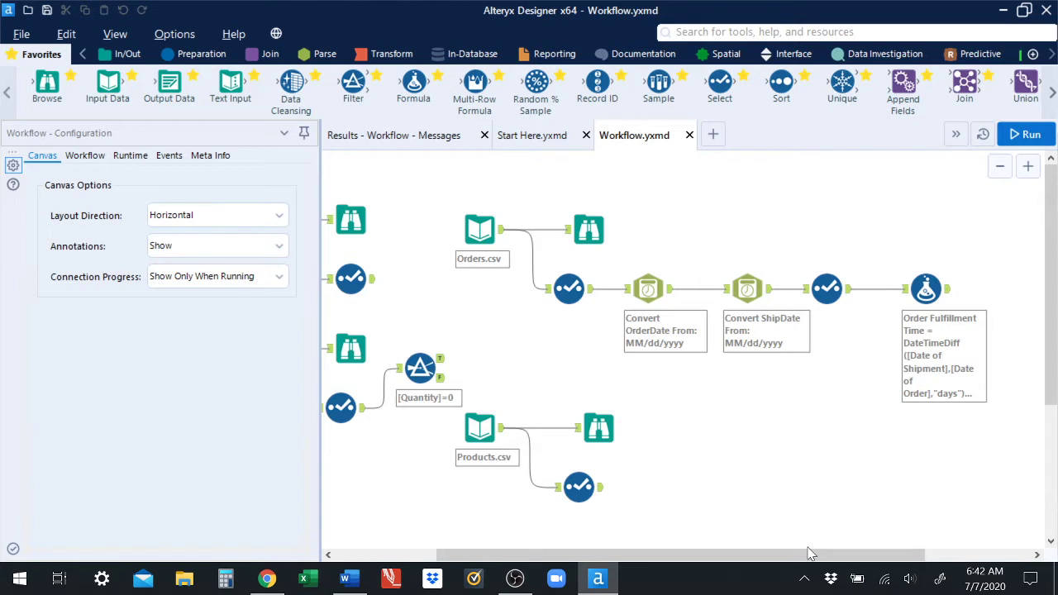
click(926, 289)
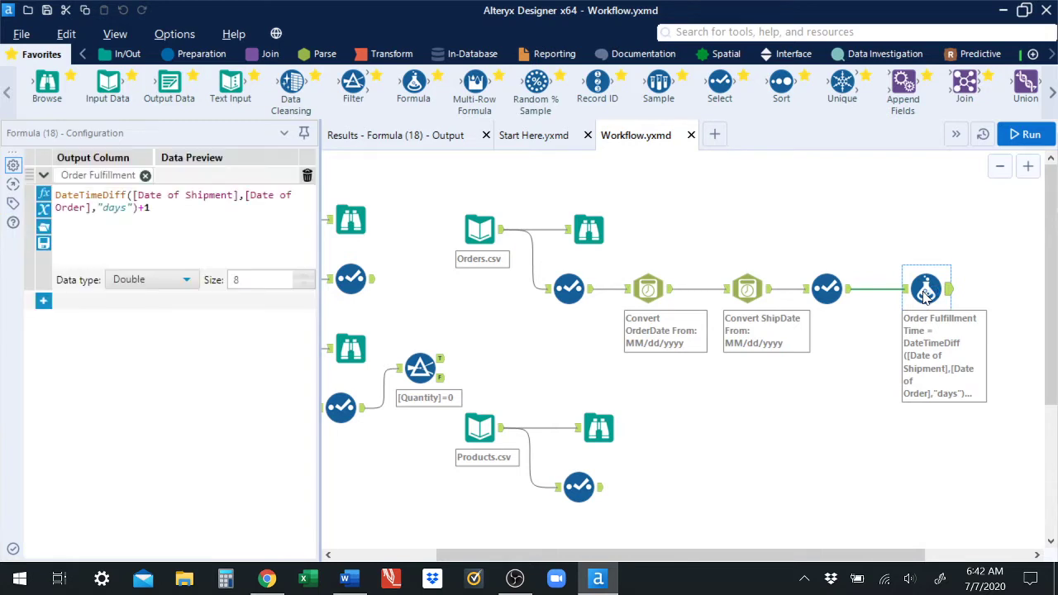
click(102, 175)
key(ctrl+a)
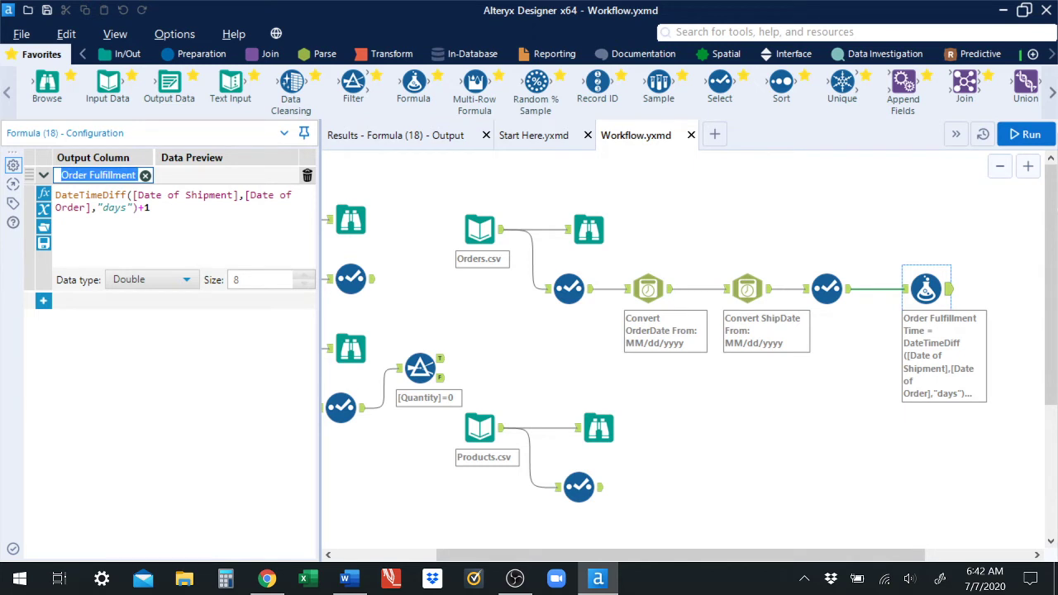
key(End)
text(Time)
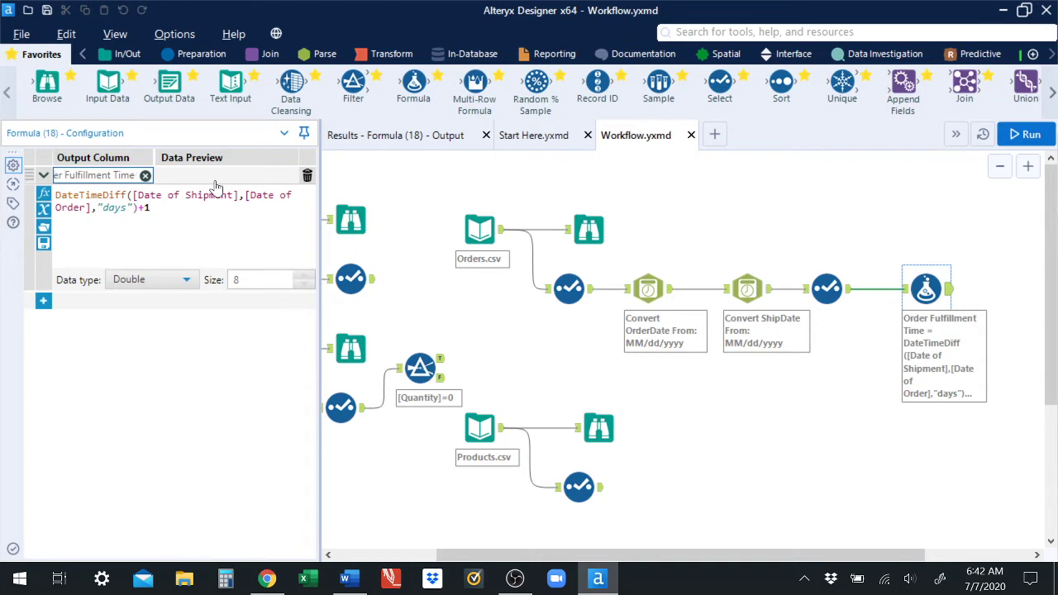
text( (in days))
click(82, 345)
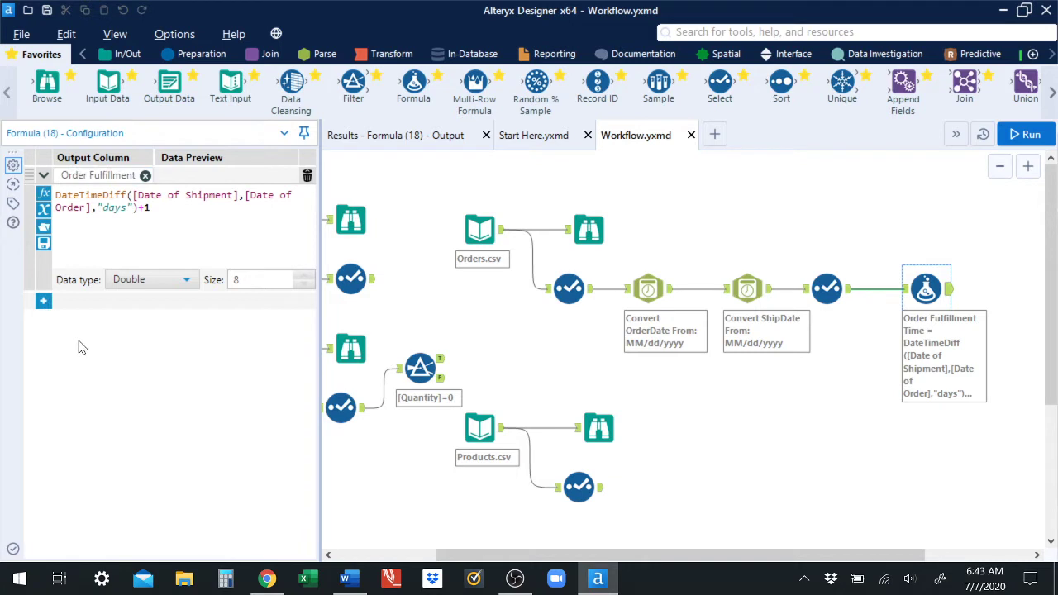
Step: Add a second output column named Month to the Formula tool and insert the Date of Order field as its expression
click(44, 303)
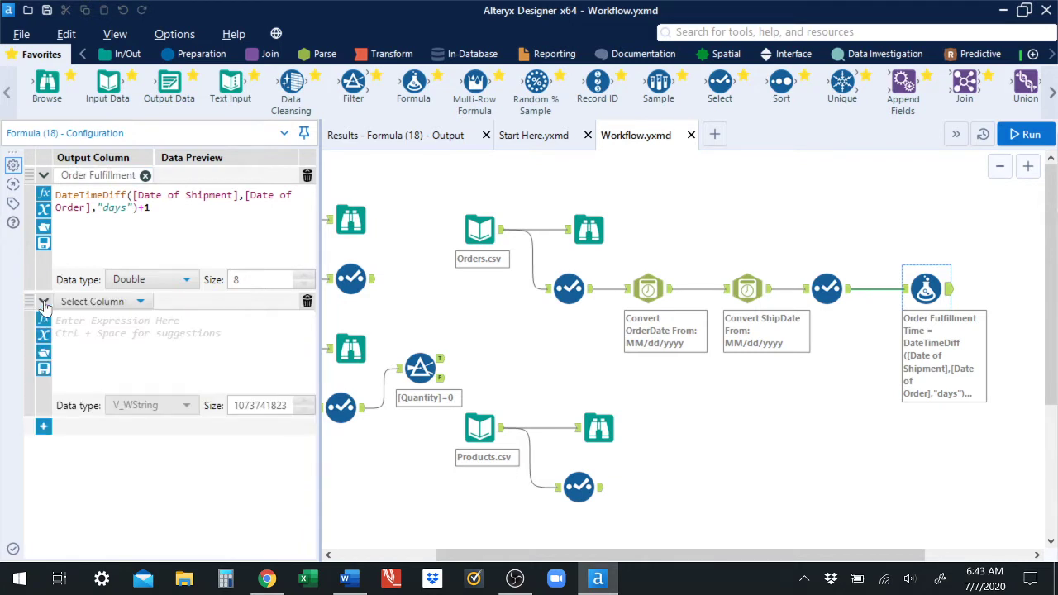
click(120, 302)
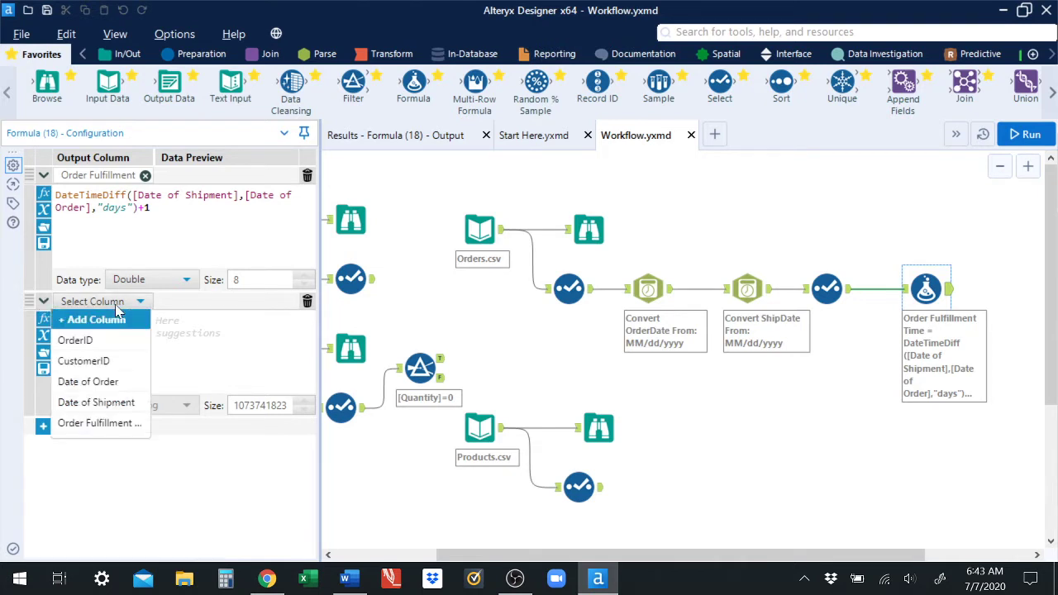
click(95, 320)
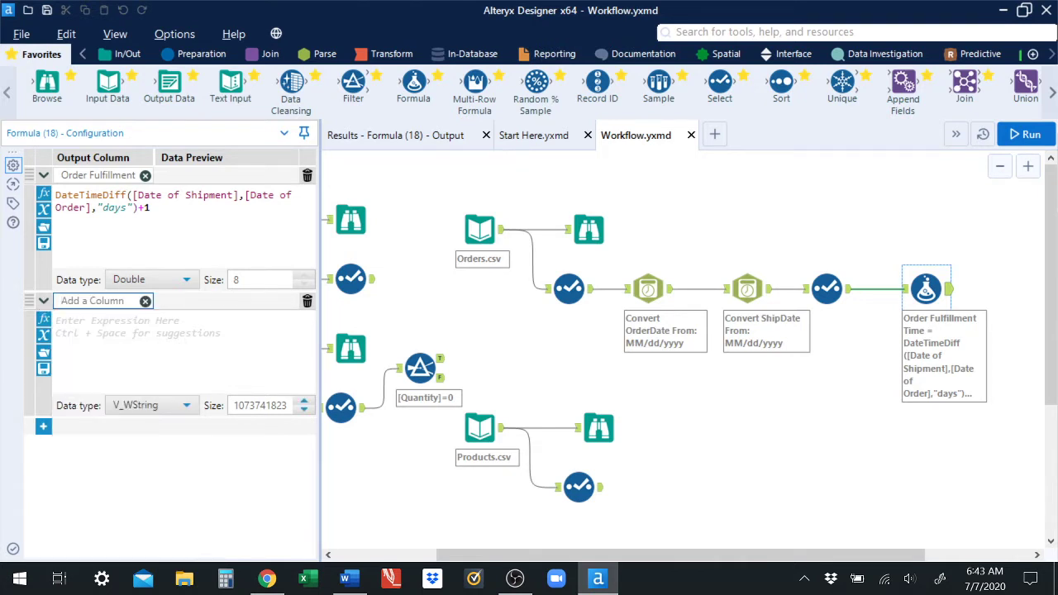
text(Month)
click(45, 335)
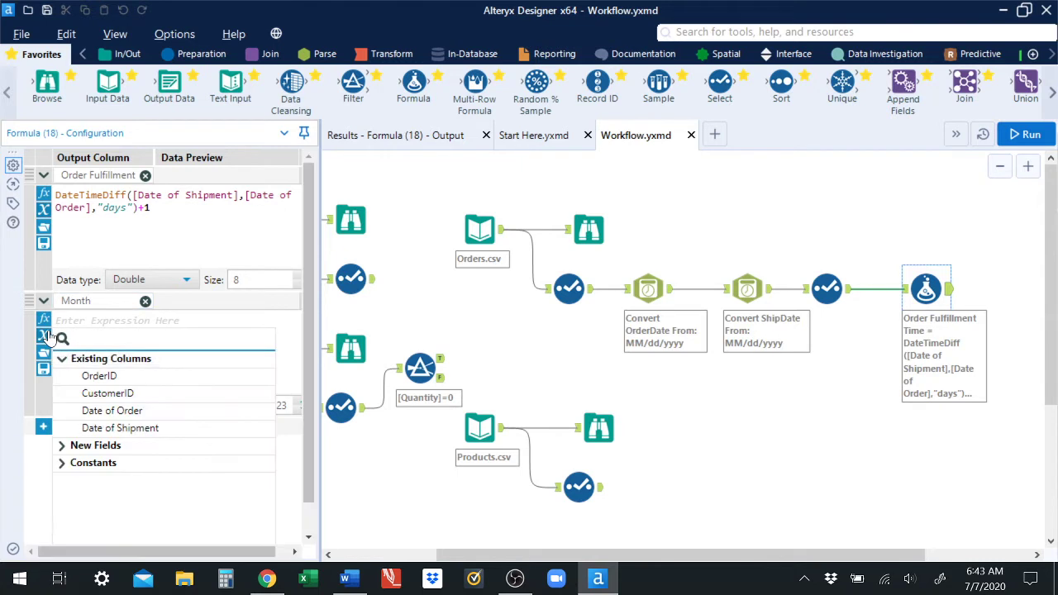
click(106, 411)
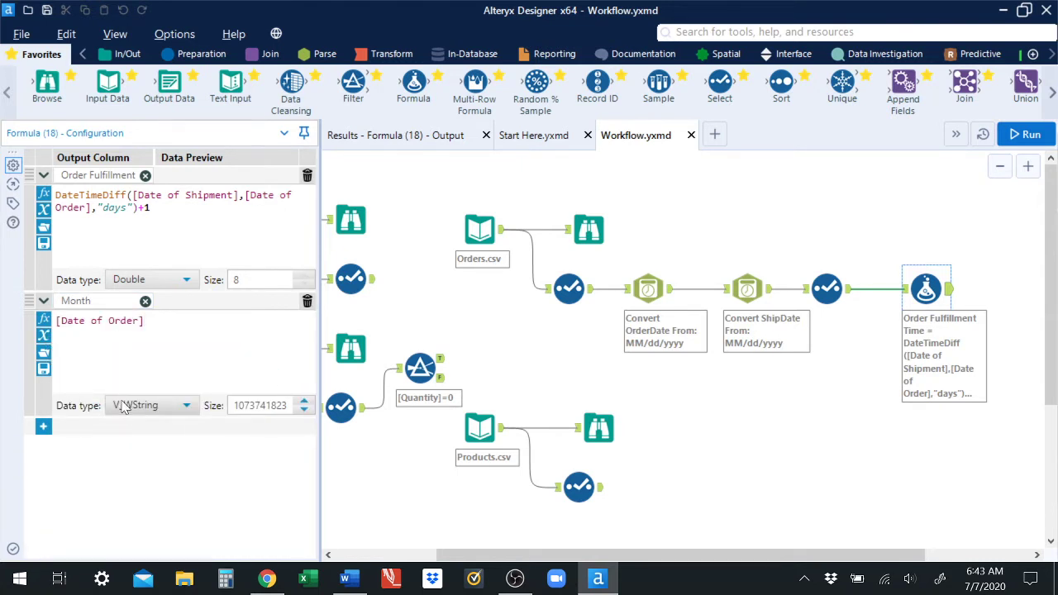
click(124, 406)
click(130, 440)
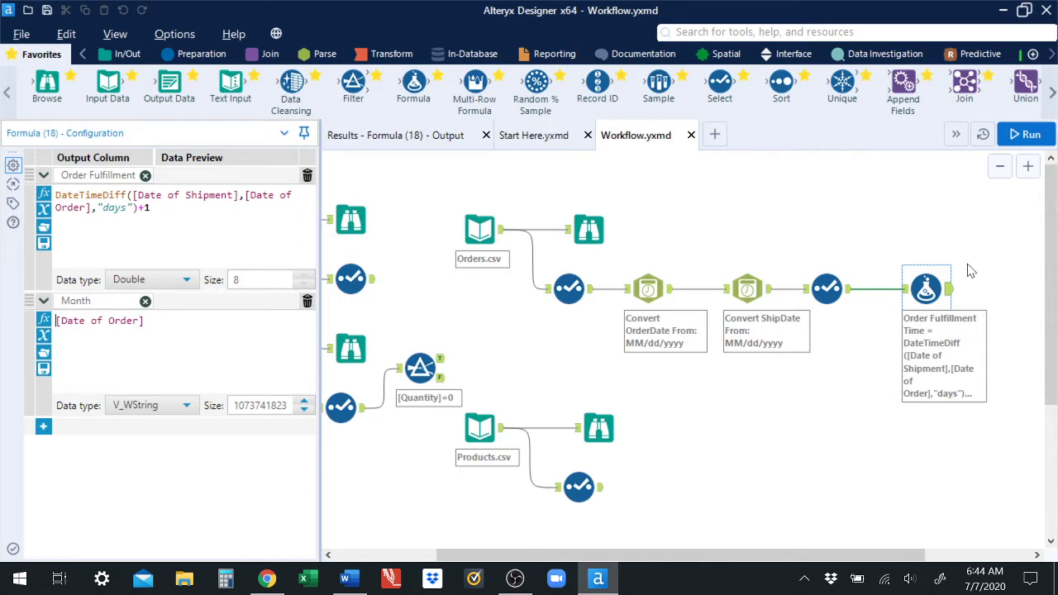
Step: Wrap the Month column's date field in a function so the expression reads DateTimeFormat([Date of Order],"%B")
text(Date)
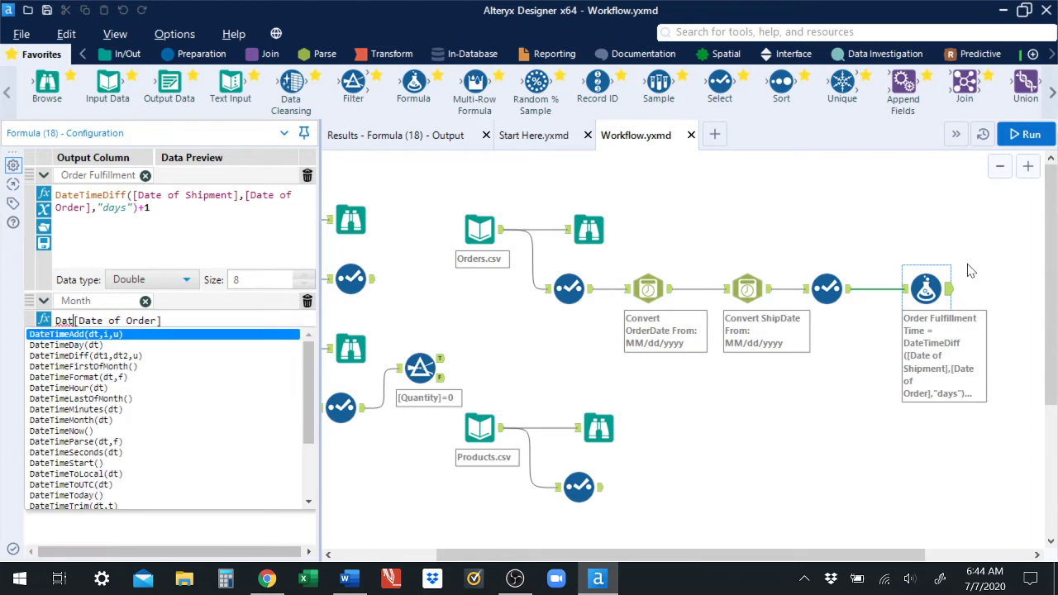
text(Time)
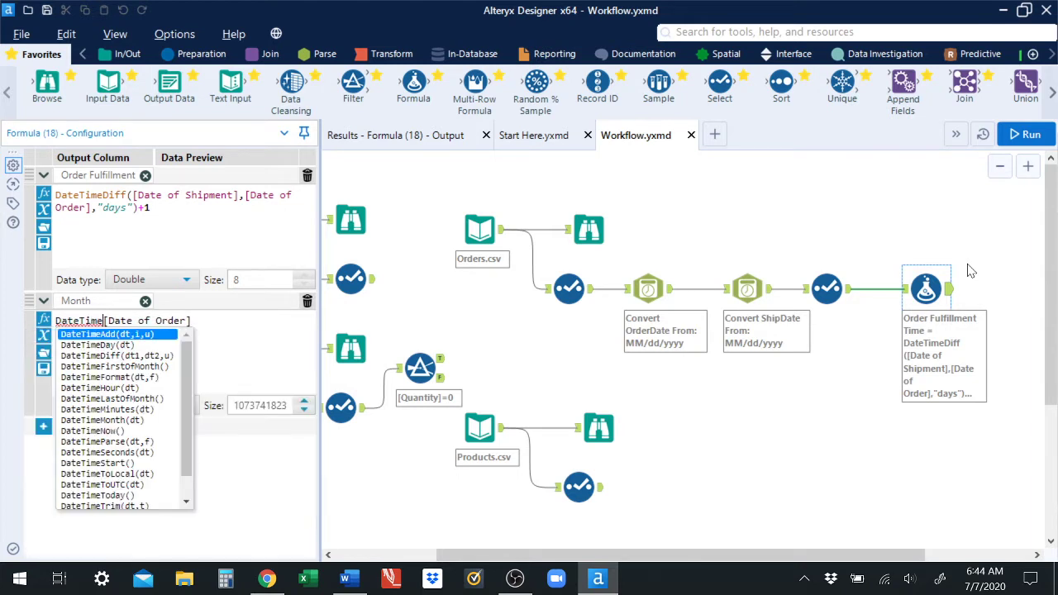
text(Format)
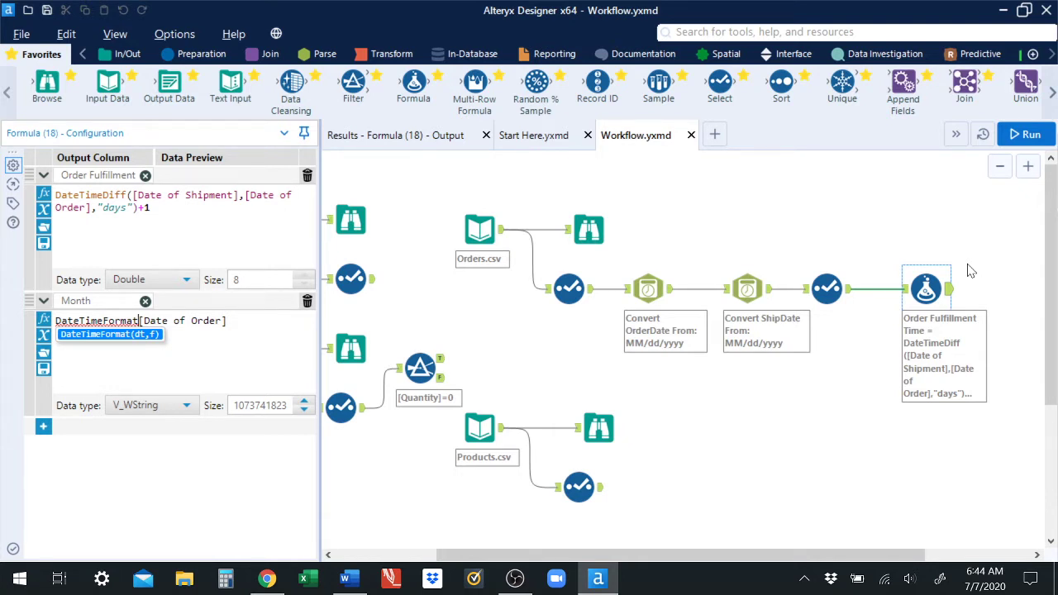
text(()
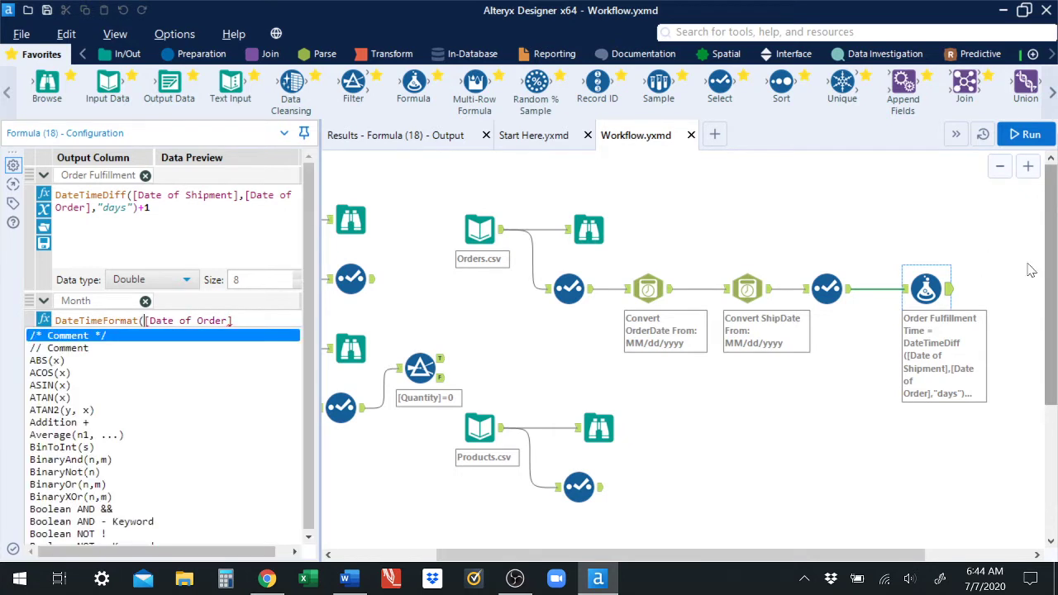
click(233, 321)
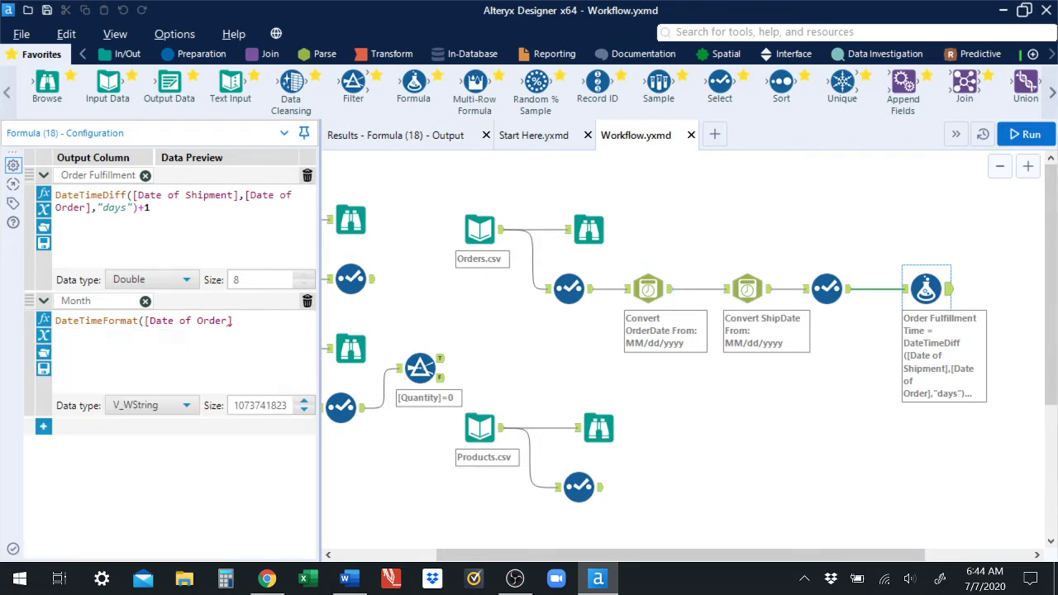
text(,"%B"))
Step: Run the workflow and view the Formula tool's output records
click(1017, 140)
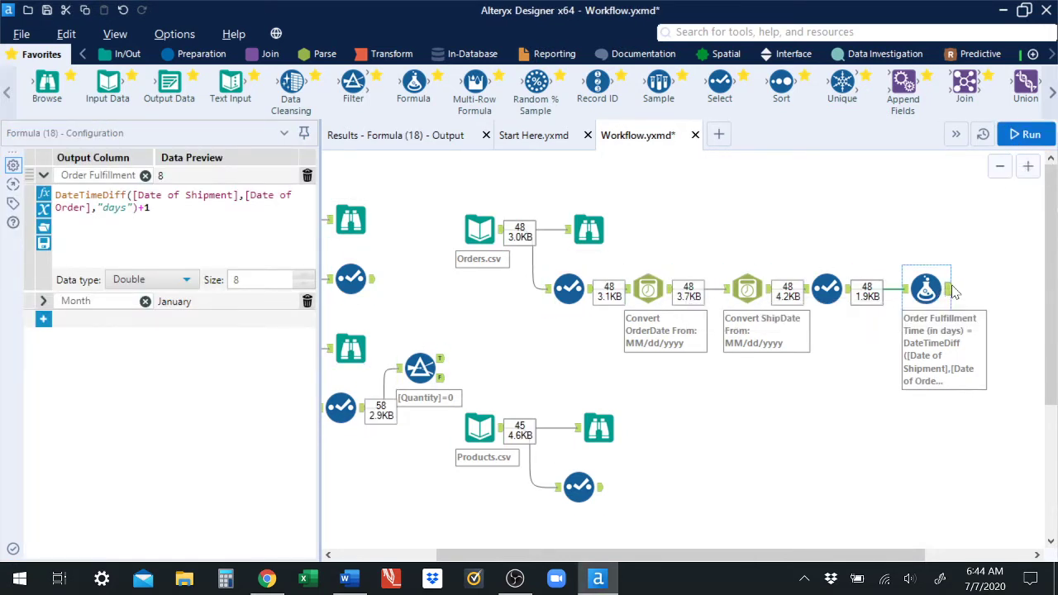
click(859, 214)
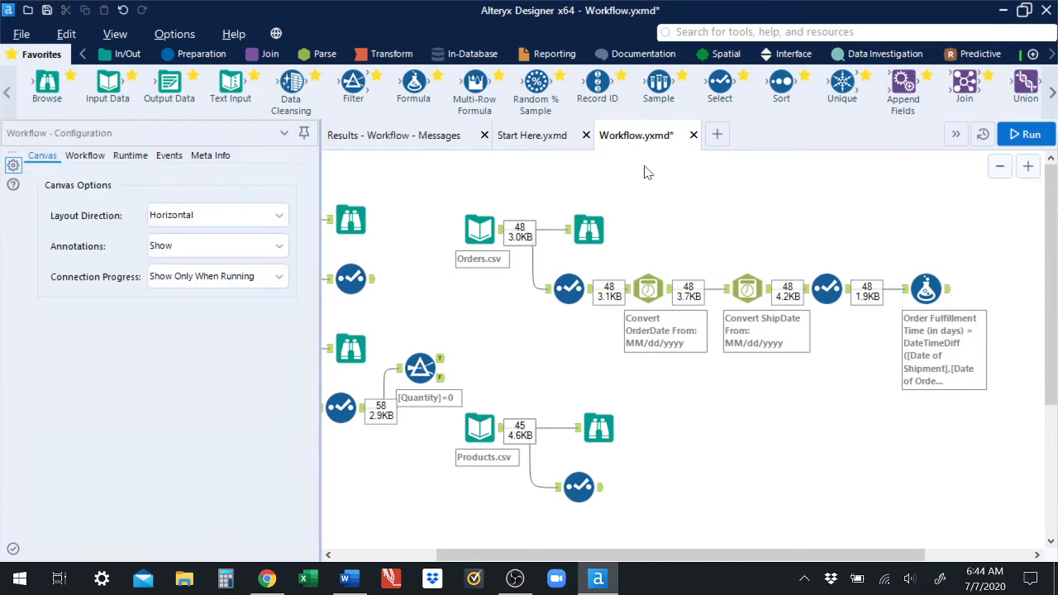
click(426, 137)
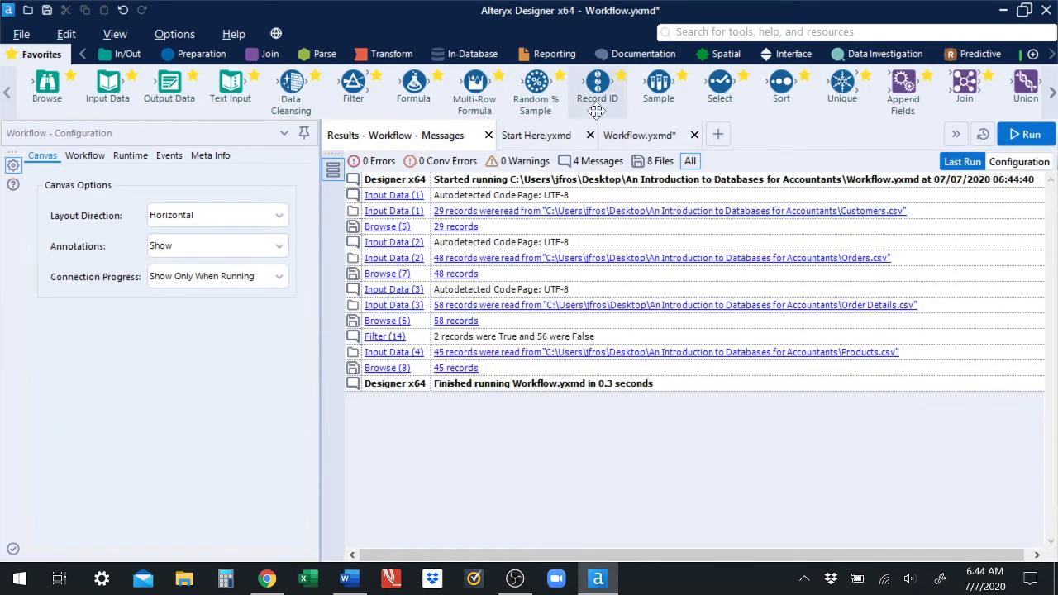
click(632, 137)
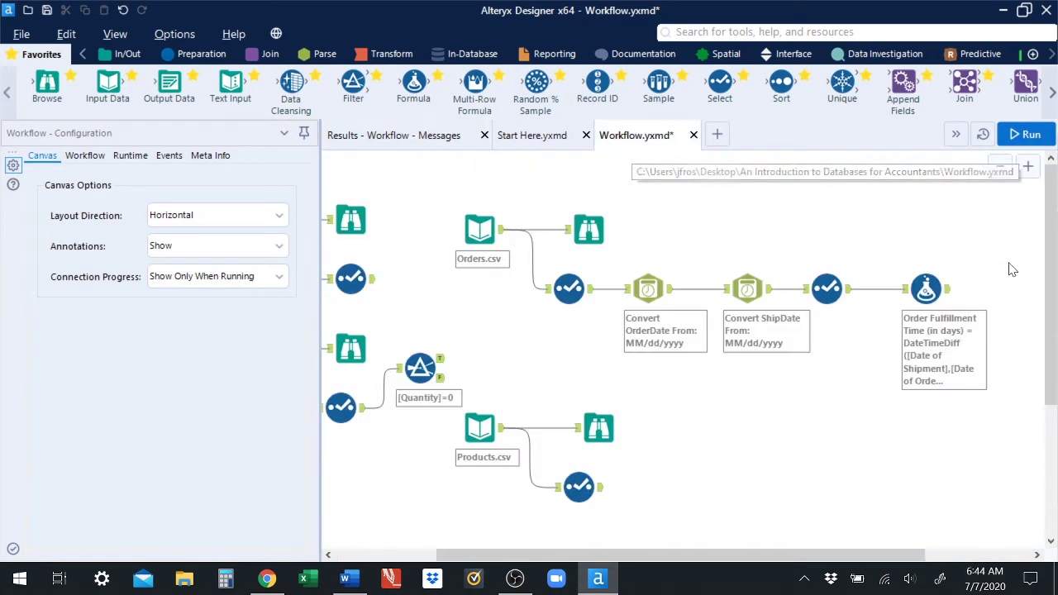
click(949, 296)
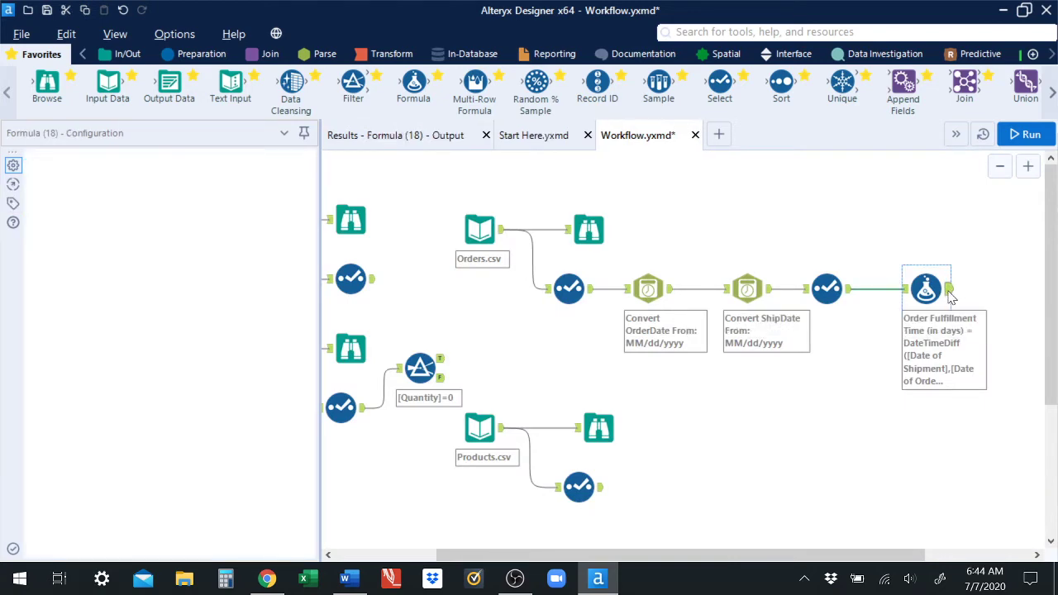
click(428, 143)
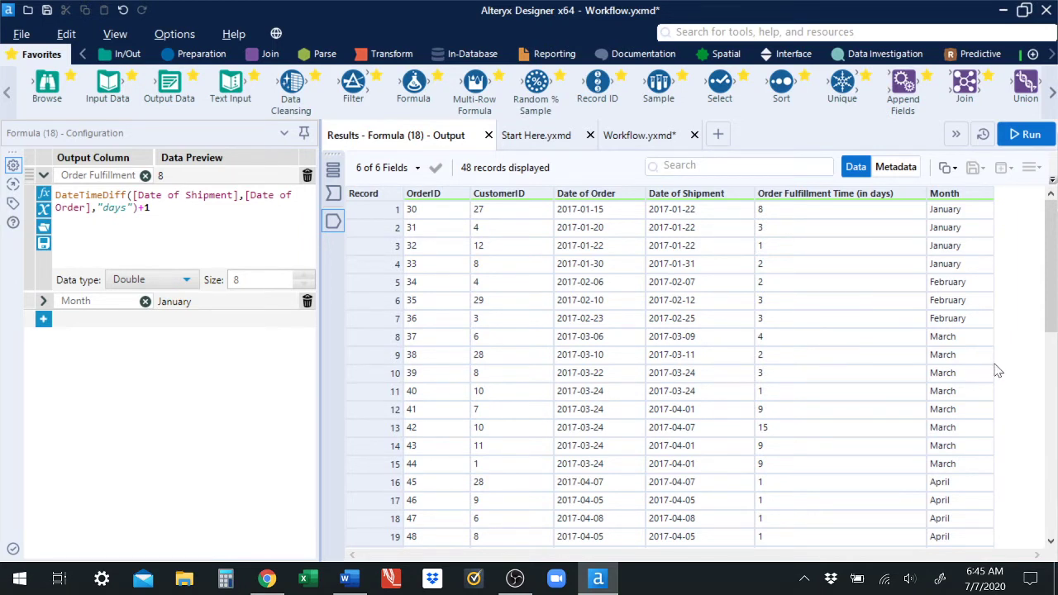
Step: Try the format codes %b and %m in the Month expression and return it to %B
click(663, 137)
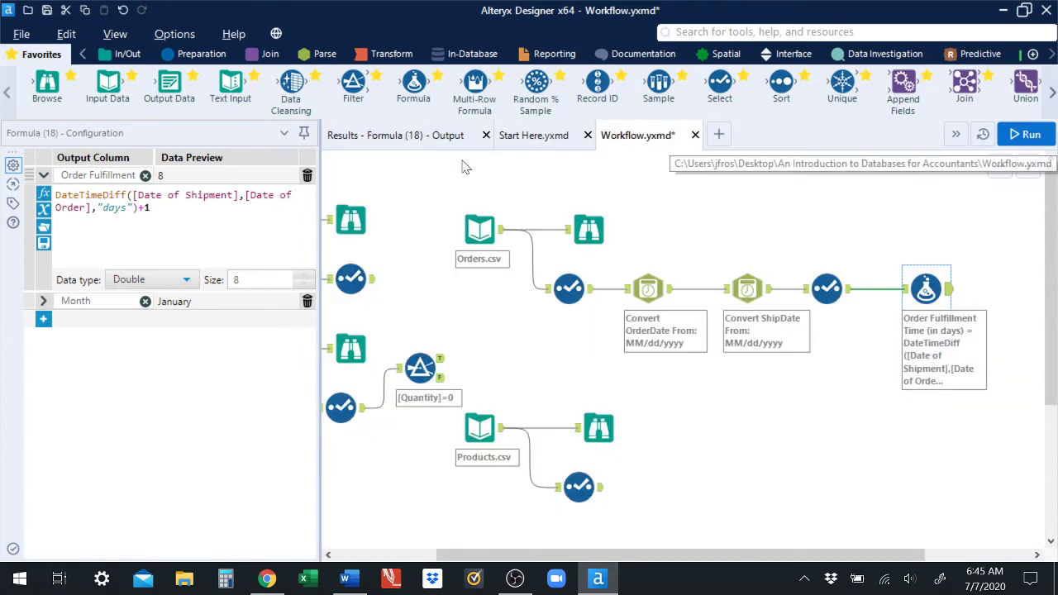
click(44, 302)
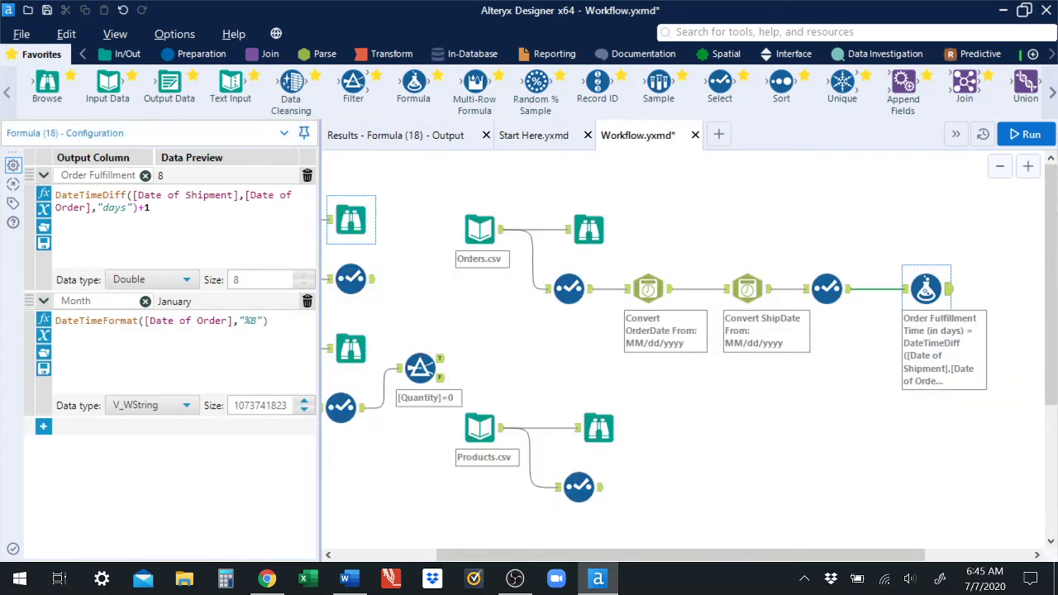
drag(258, 321, 245, 320)
click(257, 321)
key(BackSpace)
text(b)
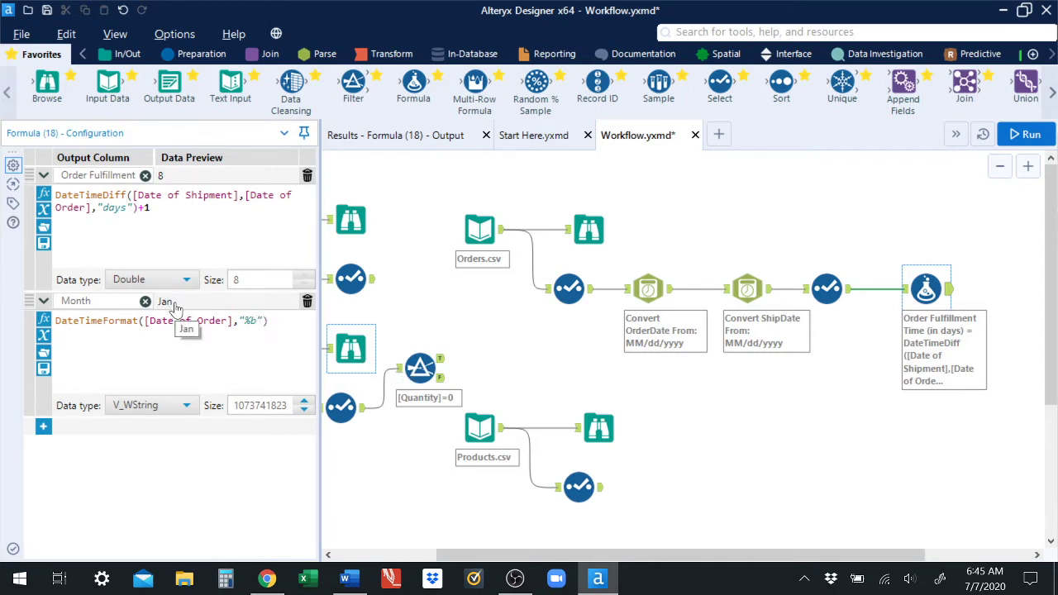
key(BackSpace)
text(m)
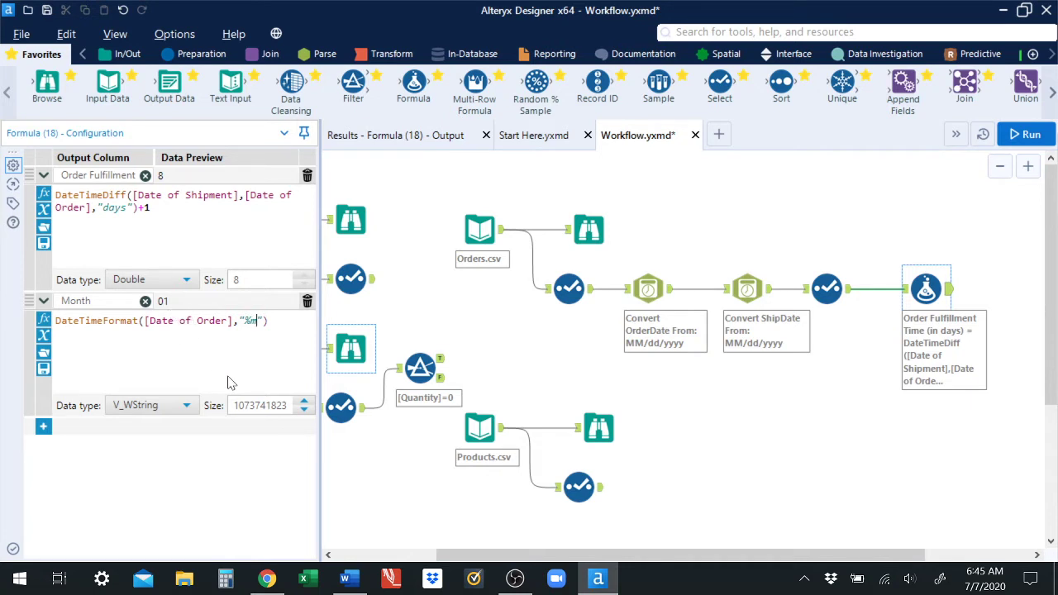
key(BackSpace)
text(B)
click(13, 550)
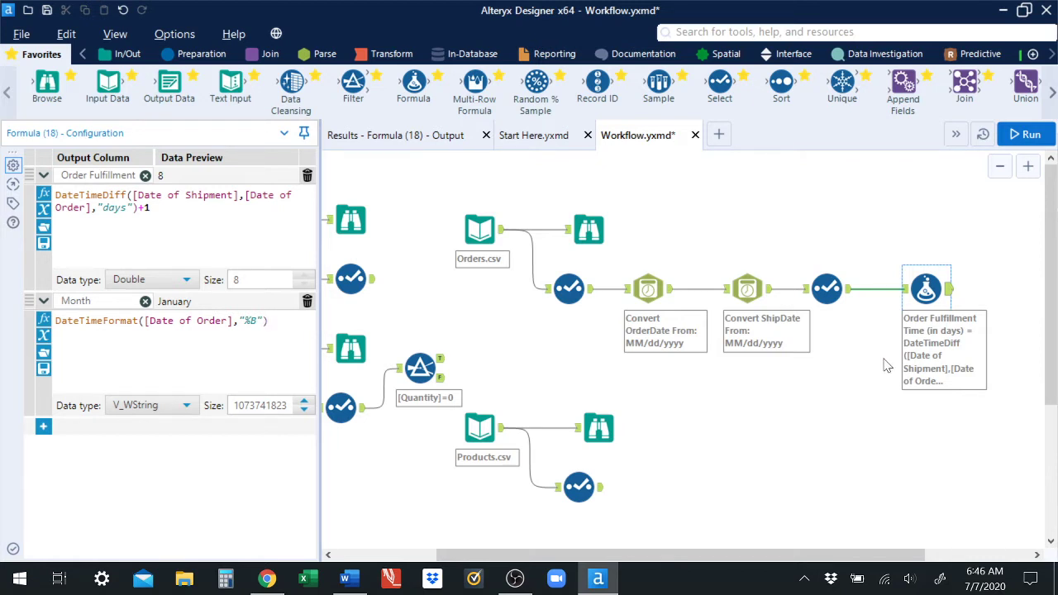
Step: Review the Formula tool's output fields for the orders data and return to the workflow canvas
drag(738, 558, 762, 559)
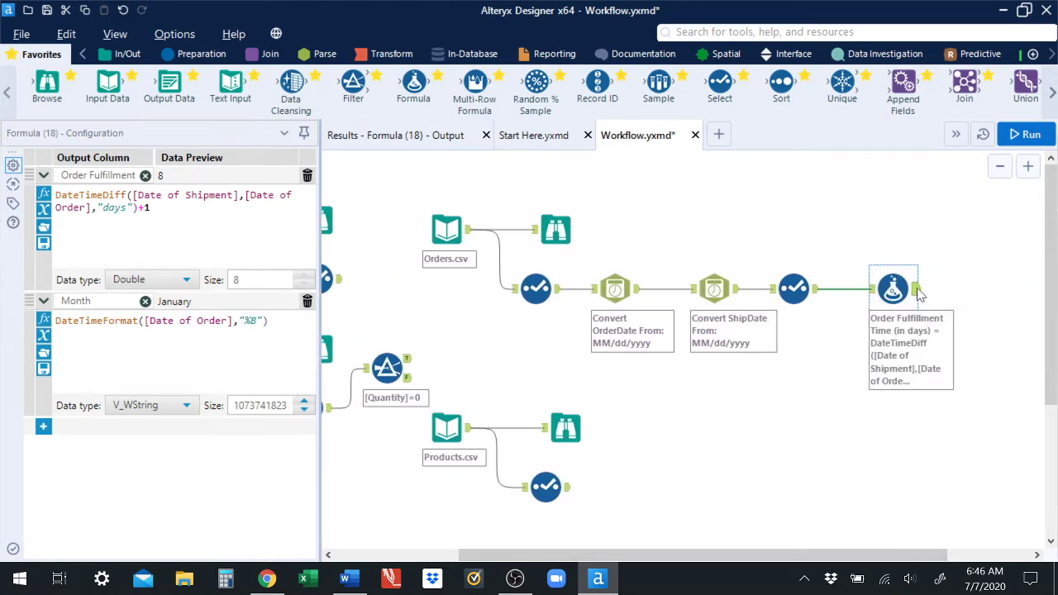
click(450, 138)
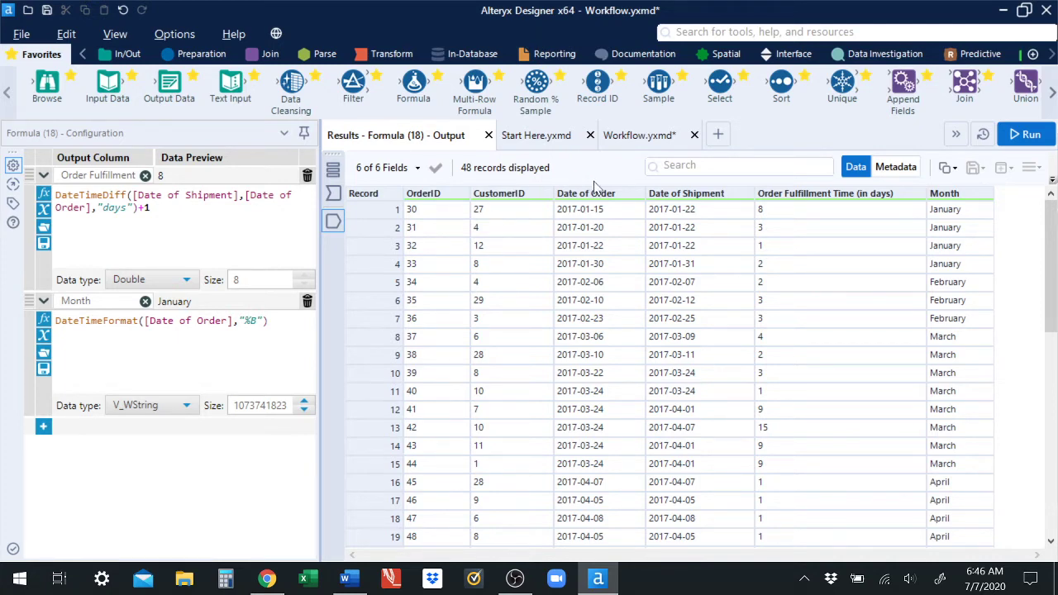
click(638, 136)
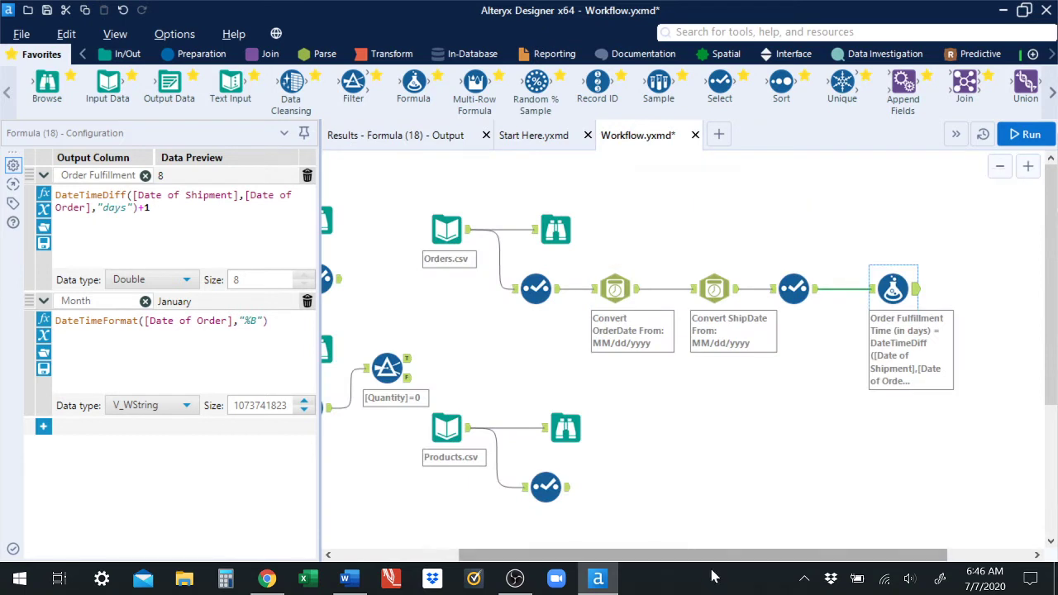
Step: Check the False output of the [Quantity]=0 filter on Order Details, focusing on its OrderID field
drag(714, 557, 593, 559)
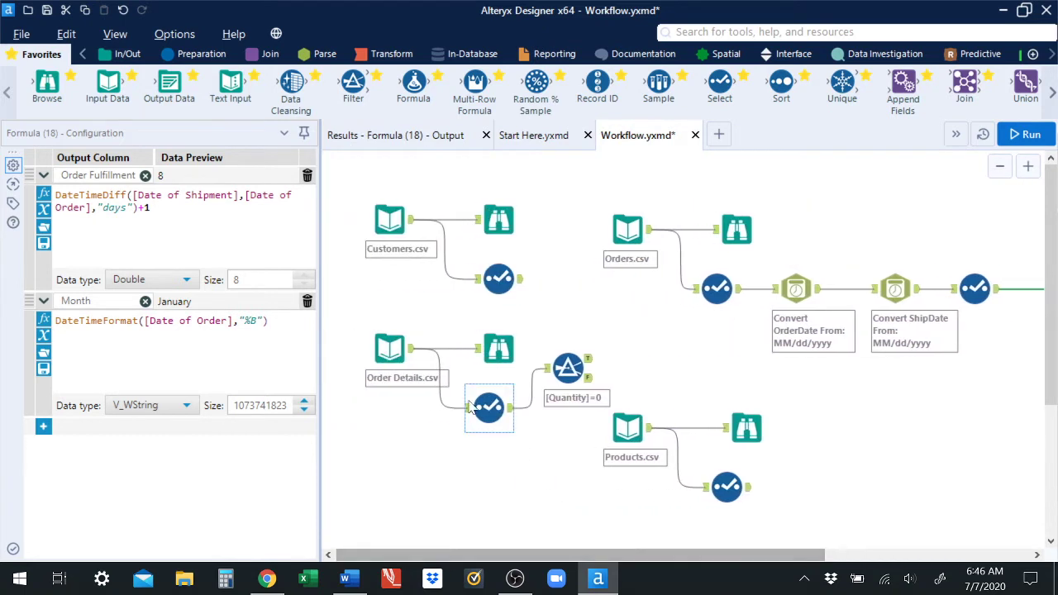
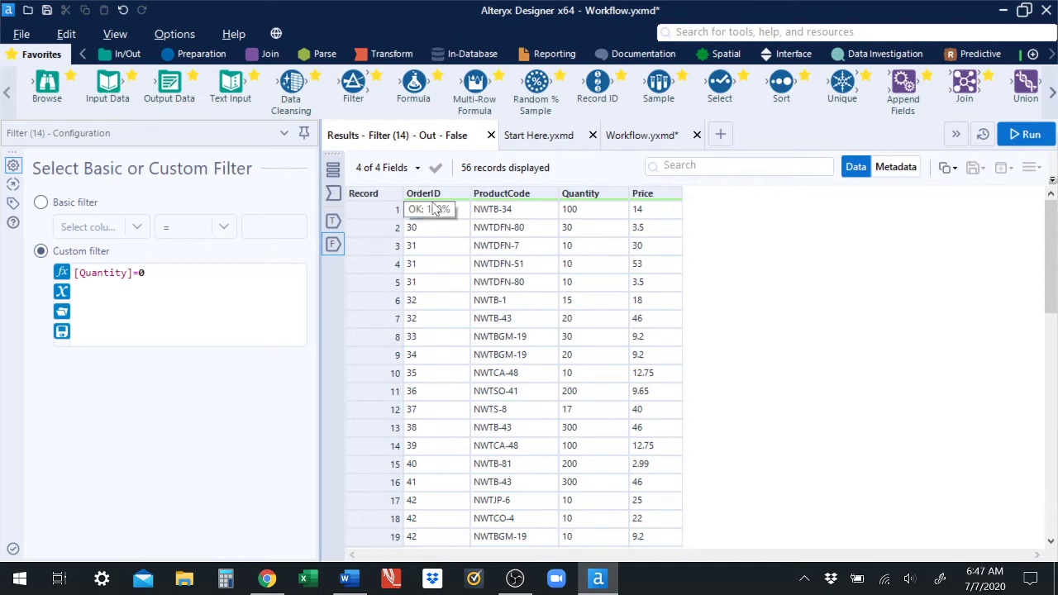
click(628, 142)
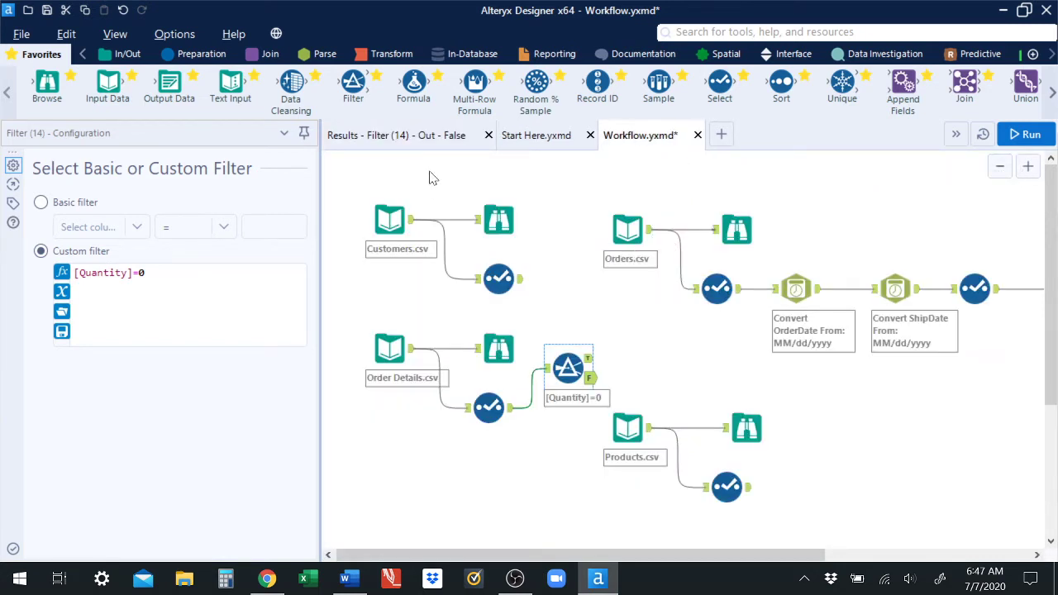
click(425, 138)
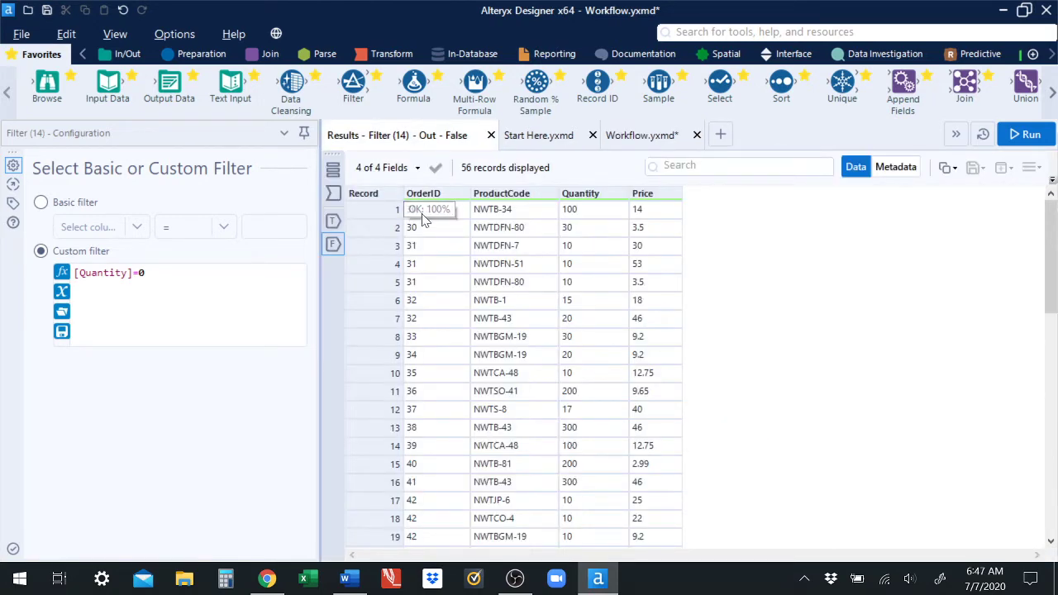
click(630, 138)
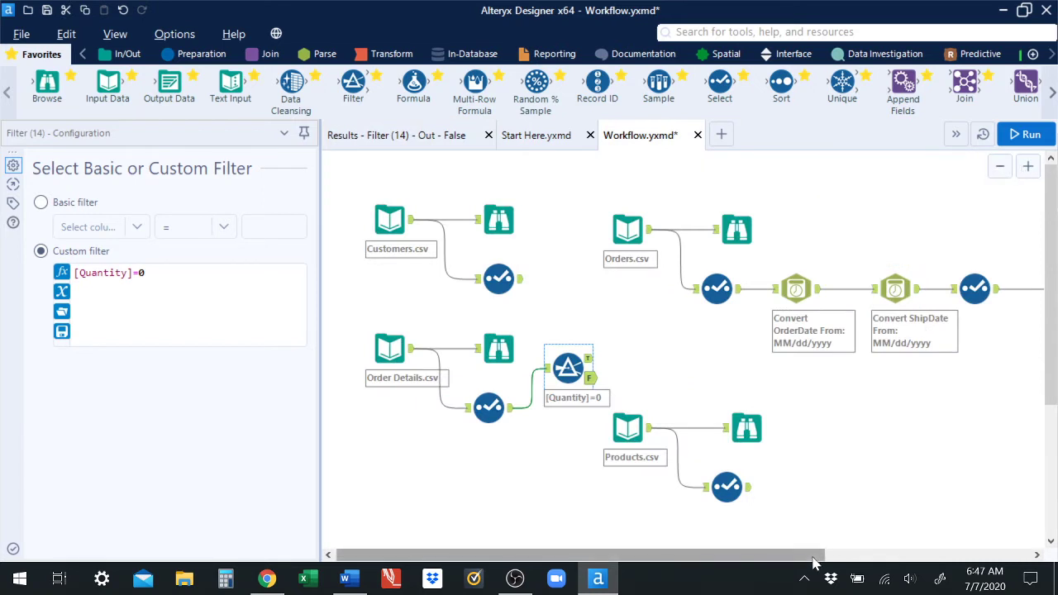
Step: Add a Join tool after the orders Formula tool and connect the [Quantity]=0 filter's False output to its right input
drag(810, 559, 986, 537)
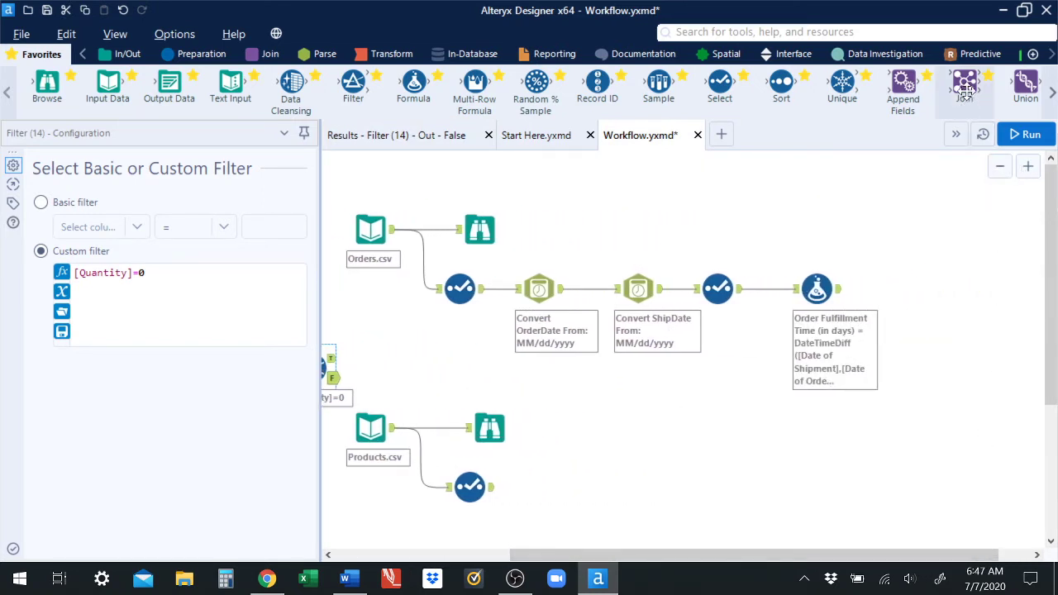
drag(964, 83, 939, 308)
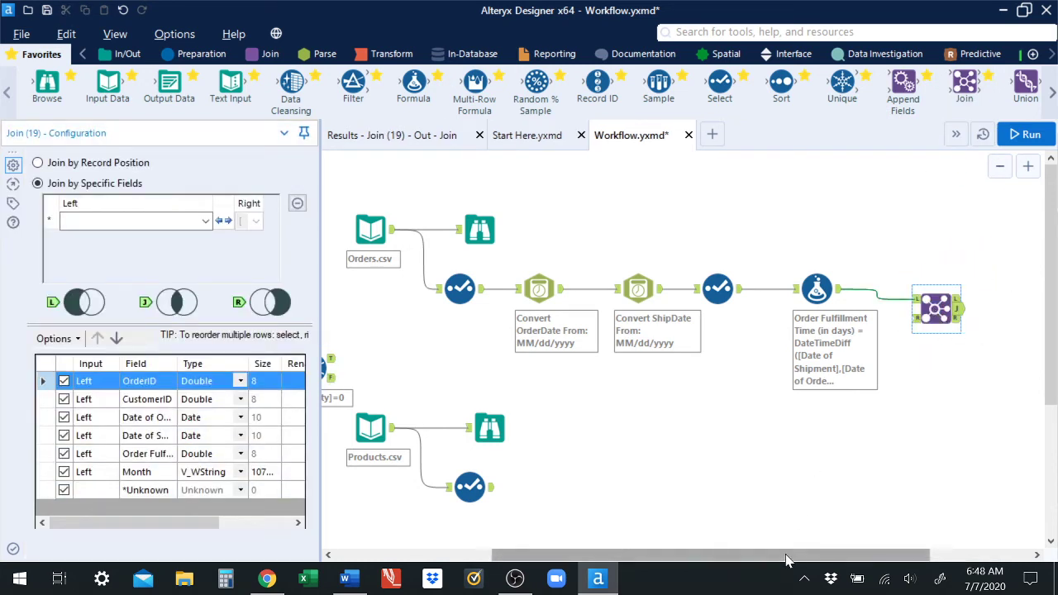
drag(786, 559, 637, 564)
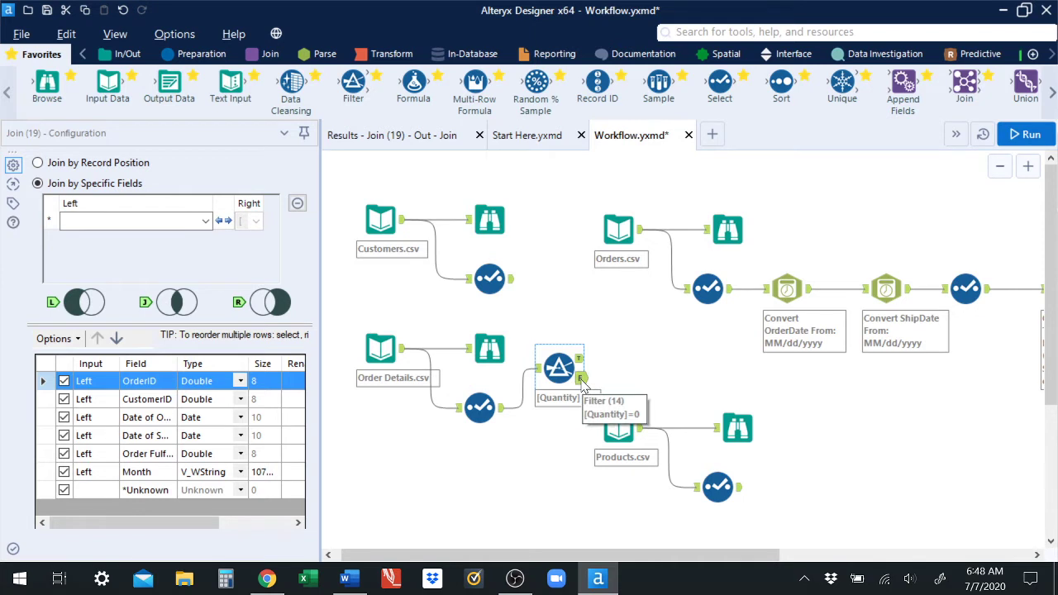
drag(581, 377, 775, 320)
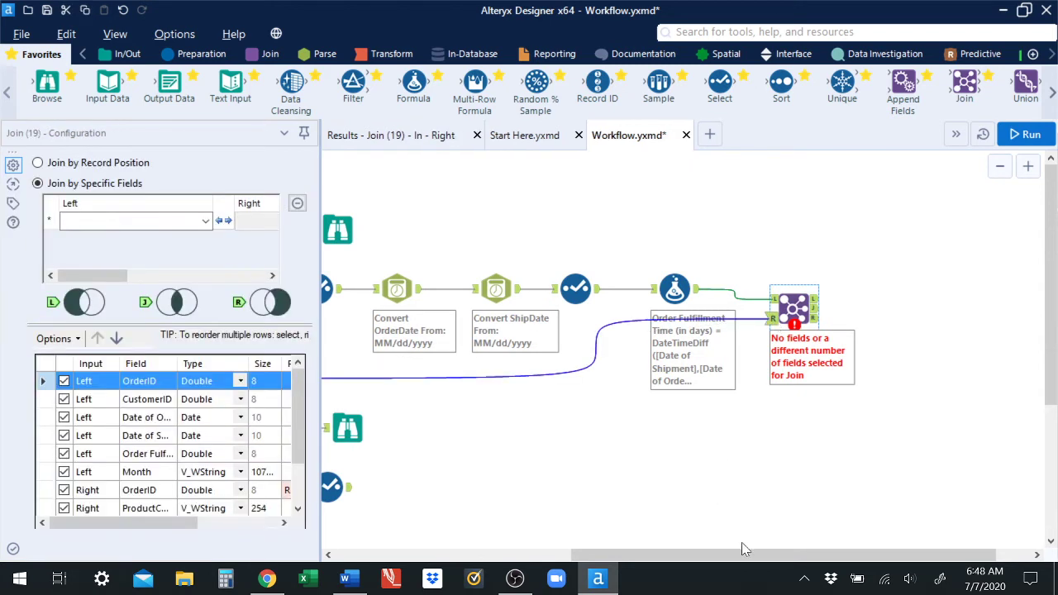
Step: Check the records in the True output of the [Quantity]=0 filter and return to the workflow canvas
drag(742, 561, 534, 561)
click(548, 360)
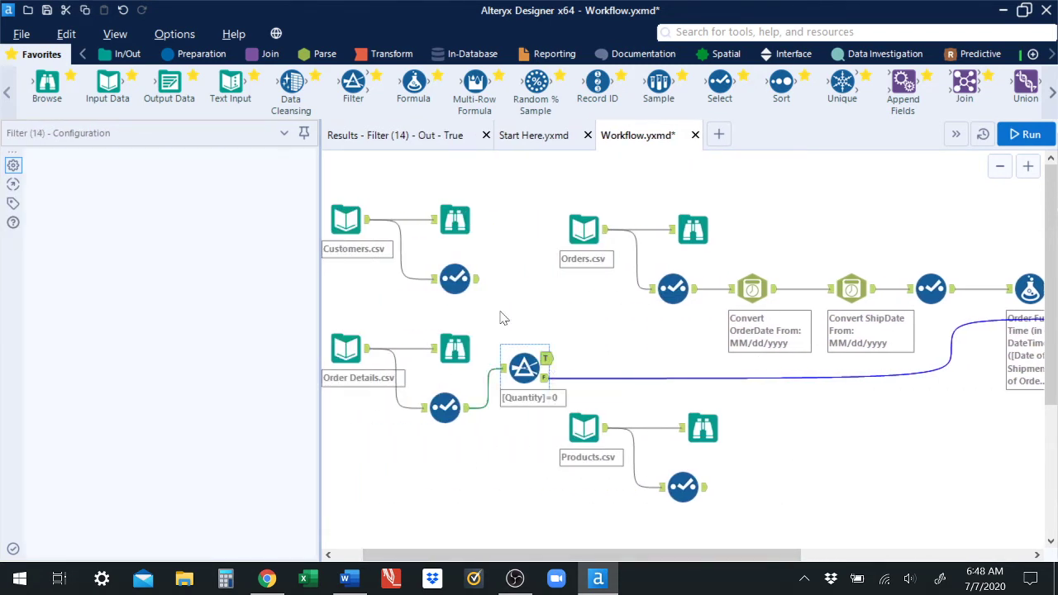
click(409, 140)
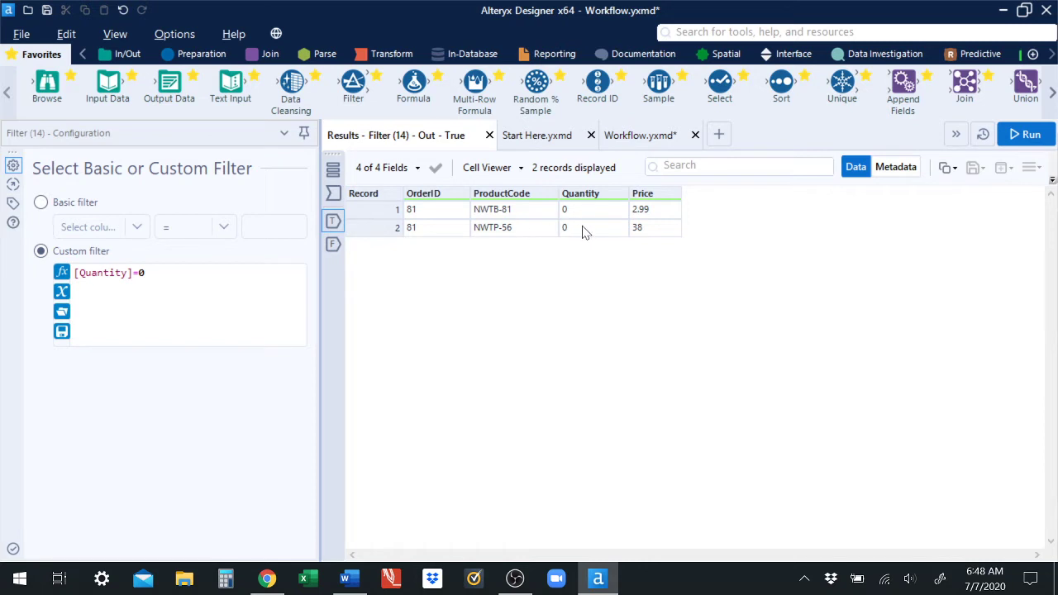
click(630, 137)
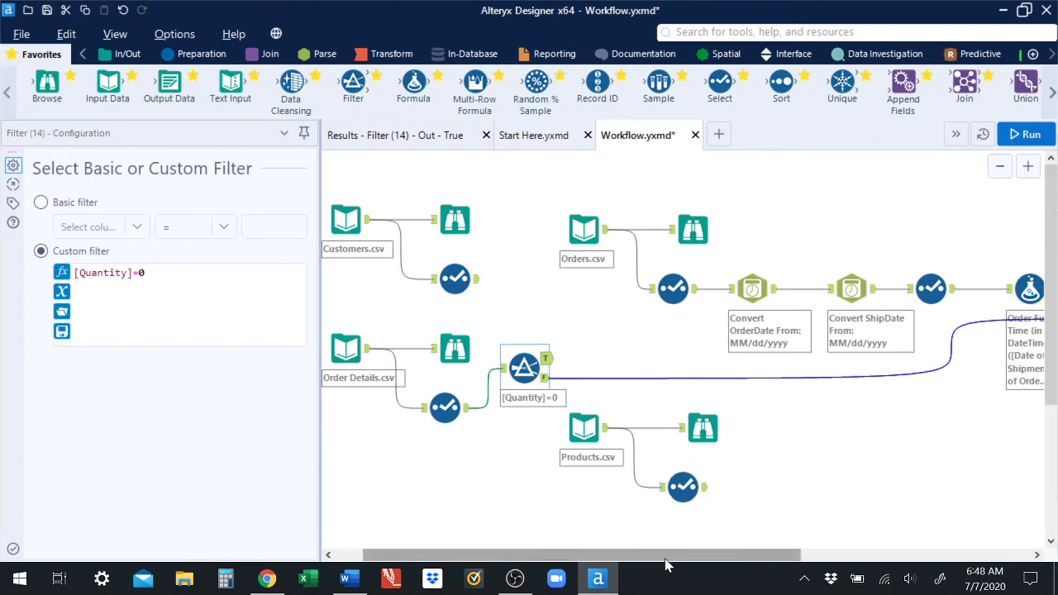
Step: Set the Join tool to match the left and right inputs on OrderID
drag(666, 564, 862, 560)
click(824, 310)
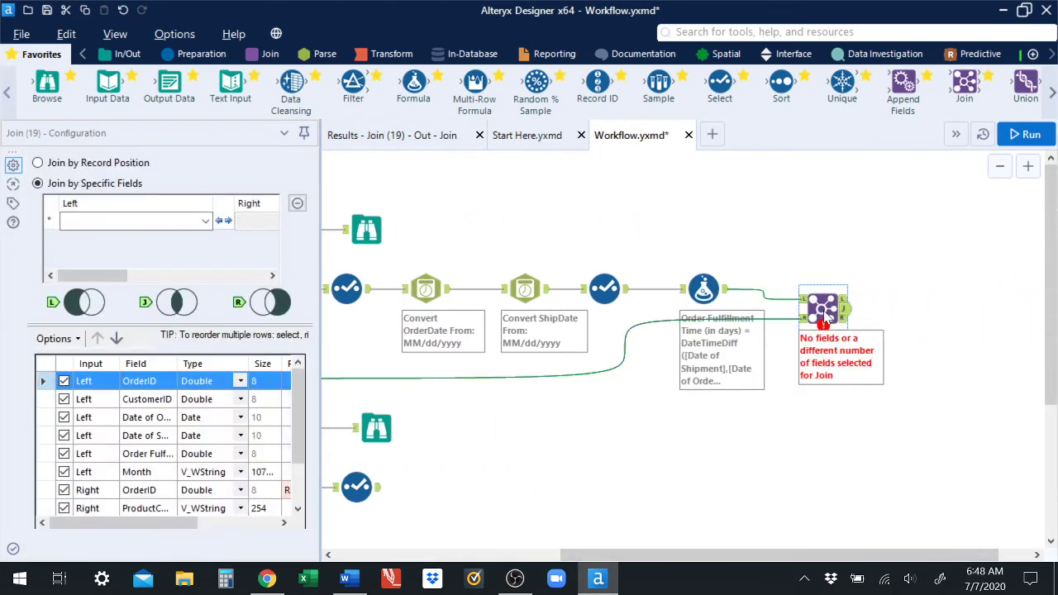
click(206, 220)
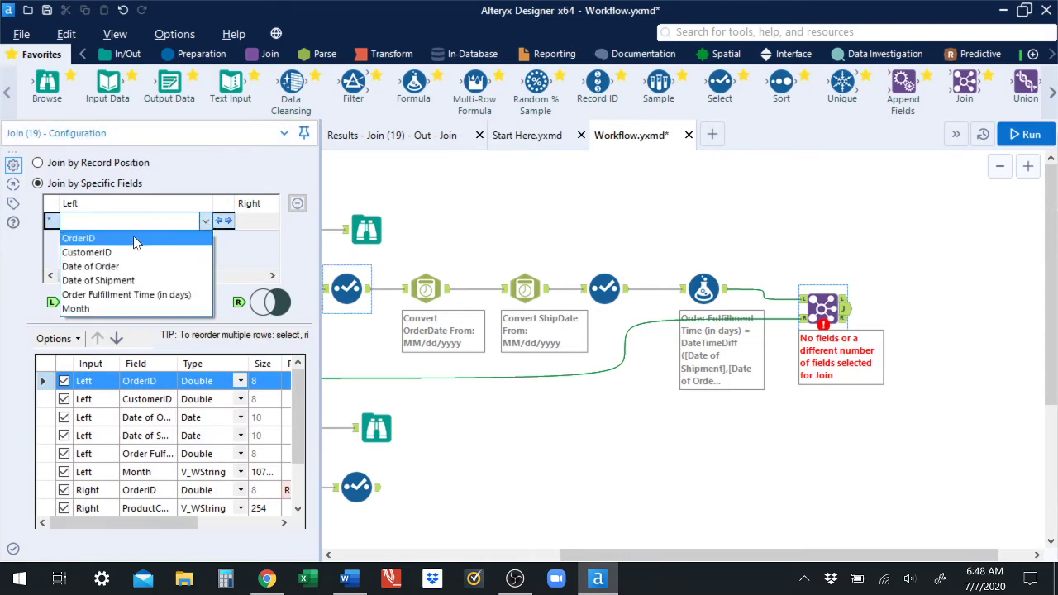
click(136, 239)
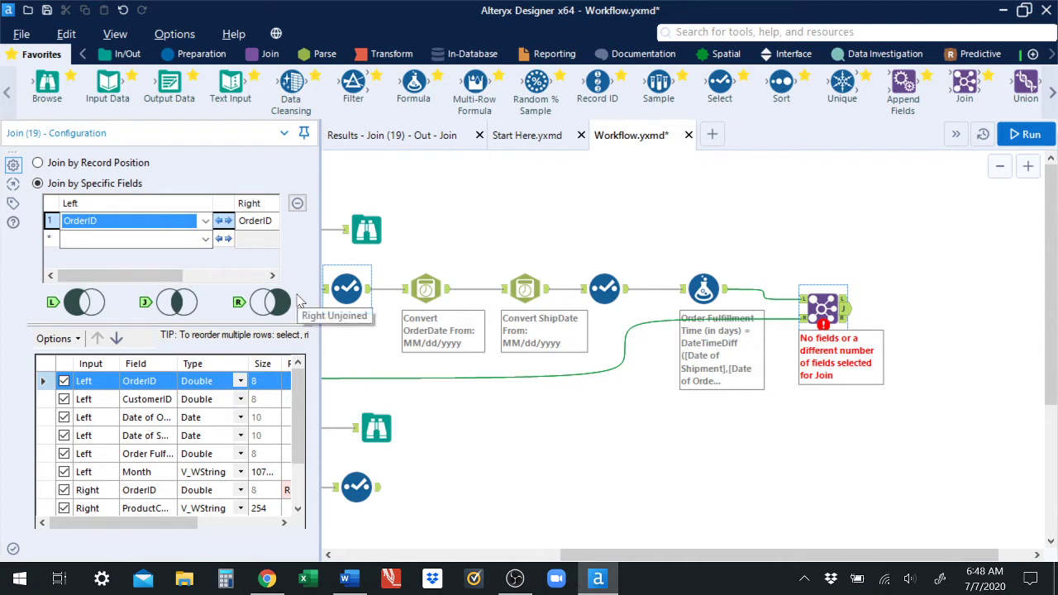
Step: Exclude the right input's duplicate OrderID field from the Join output
drag(300, 404, 314, 377)
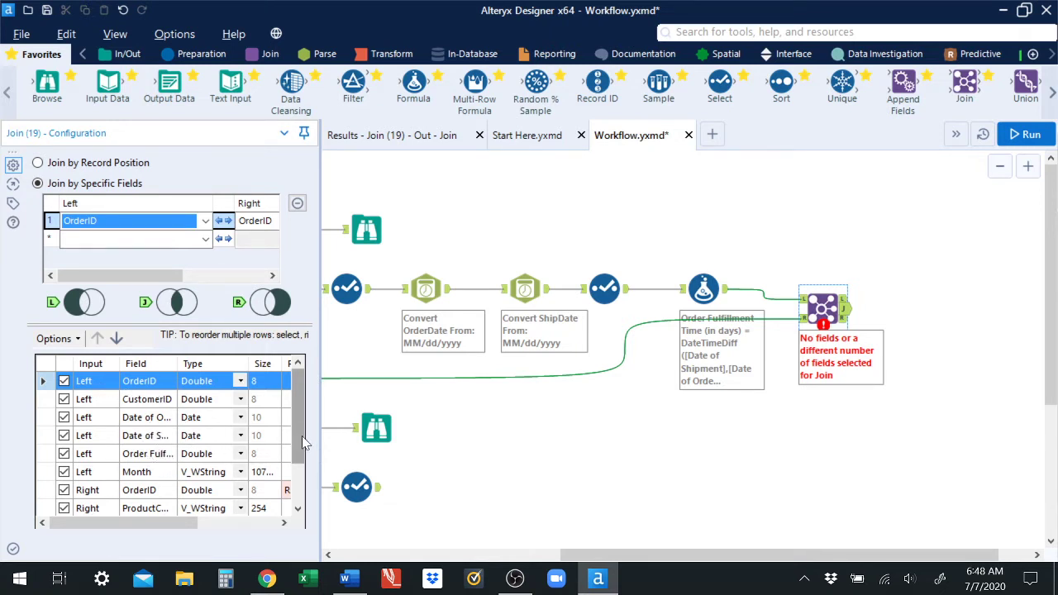
drag(301, 436, 306, 475)
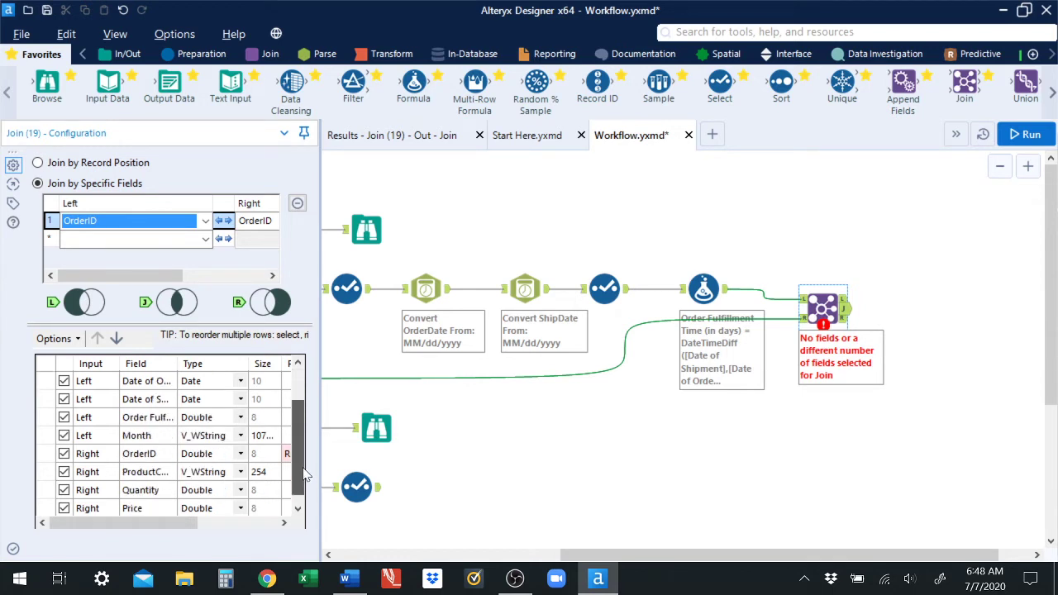
click(64, 455)
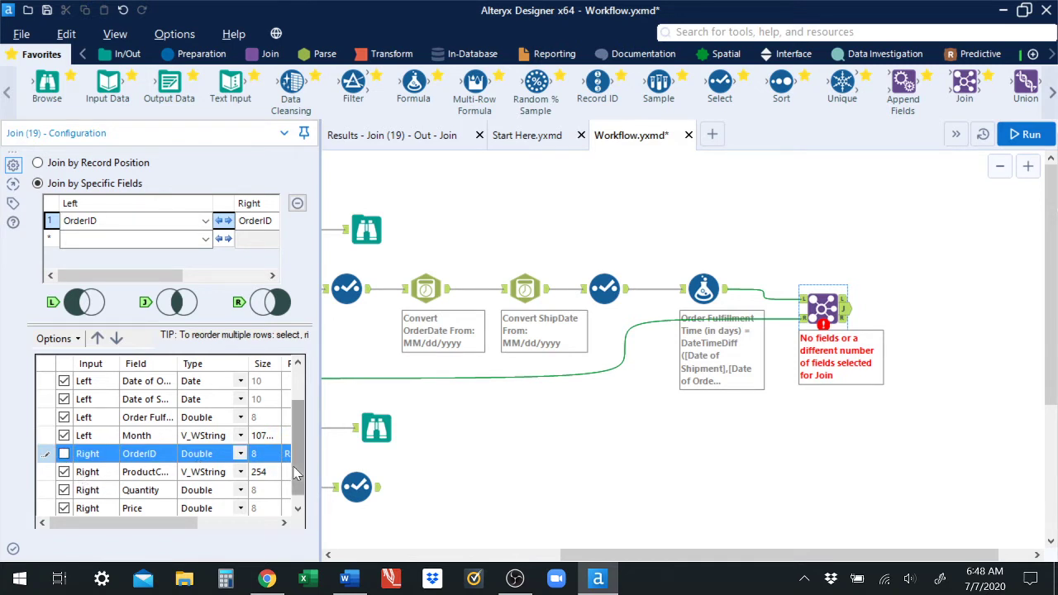
Step: Move the right input's ProductCode, Quantity and Price fields together up to directly above Order Fulfillment Time in the Join's field list
scroll(296, 472, down, 1)
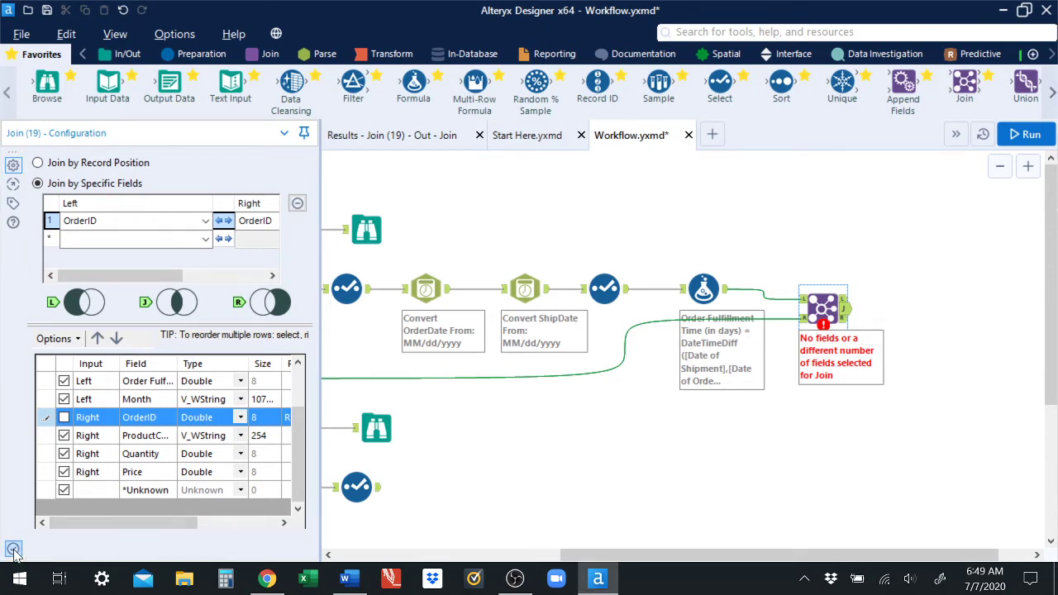
click(49, 440)
shift+click(51, 456)
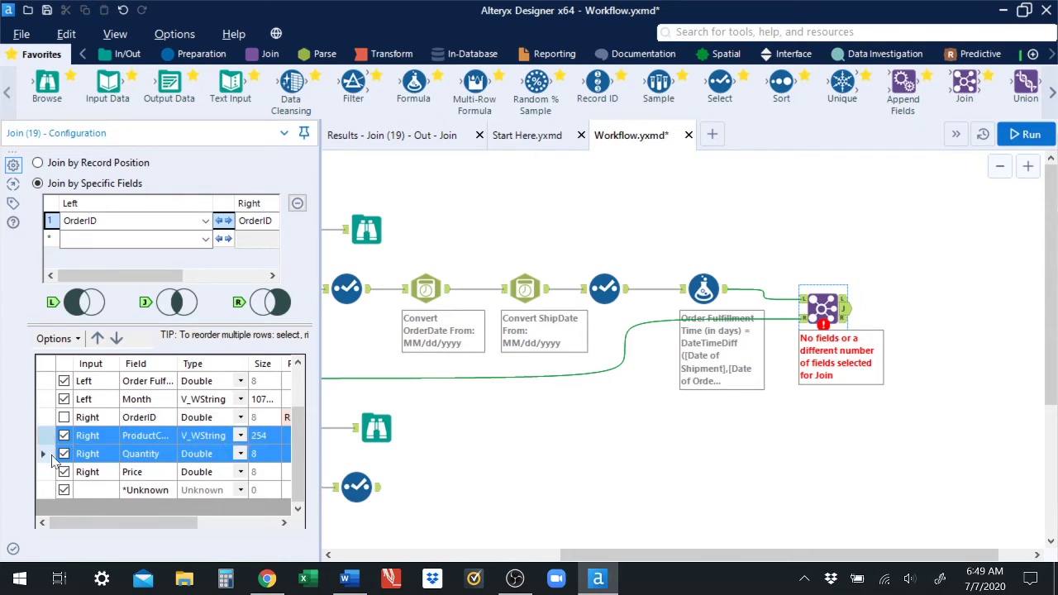
shift+click(52, 472)
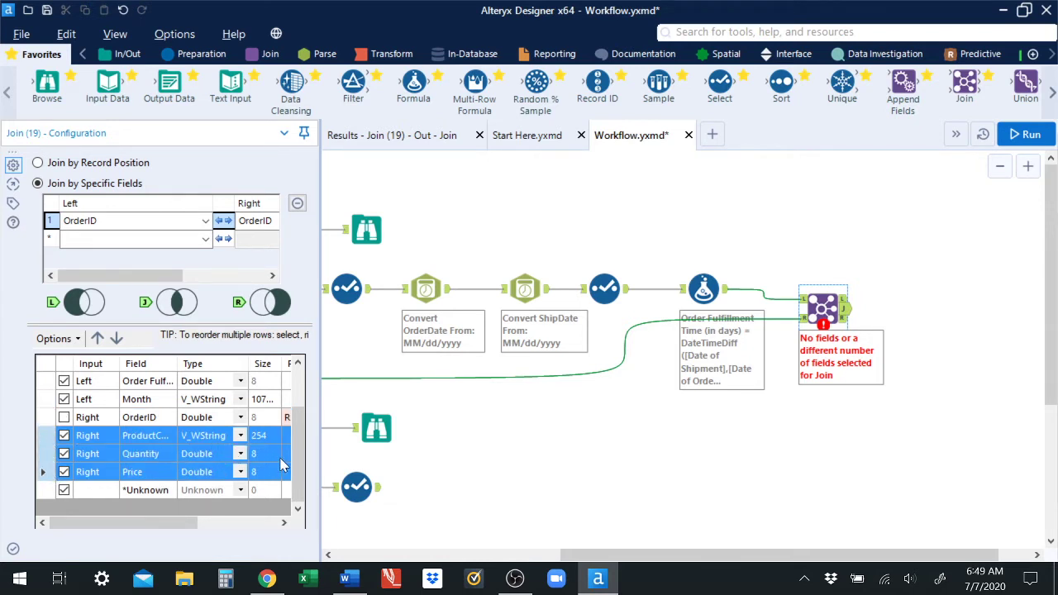
drag(298, 462, 298, 435)
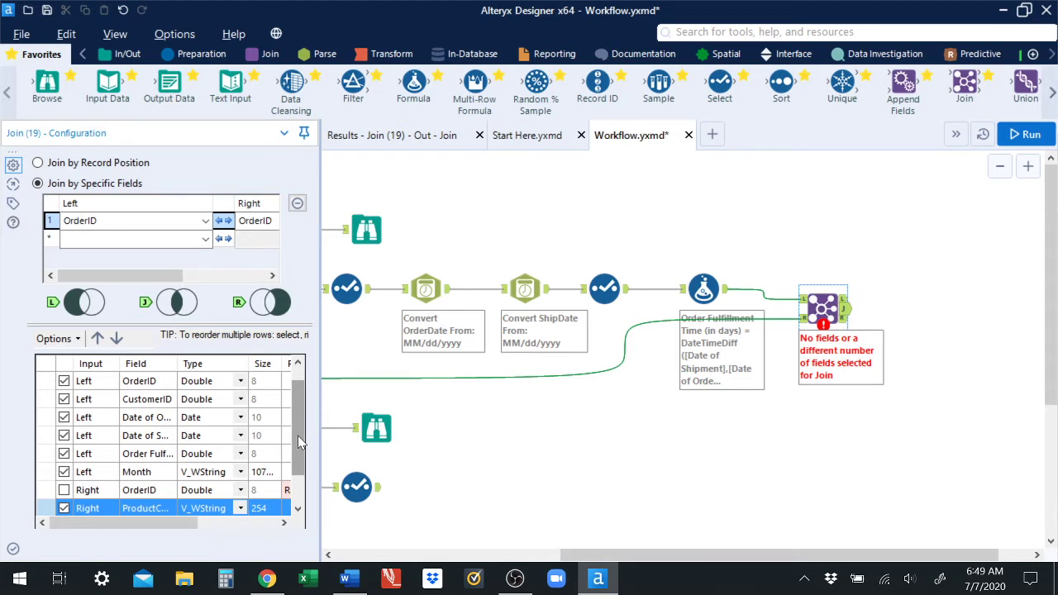
click(98, 339)
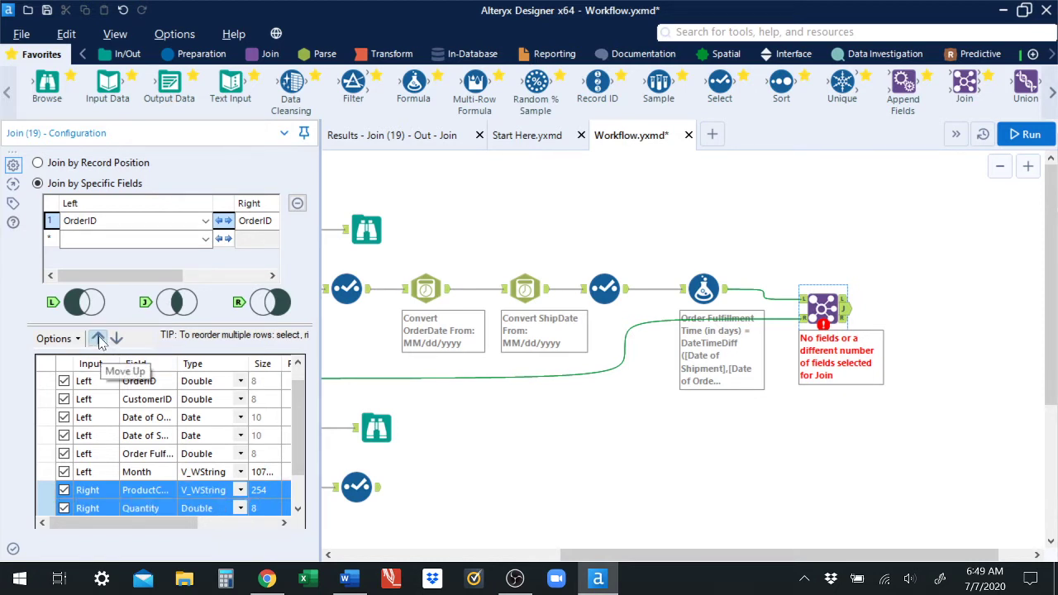
click(98, 340)
click(98, 340)
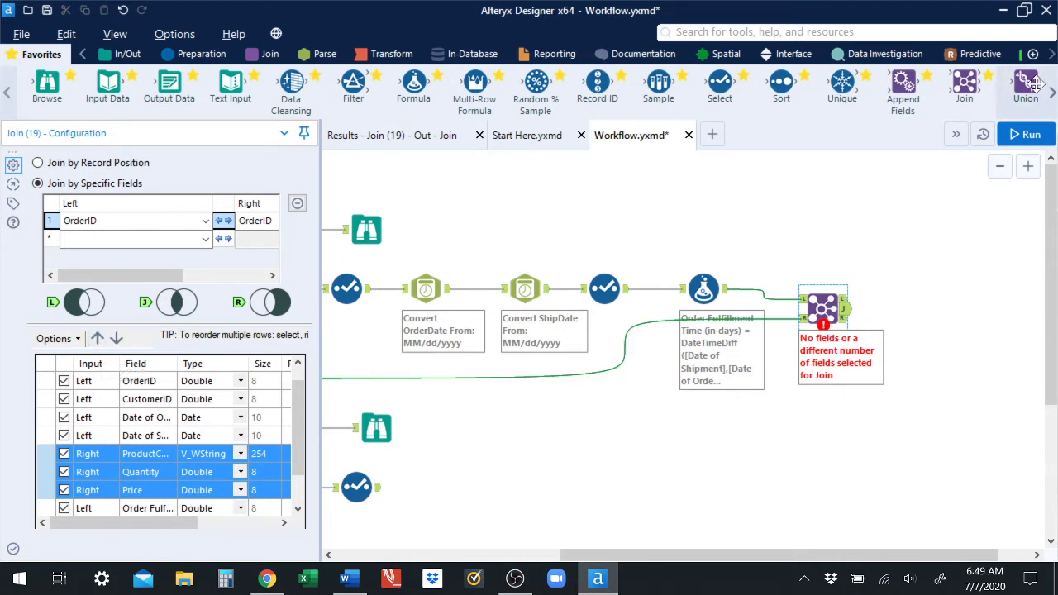
Step: Run the workflow, review the joined records and fields of the Join tool, and return to the workflow canvas
click(1031, 136)
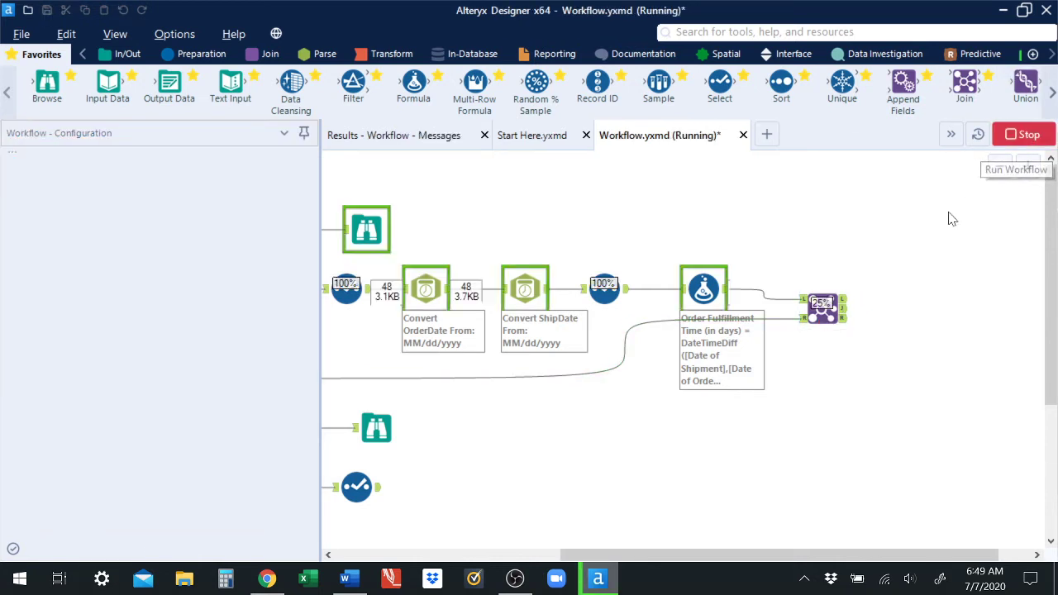
click(844, 310)
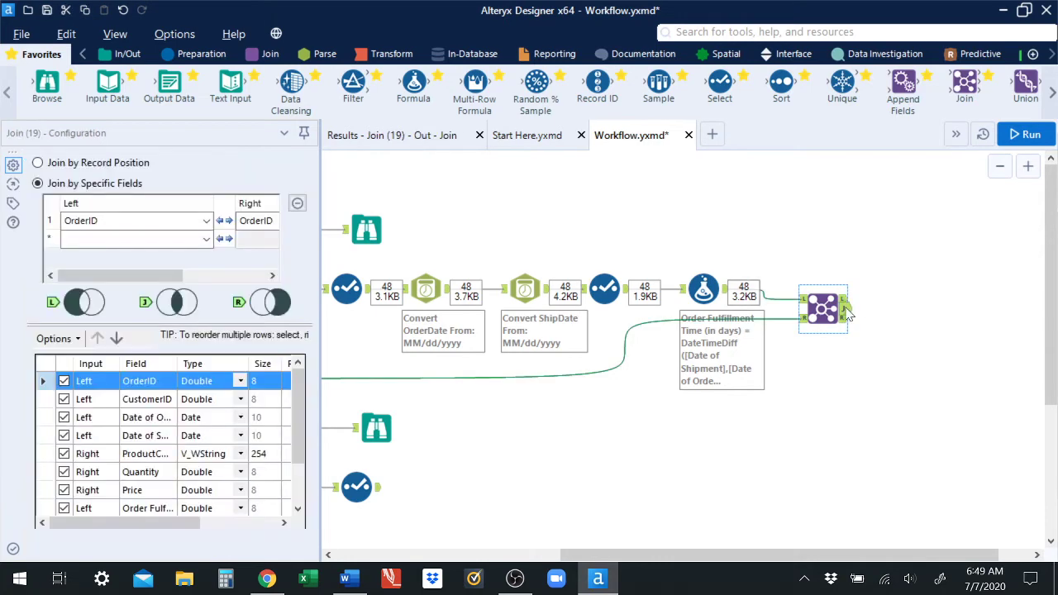
click(431, 140)
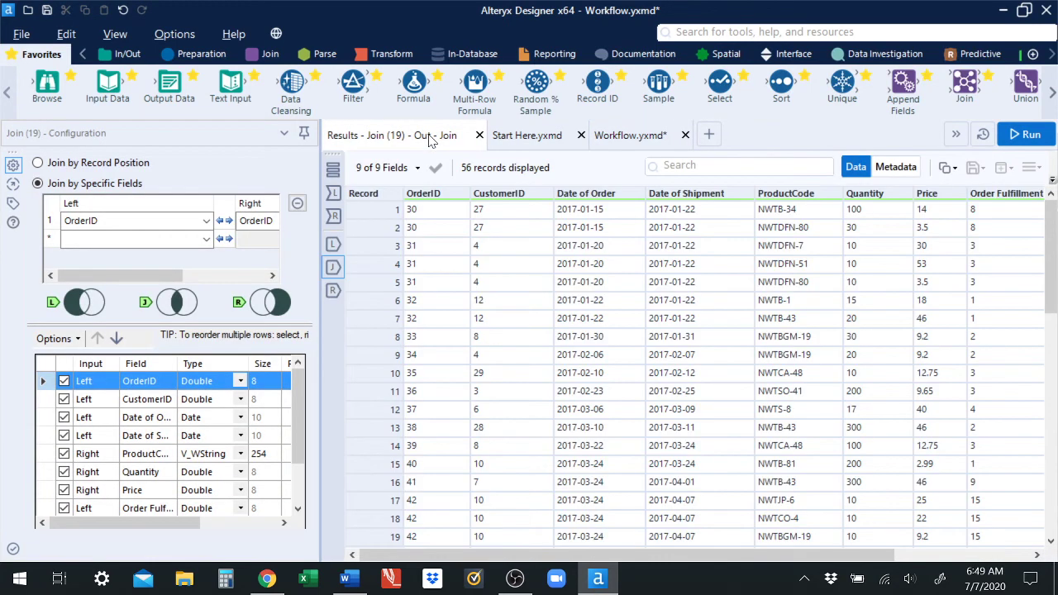
click(628, 136)
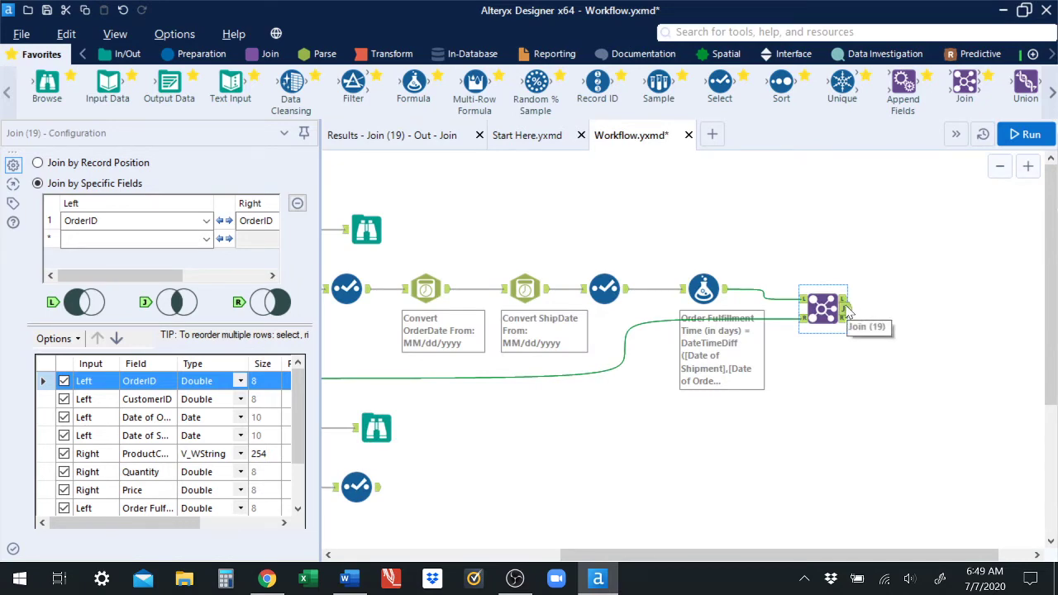
click(388, 137)
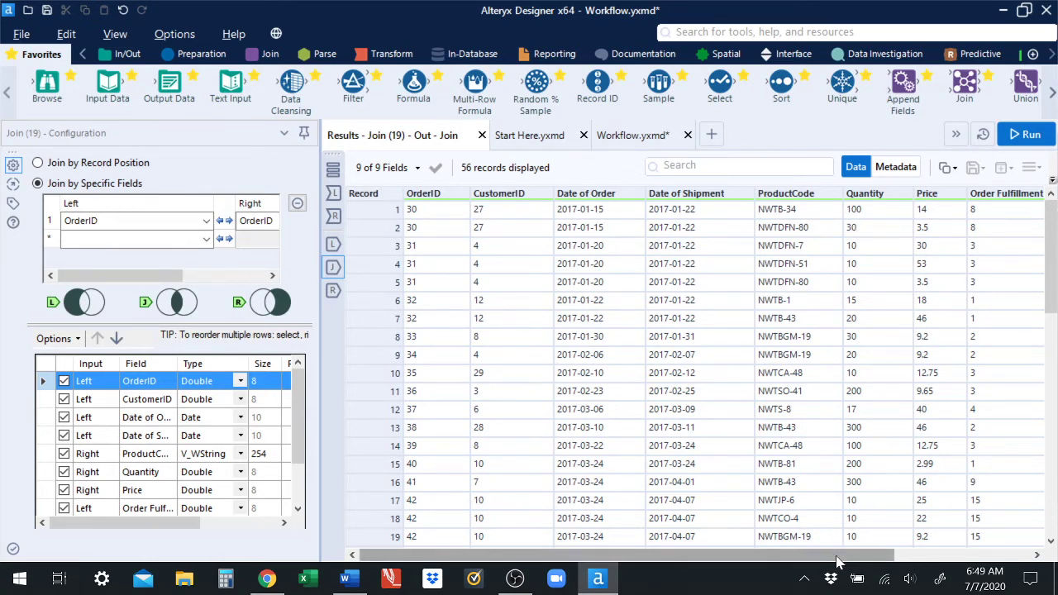
mouse_move(838, 558)
mouse_down()
mouse_move(1012, 553)
mouse_move(831, 571)
mouse_up()
drag(814, 555, 864, 555)
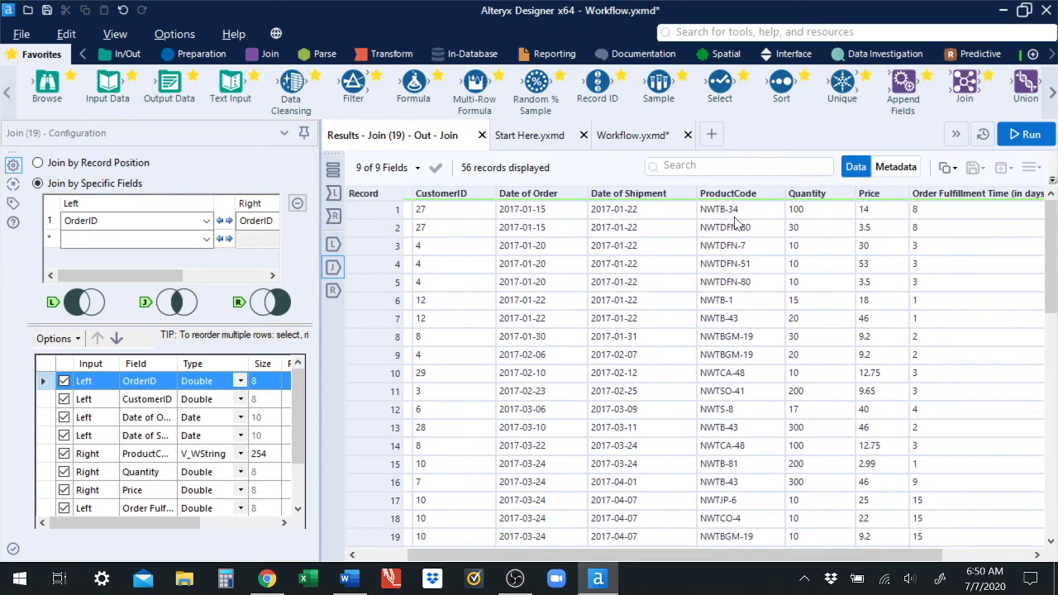
click(630, 136)
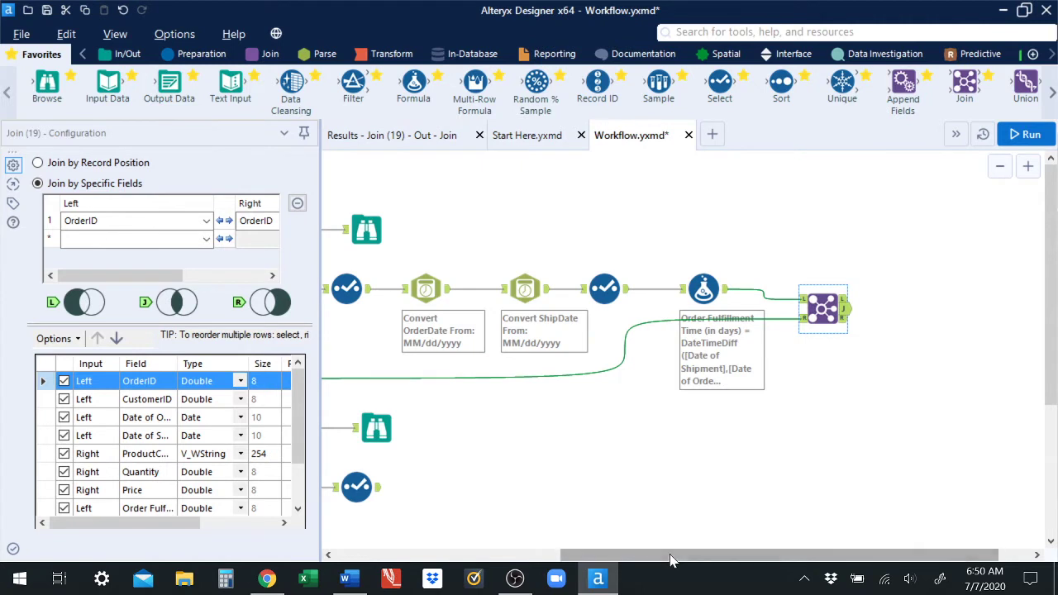
Step: Review the Products Select tool's output, including its ProductCode column, and return to the workflow canvas
drag(670, 561, 548, 561)
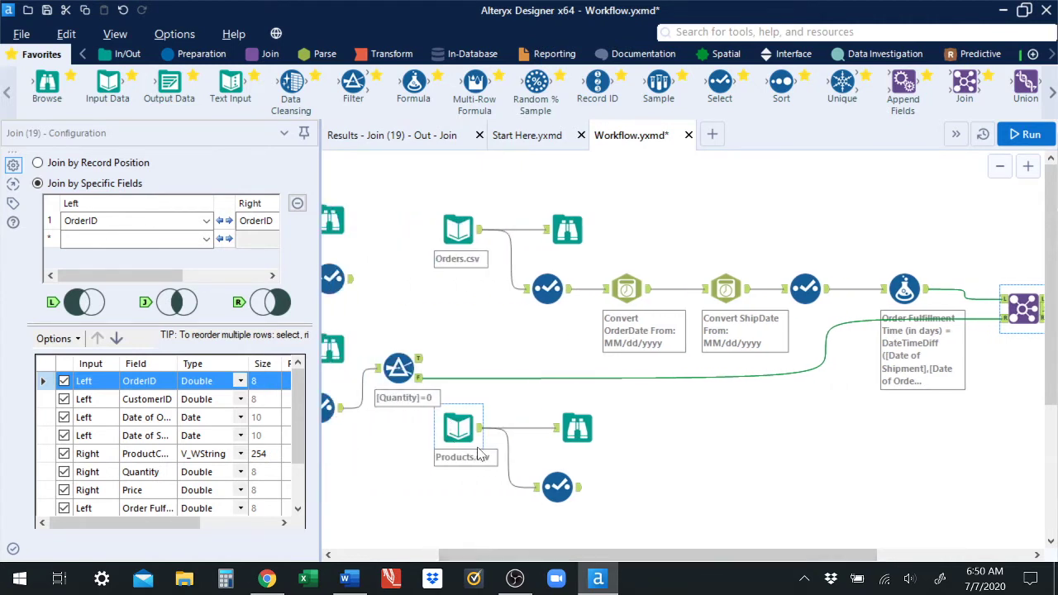
drag(479, 427, 535, 487)
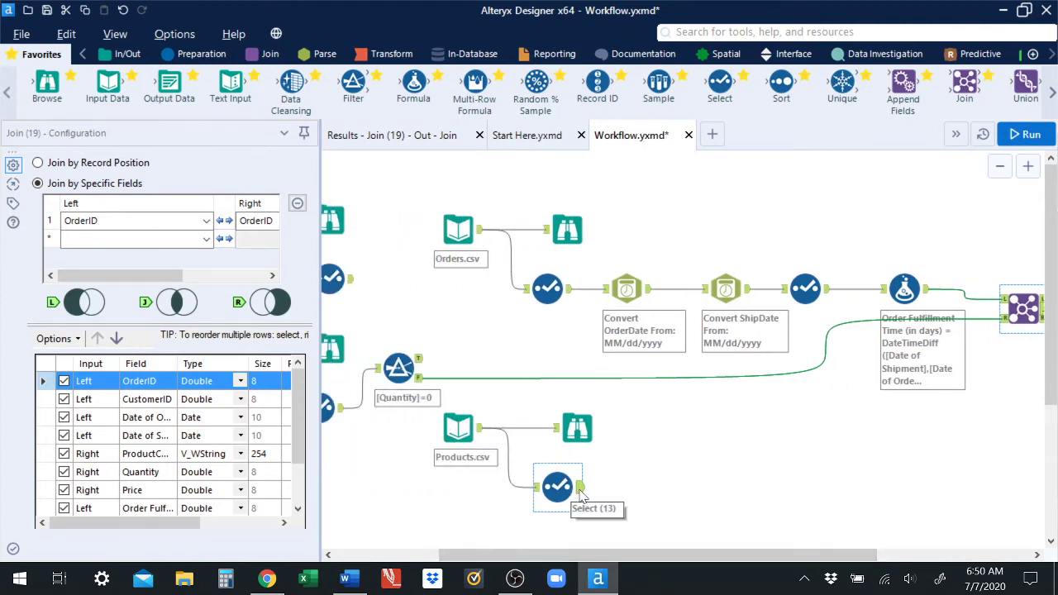
click(557, 486)
click(388, 136)
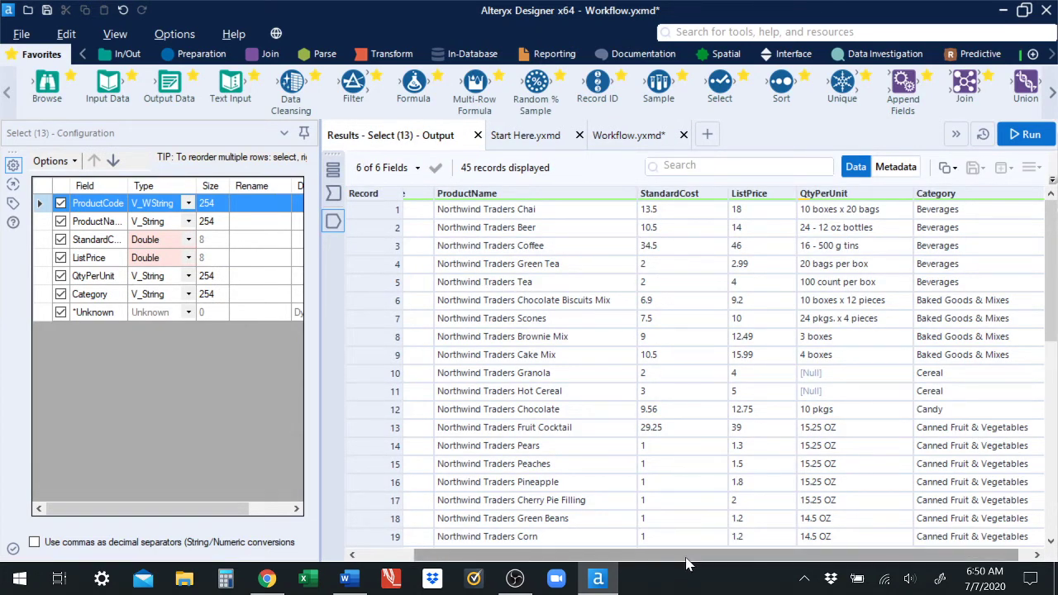
drag(686, 555, 628, 555)
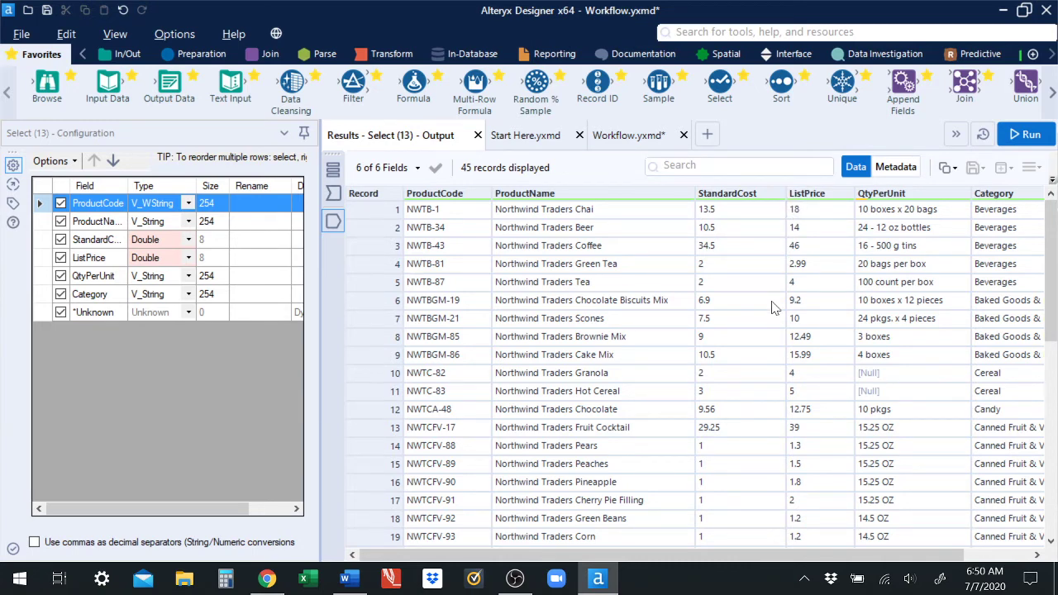
click(641, 139)
Step: Check the ProductCode column in the joined output of the orders and order details Join tool
drag(742, 554, 817, 533)
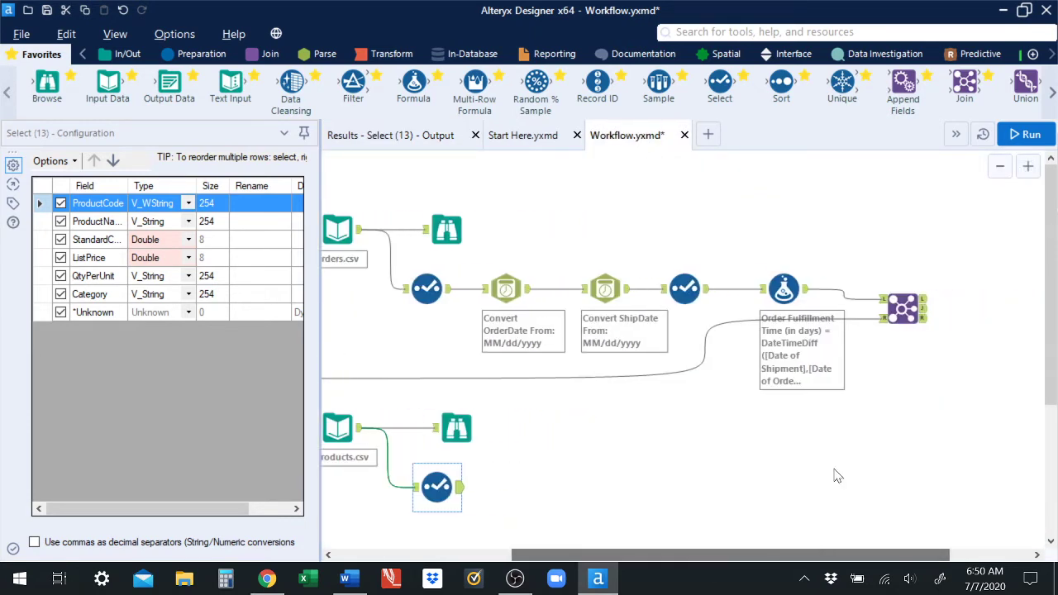
click(926, 314)
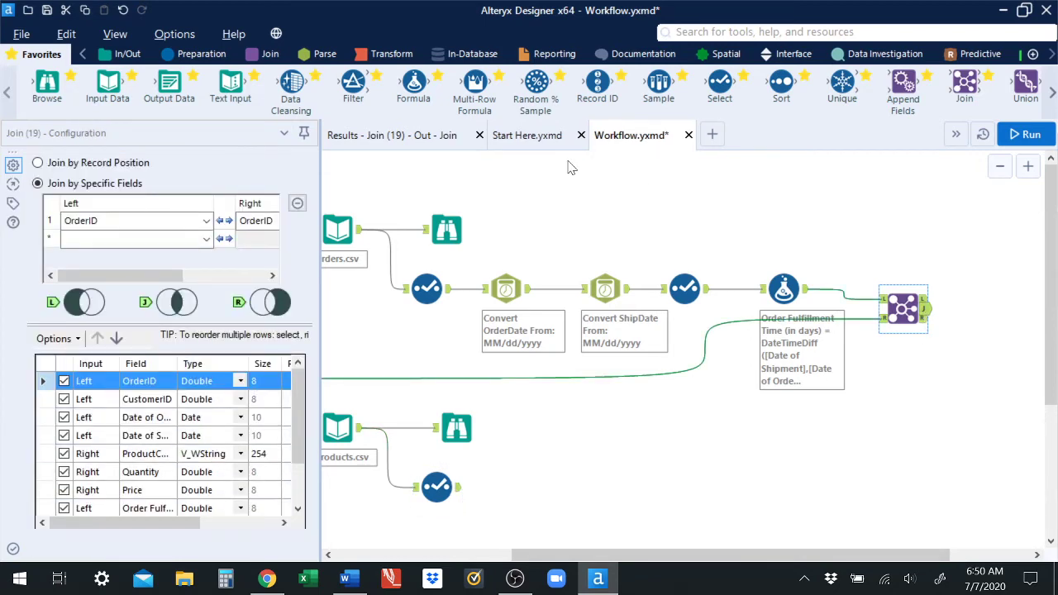
click(433, 140)
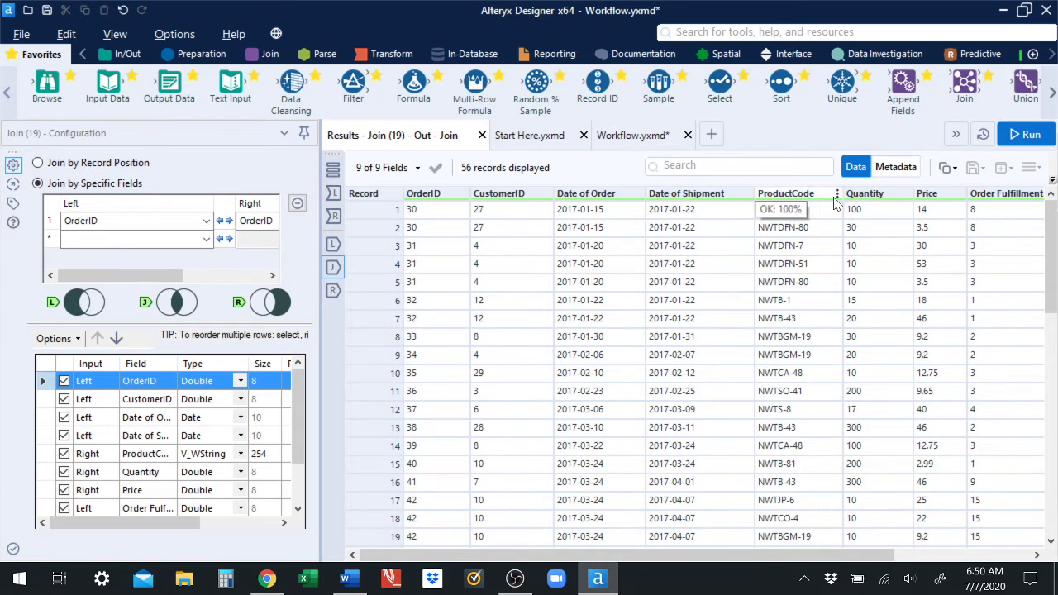
Step: Add a second Join tool fed by the first Join's J output and the Products Select tool, matching both inputs on ProductCode
click(636, 136)
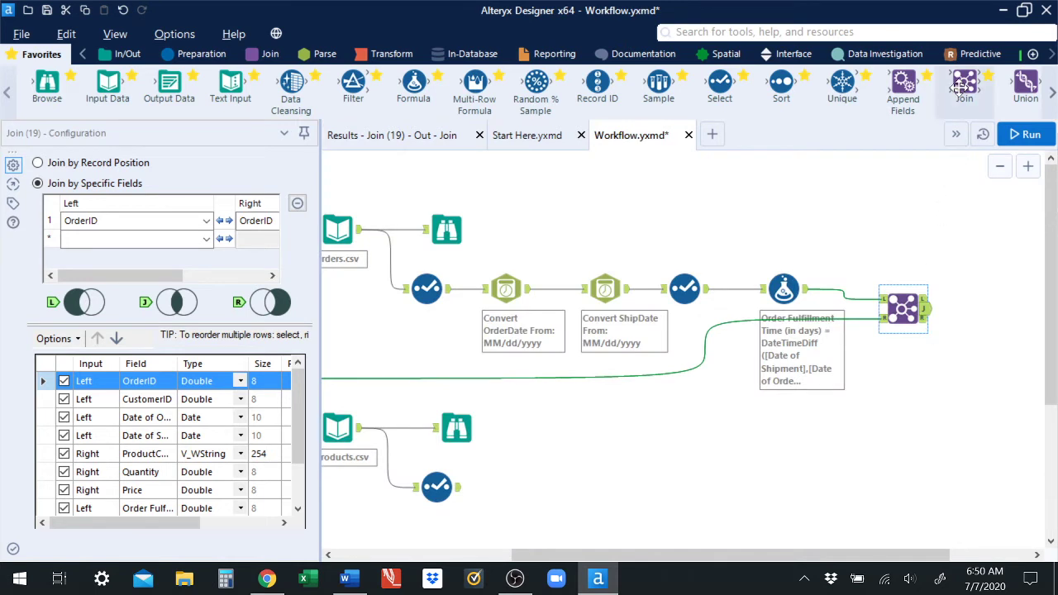
drag(964, 82, 1022, 319)
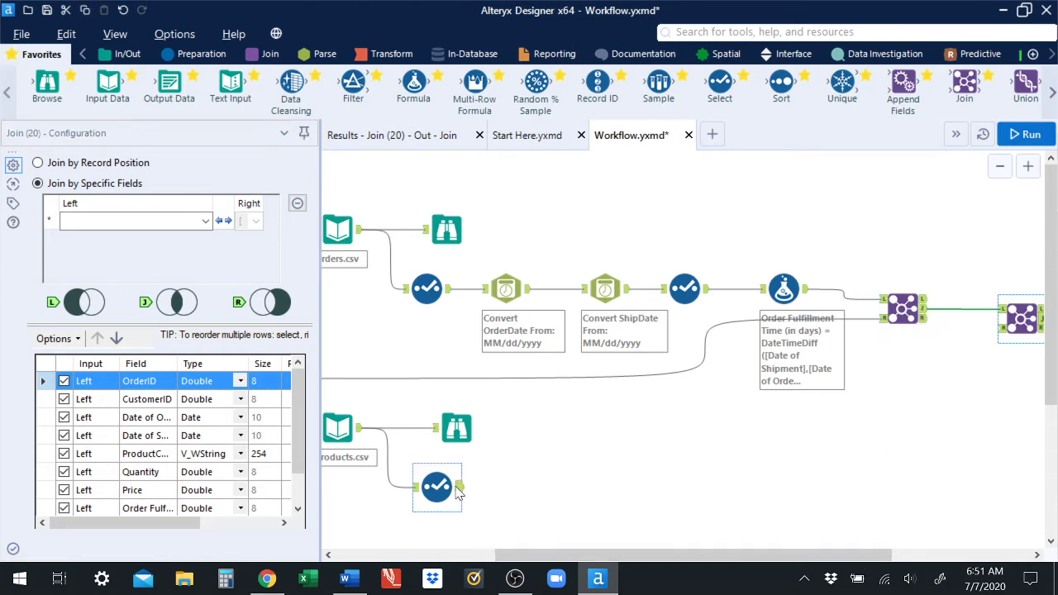
drag(459, 487, 1003, 329)
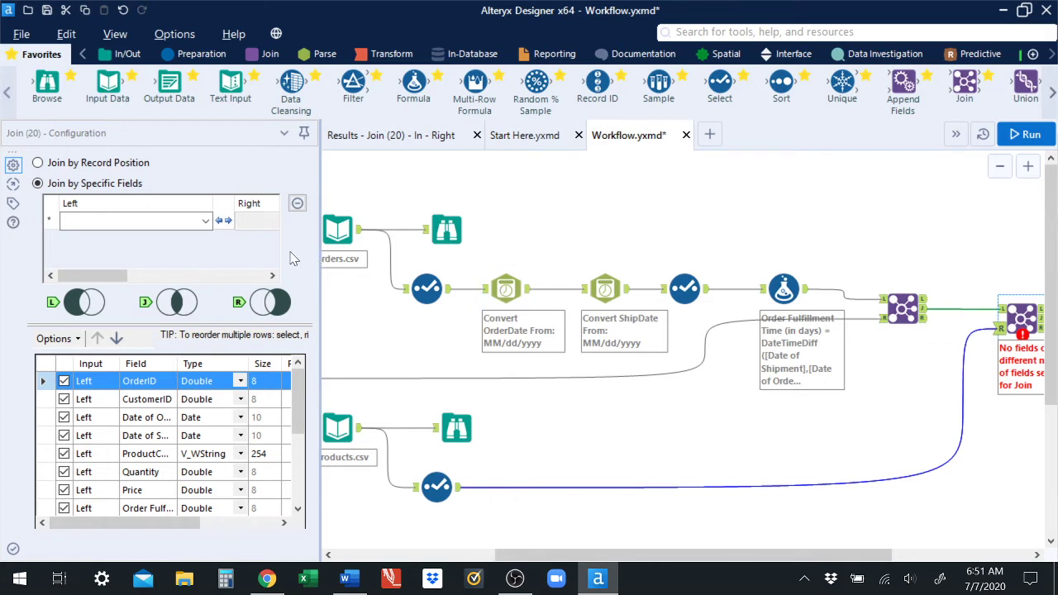
click(207, 228)
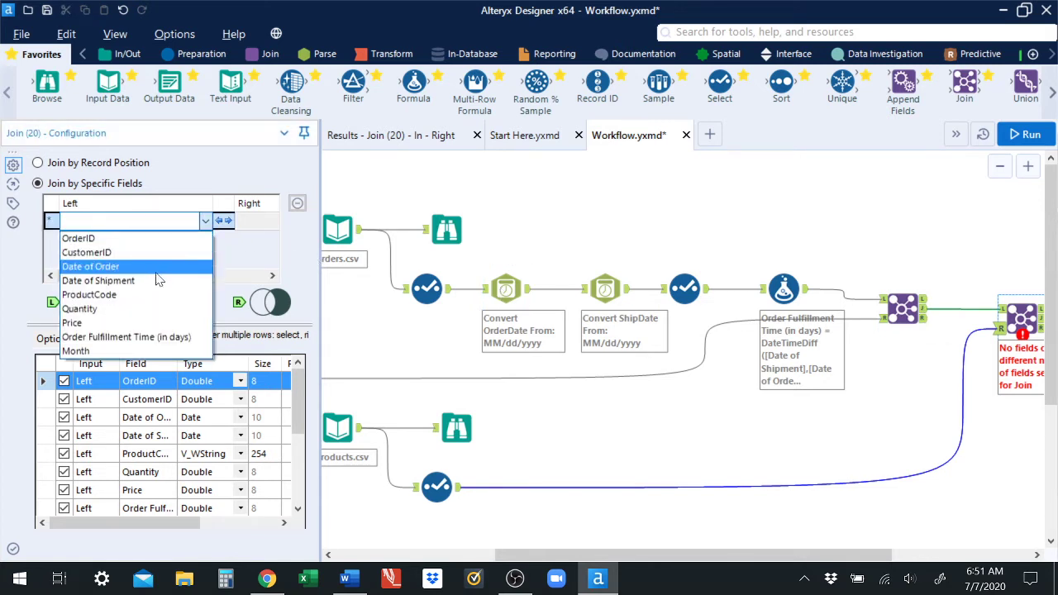
click(142, 302)
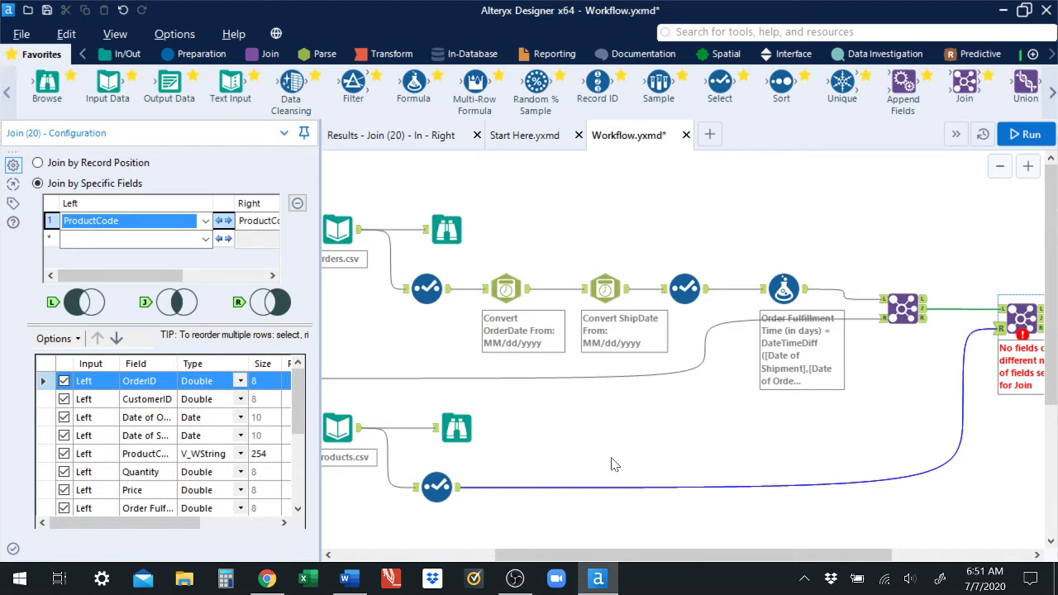
Step: Review the Products Select tool's output columns through Category, and return to the workflow canvas
click(460, 488)
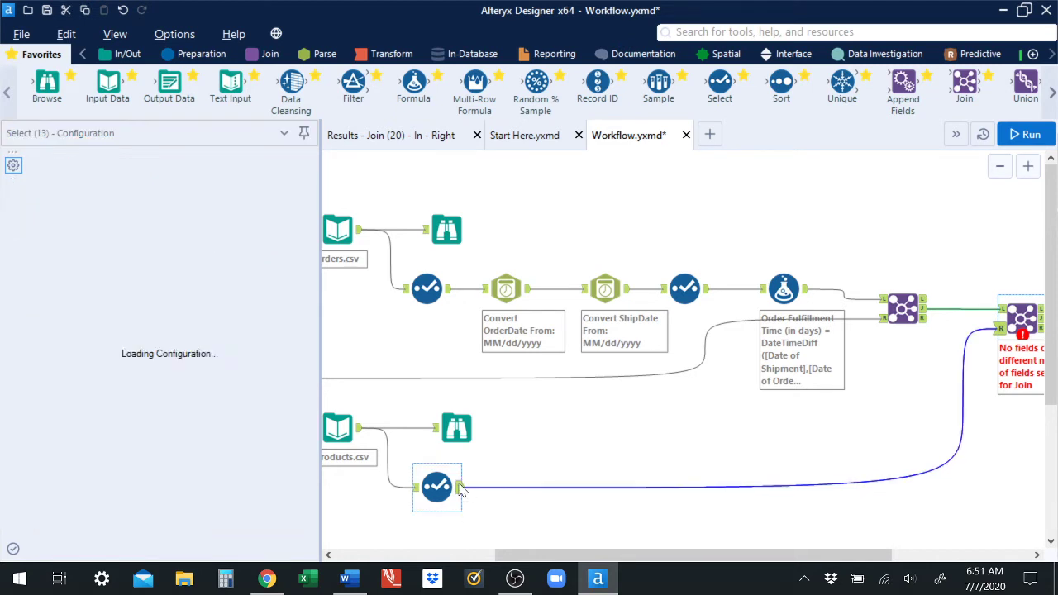
click(390, 135)
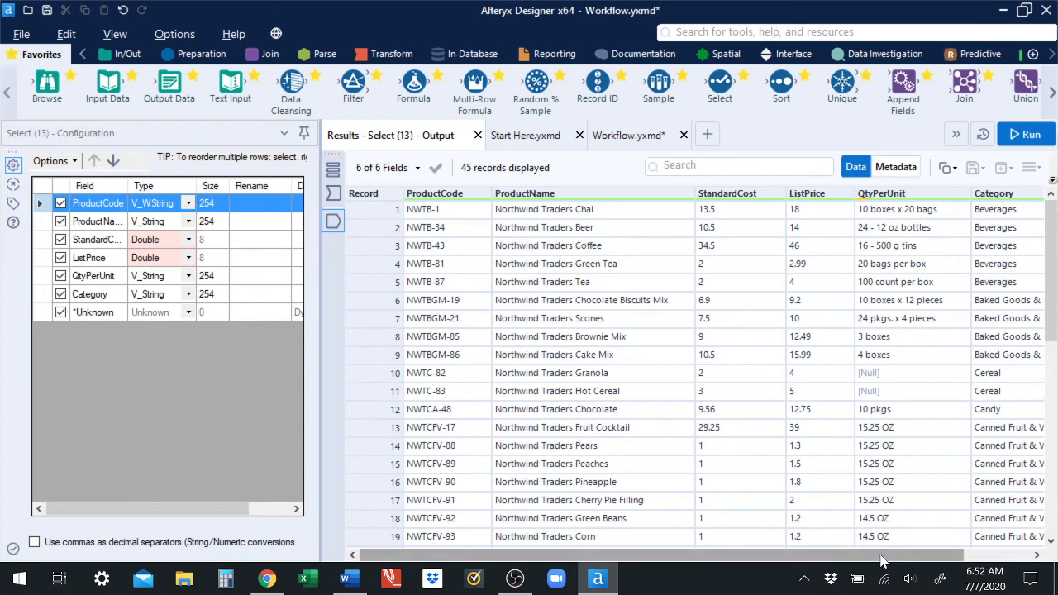
drag(885, 555, 936, 556)
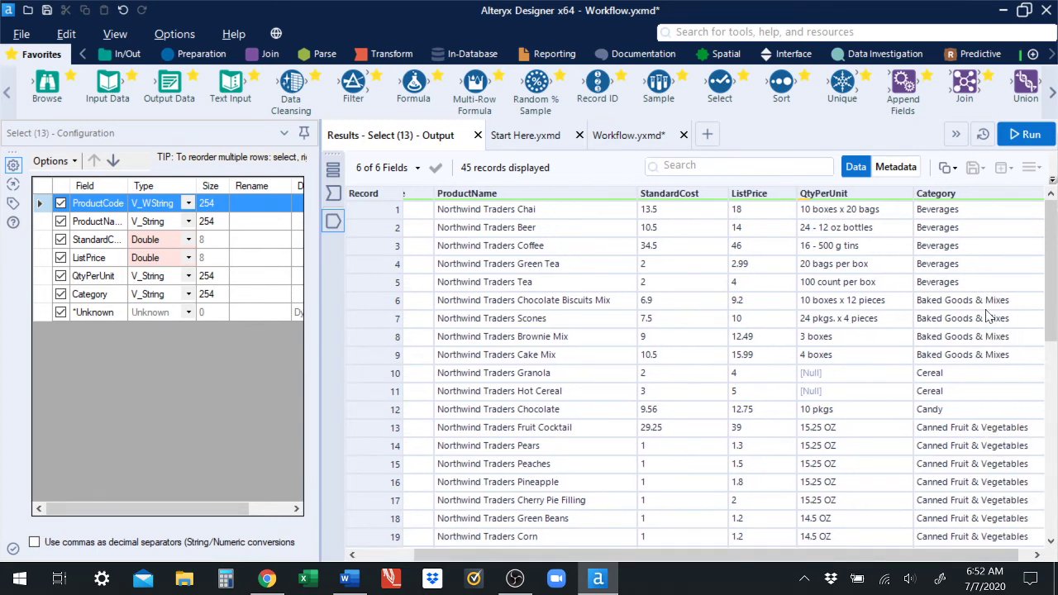
click(623, 137)
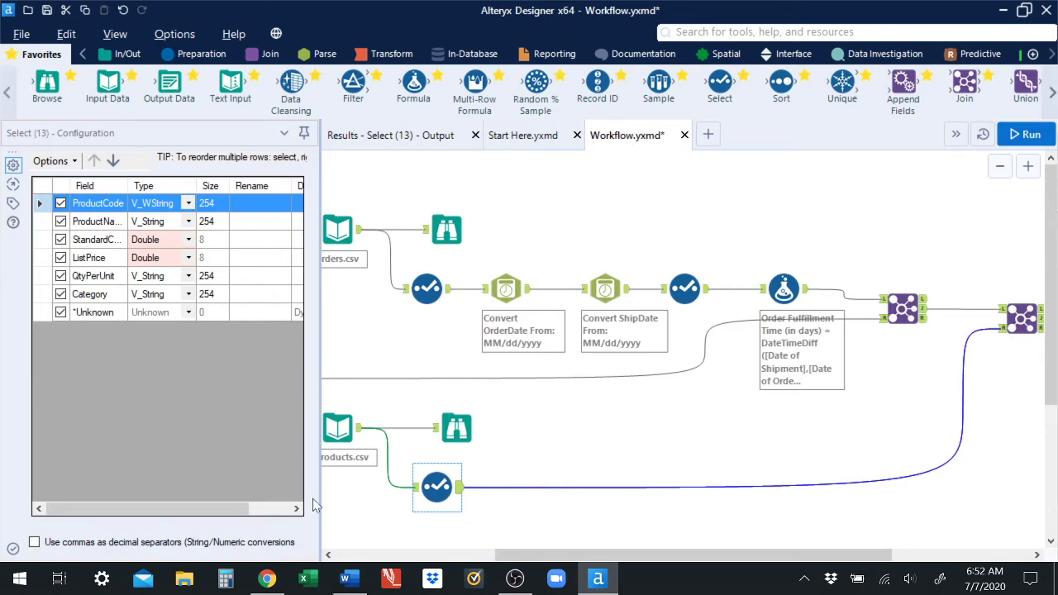
Step: Switch to the Databases case document in Word, read all of its questions, and return to the Alteryx workflow
click(348, 578)
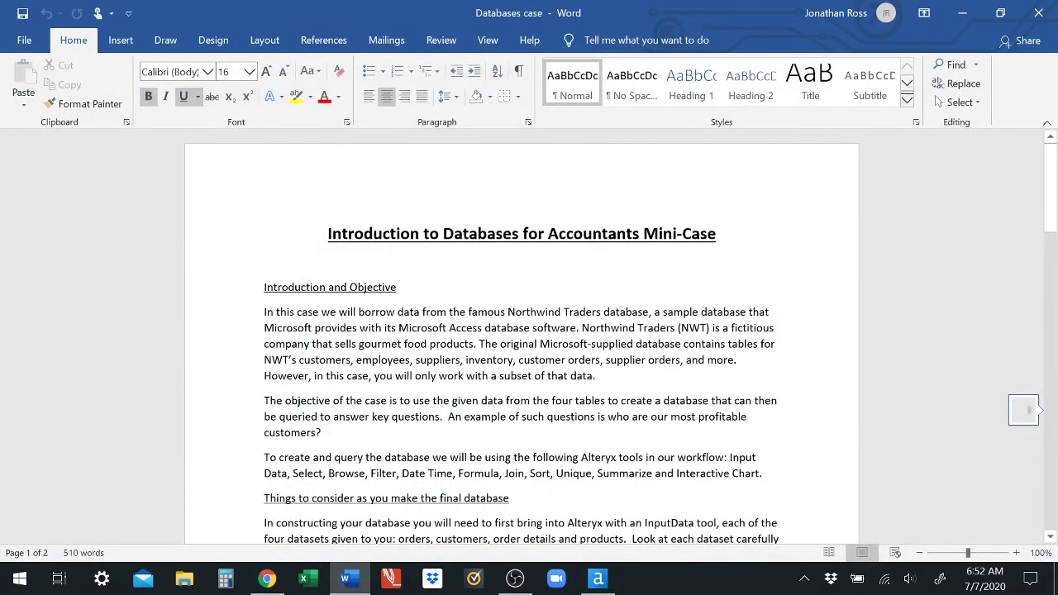
click(1050, 190)
drag(1049, 190, 1055, 302)
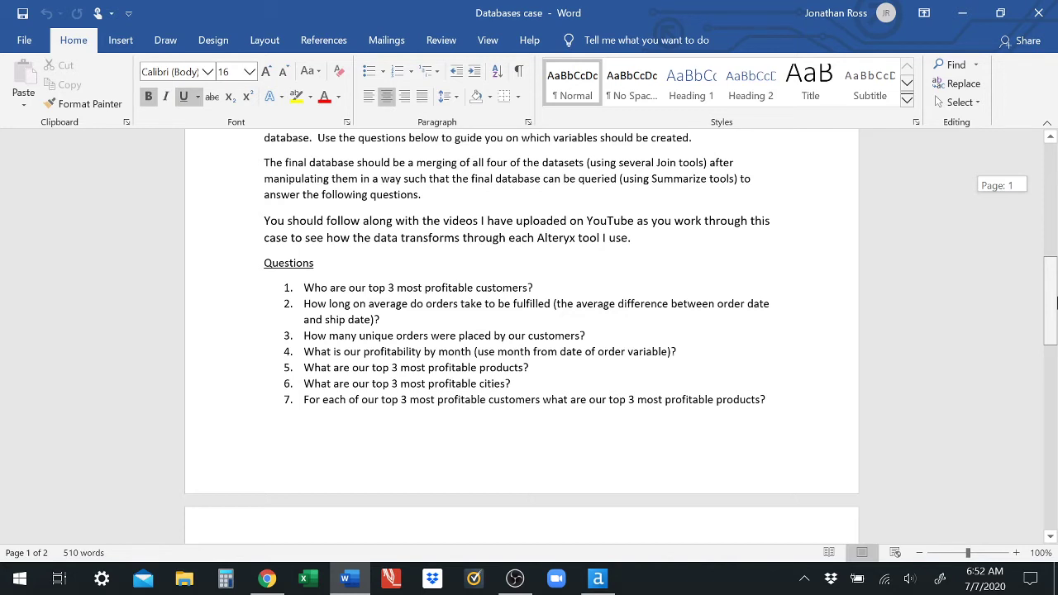
drag(1056, 303, 1056, 303)
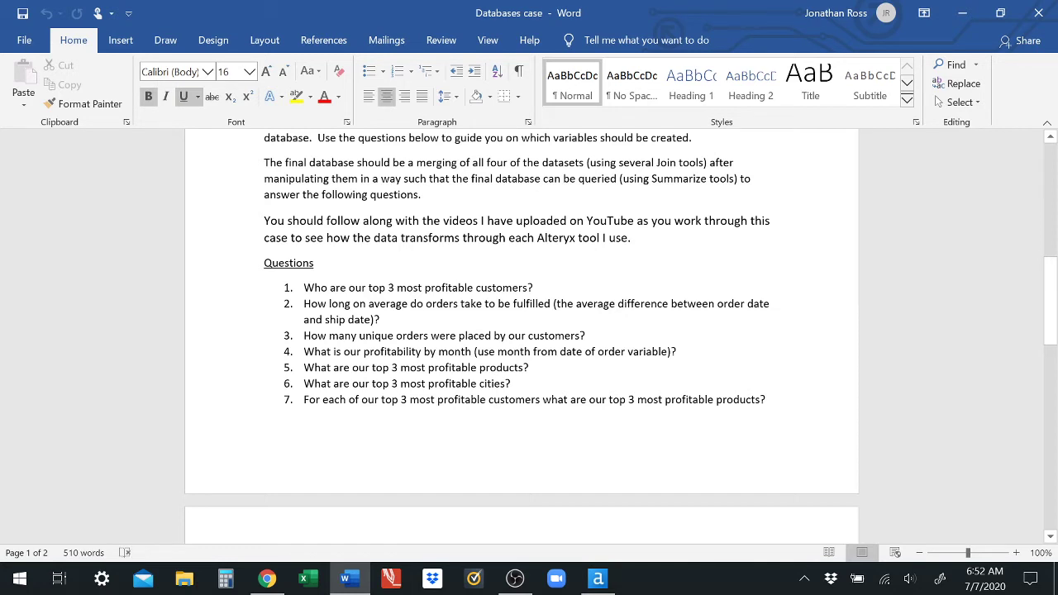
drag(1055, 323, 1055, 367)
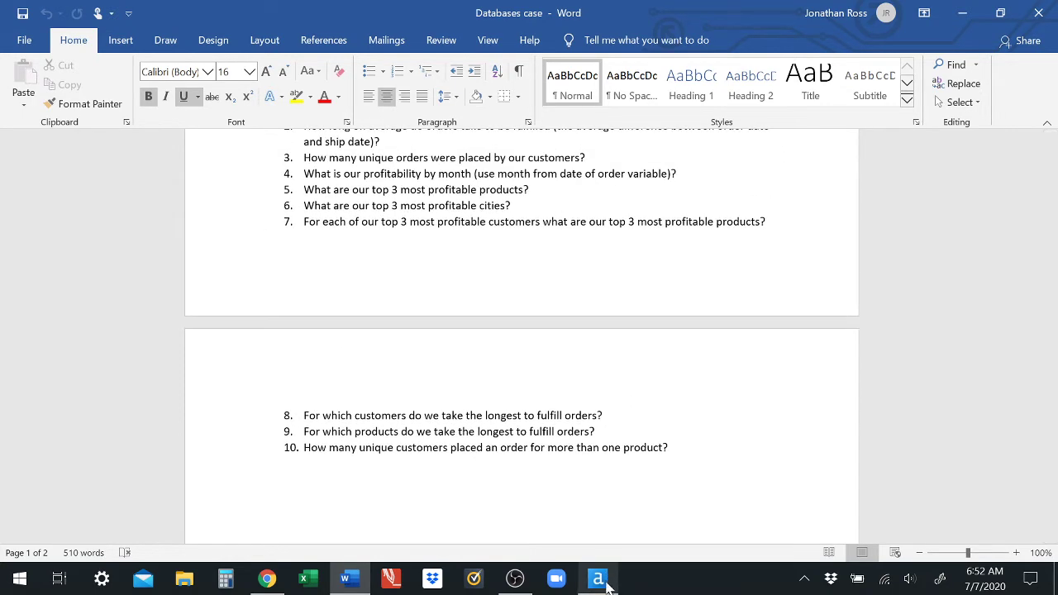
click(598, 579)
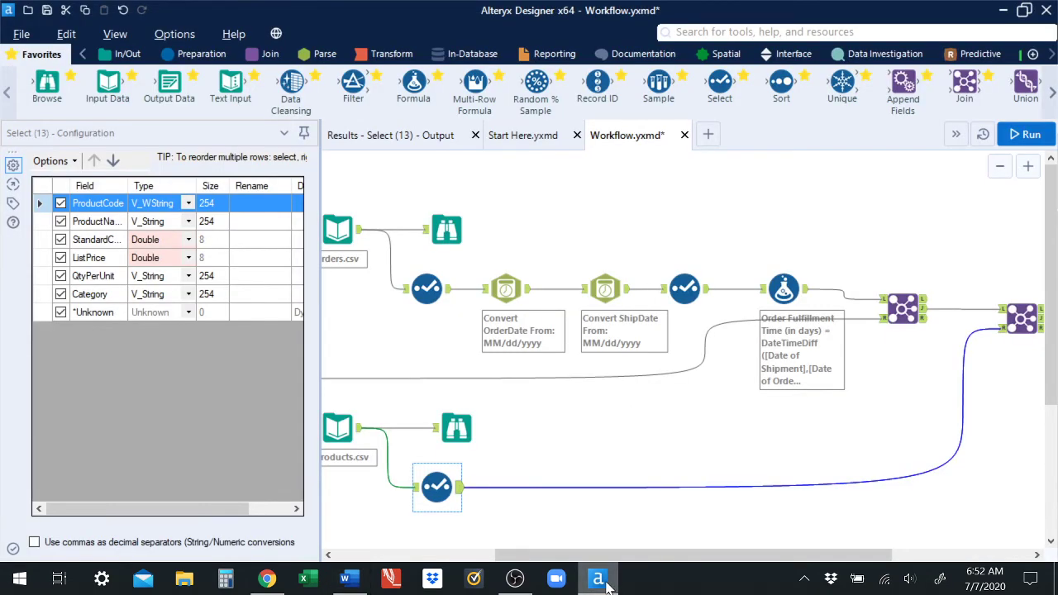
Step: Exclude the right input's duplicate ProductCode field from the second Join tool's output
click(1025, 319)
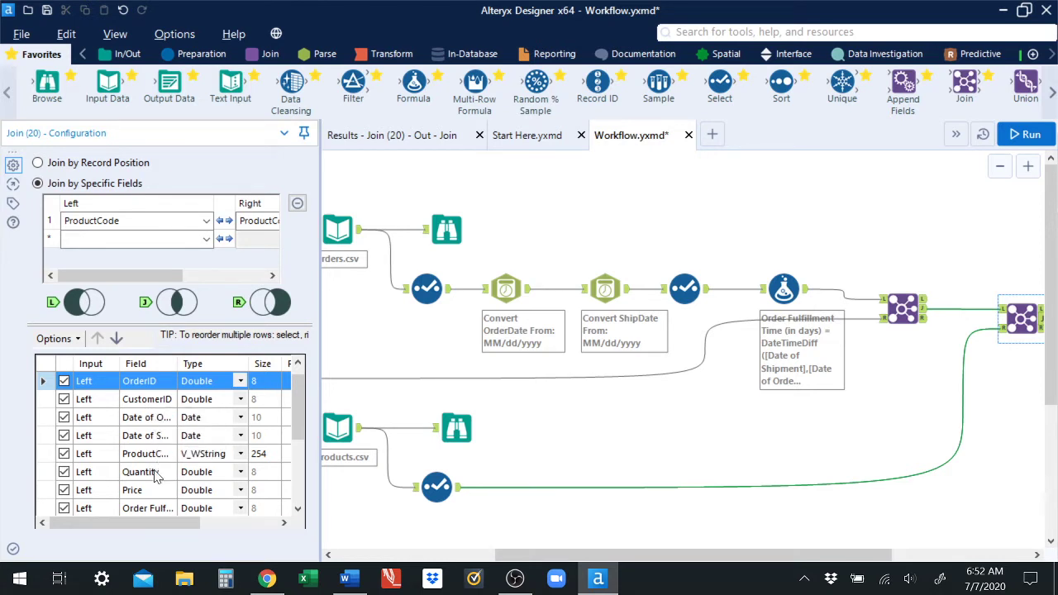
drag(299, 418, 302, 440)
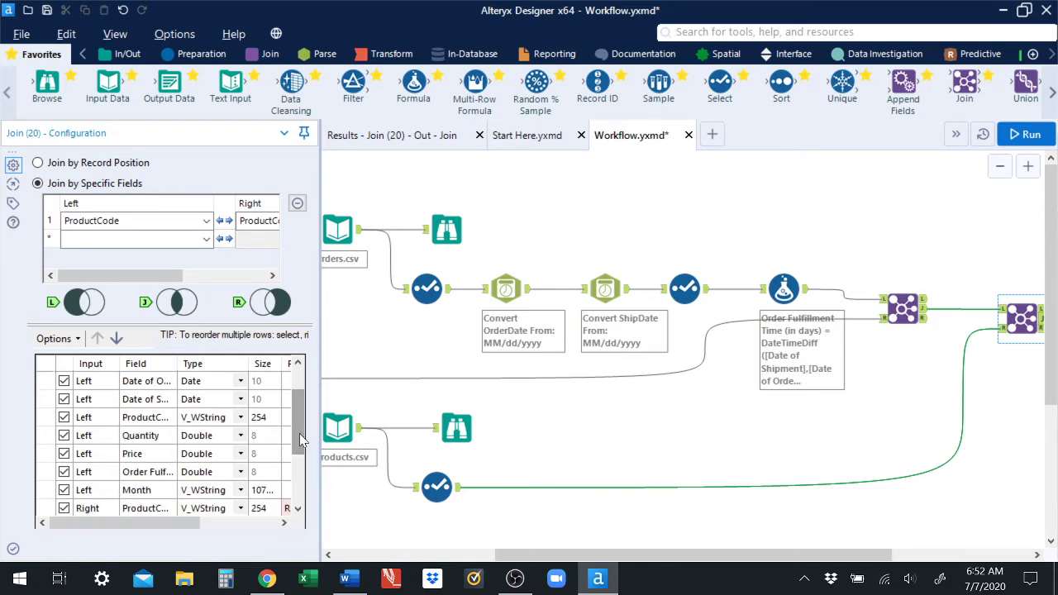
drag(299, 433, 301, 483)
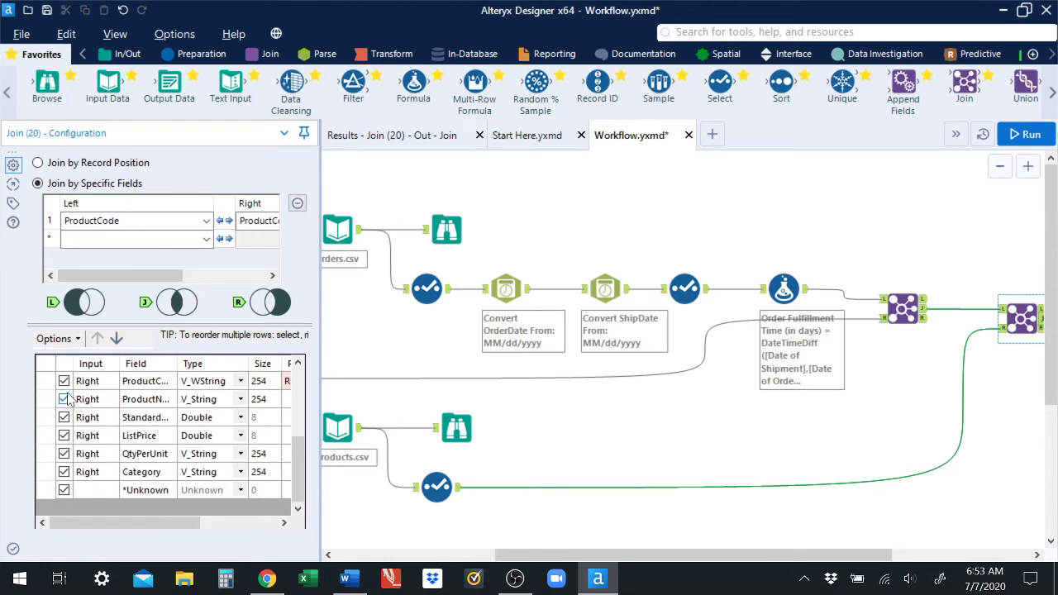
drag(298, 471, 295, 423)
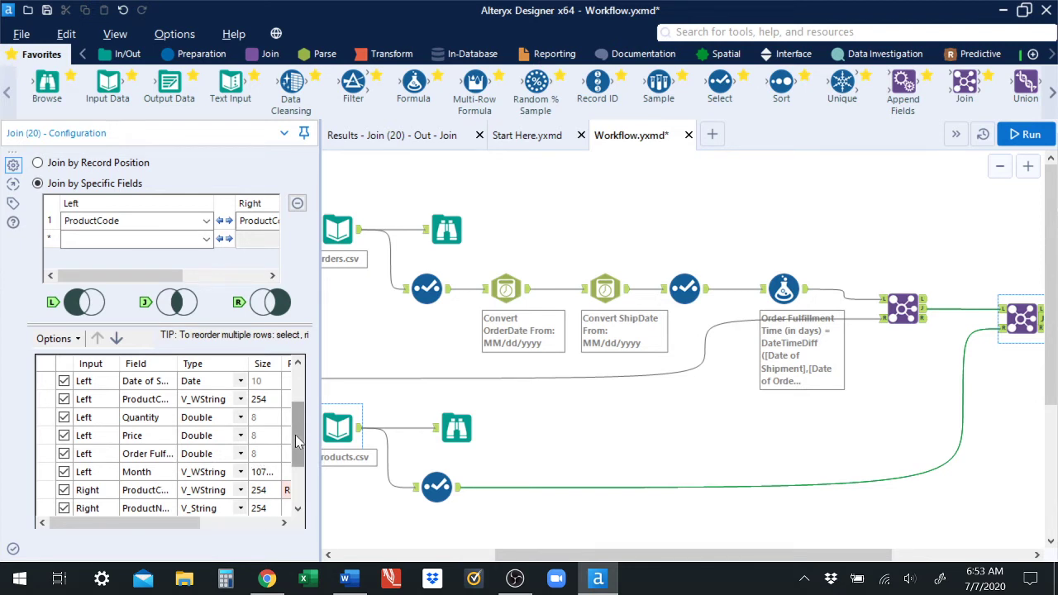
click(63, 490)
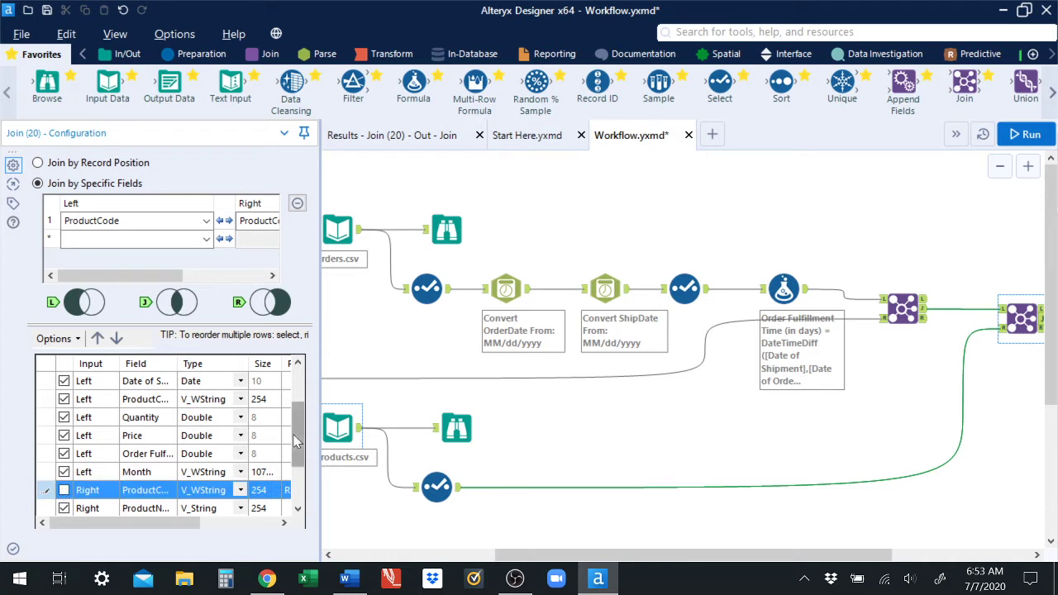
Step: Exclude the right input's ListPrice, QtyPerUnit and Category fields from the second Join tool's output
scroll(296, 441, down, 2)
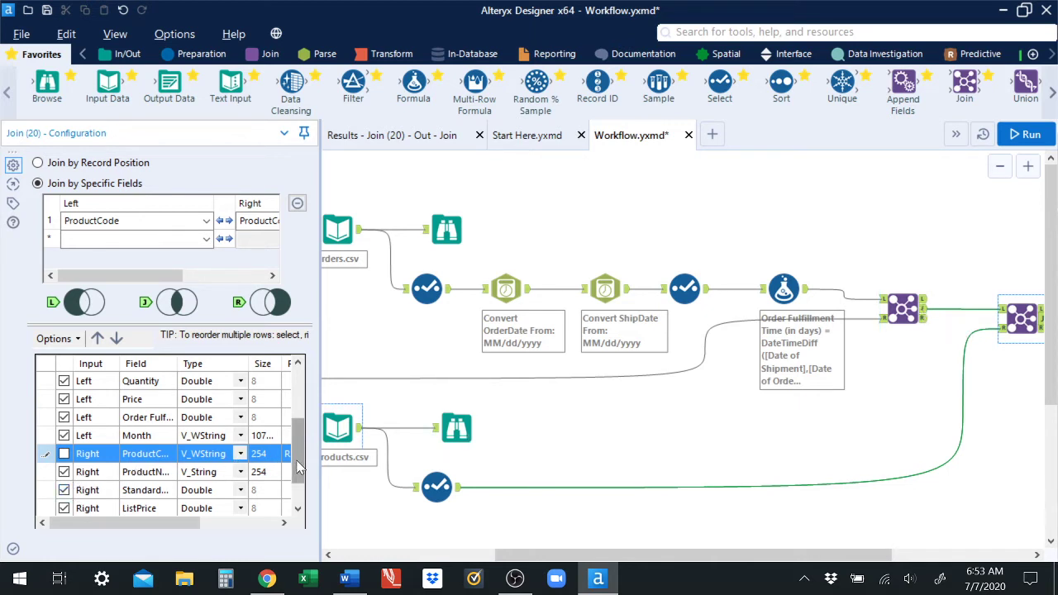
scroll(192, 464, down, 2)
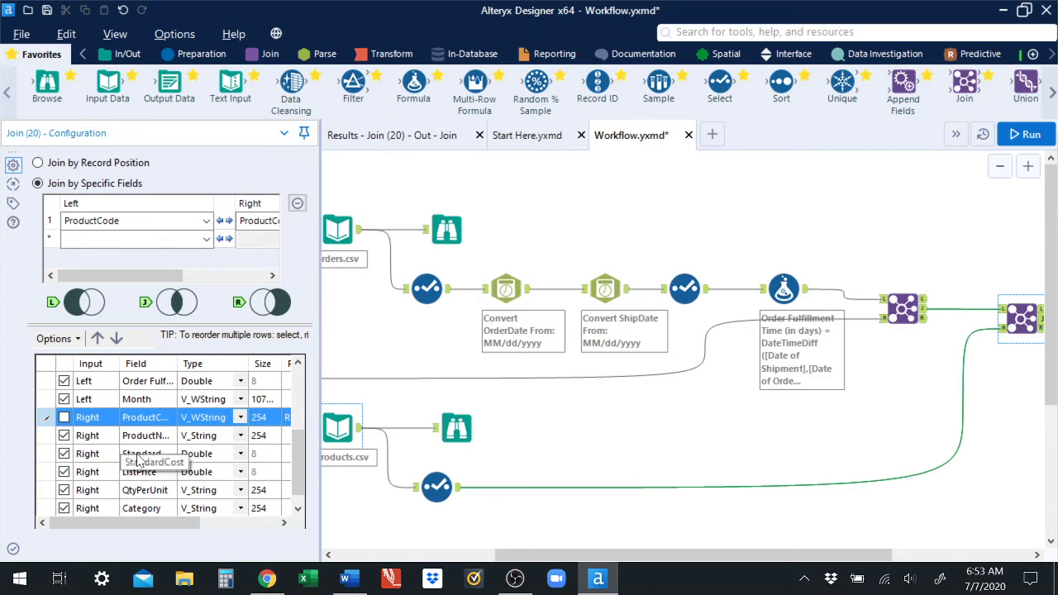
click(63, 472)
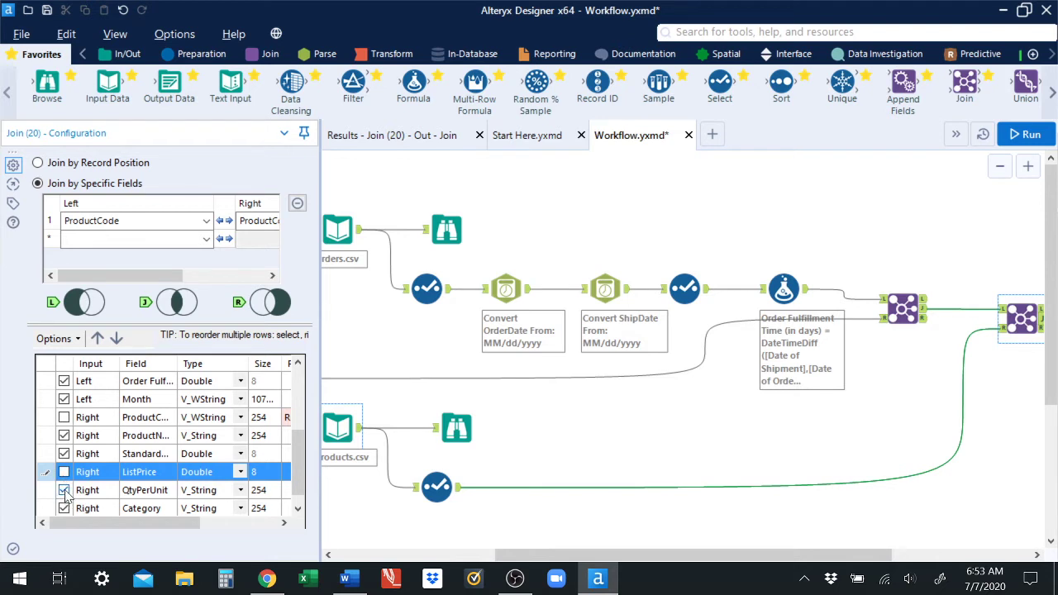
click(64, 490)
click(64, 509)
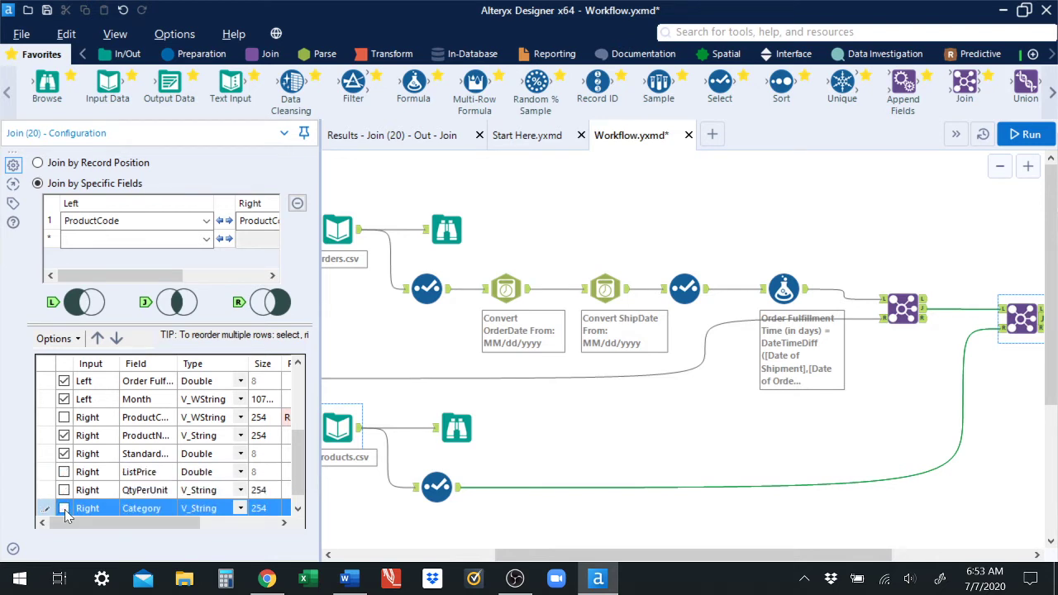
mouse_move(299, 471)
mouse_down()
mouse_move(299, 487)
mouse_move(301, 464)
mouse_up()
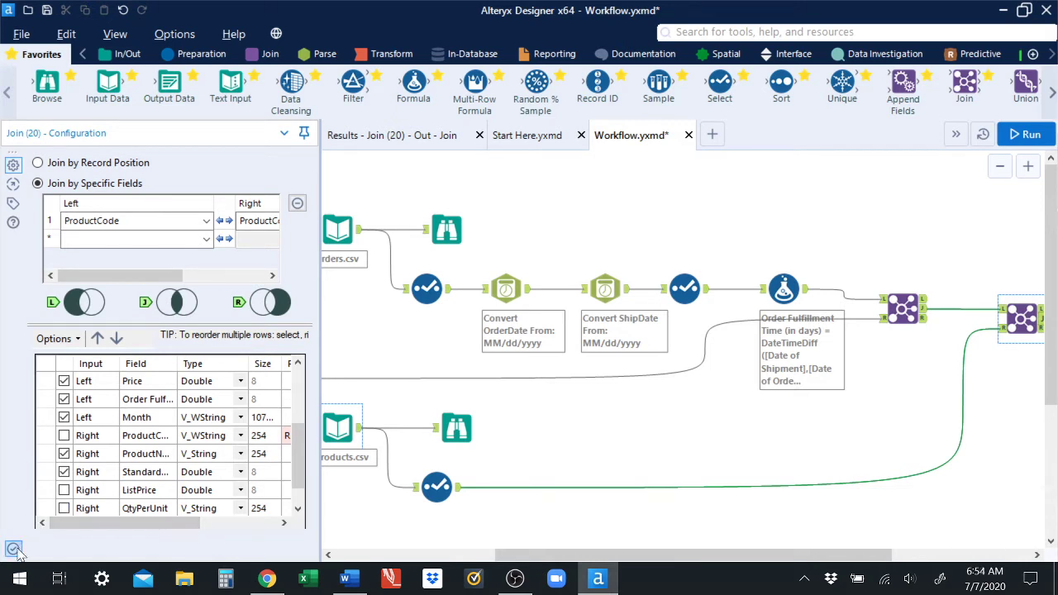
Step: Run the workflow, review the second Join tool's joined records and columns through ProductName, and return to the canvas
click(1021, 136)
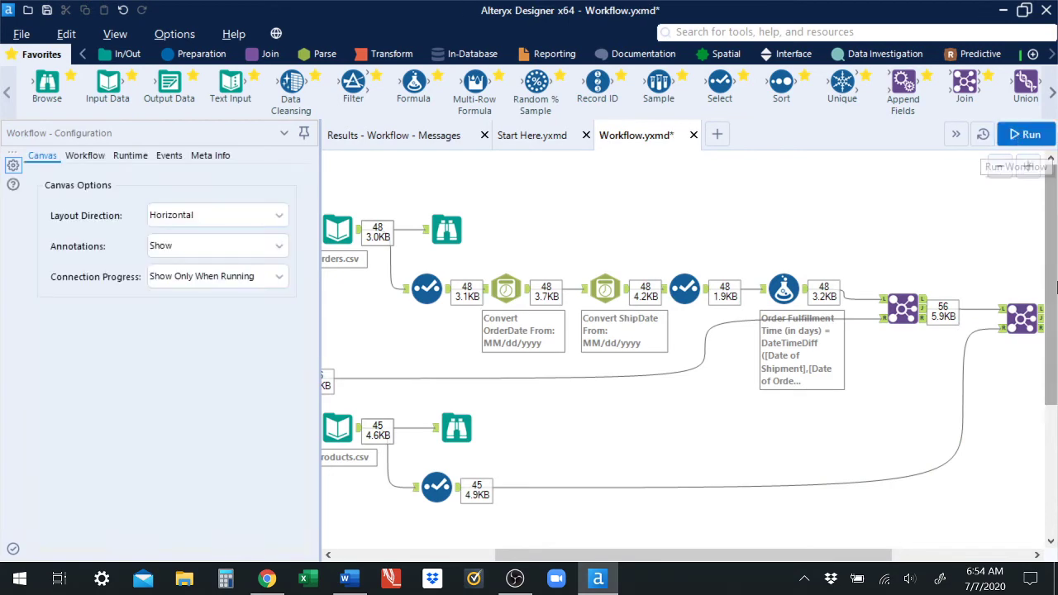
click(1033, 322)
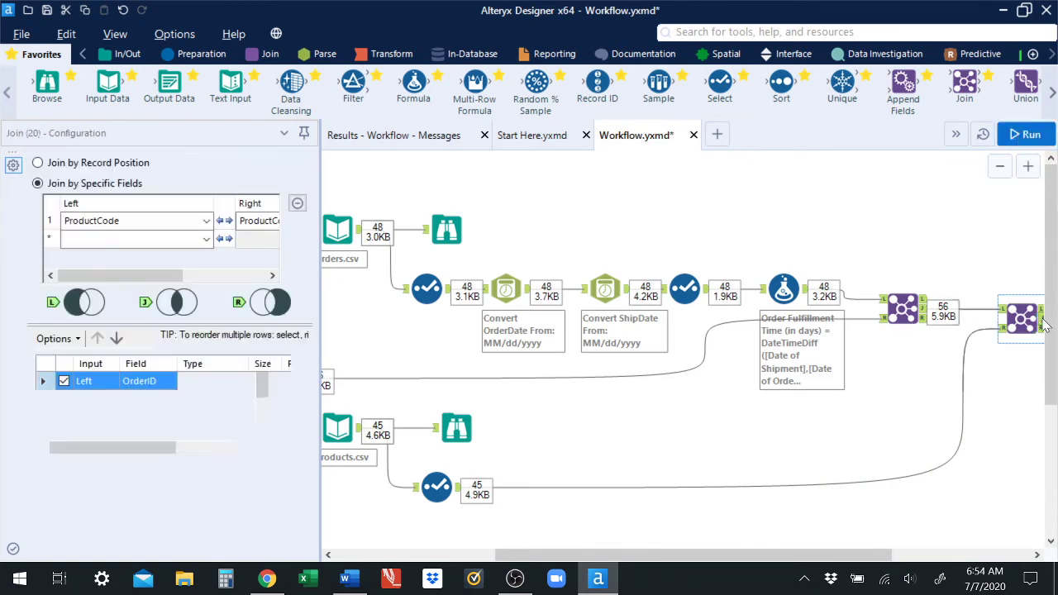
click(423, 137)
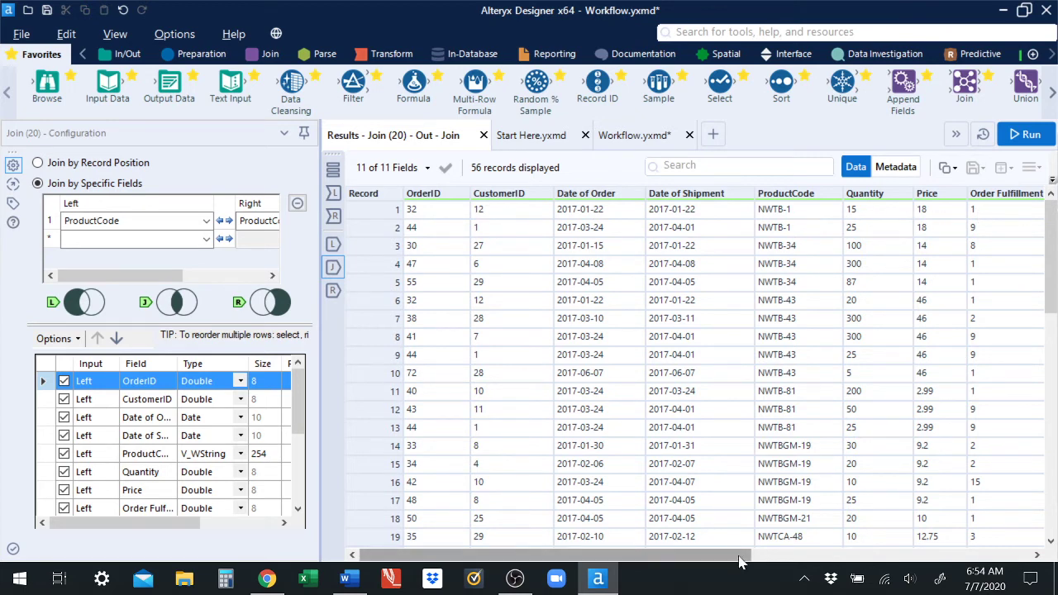
drag(739, 559, 917, 570)
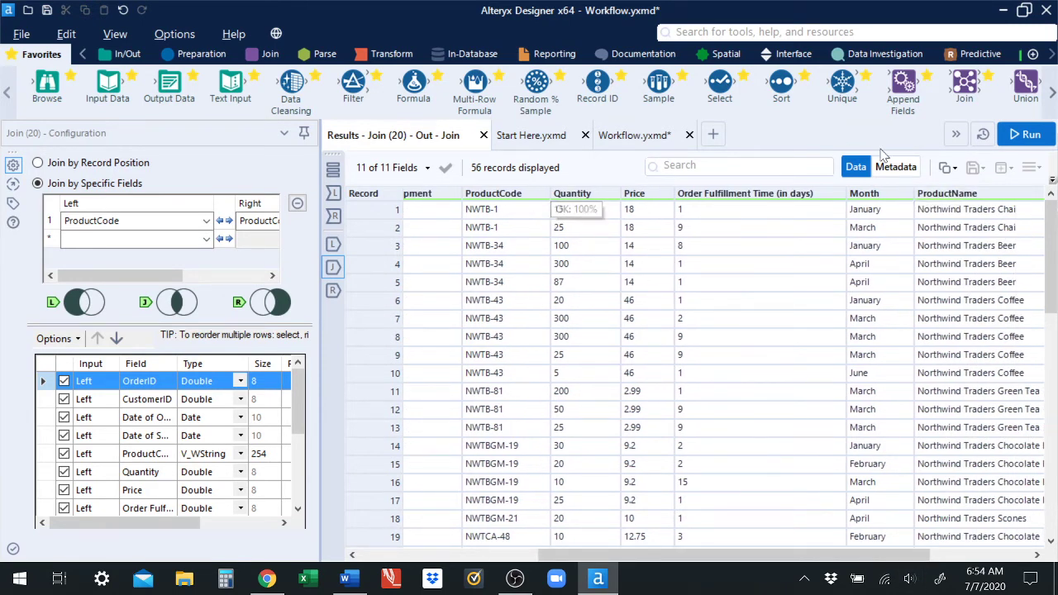
mouse_move(944, 206)
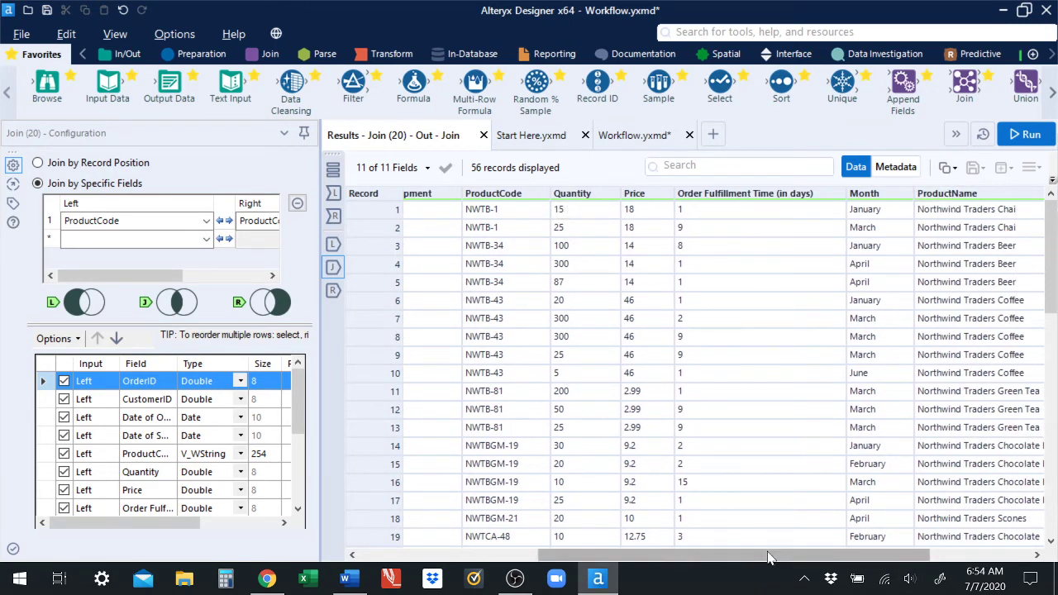
drag(769, 558, 799, 567)
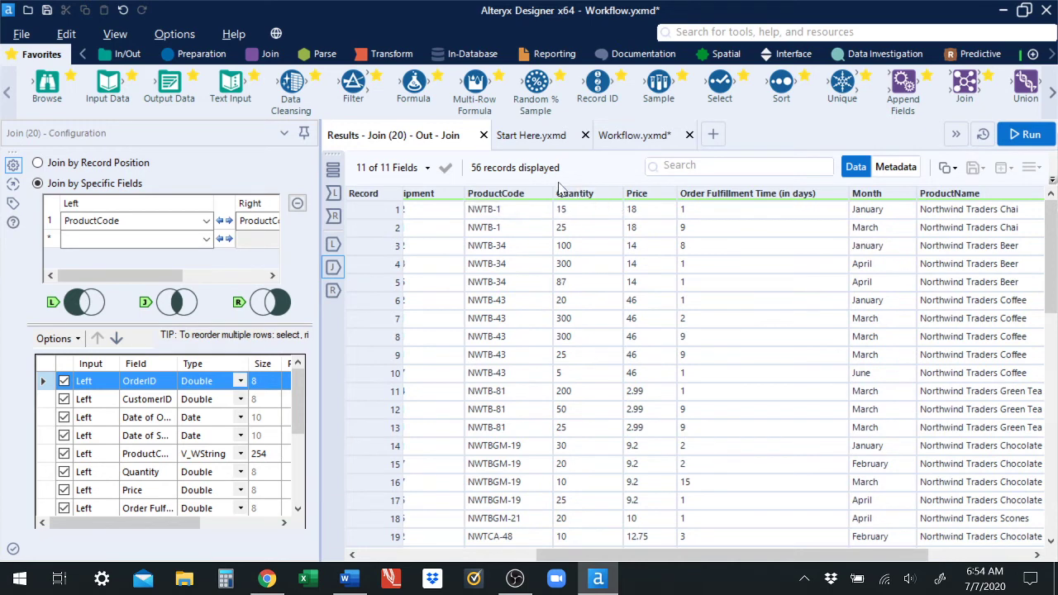
click(614, 139)
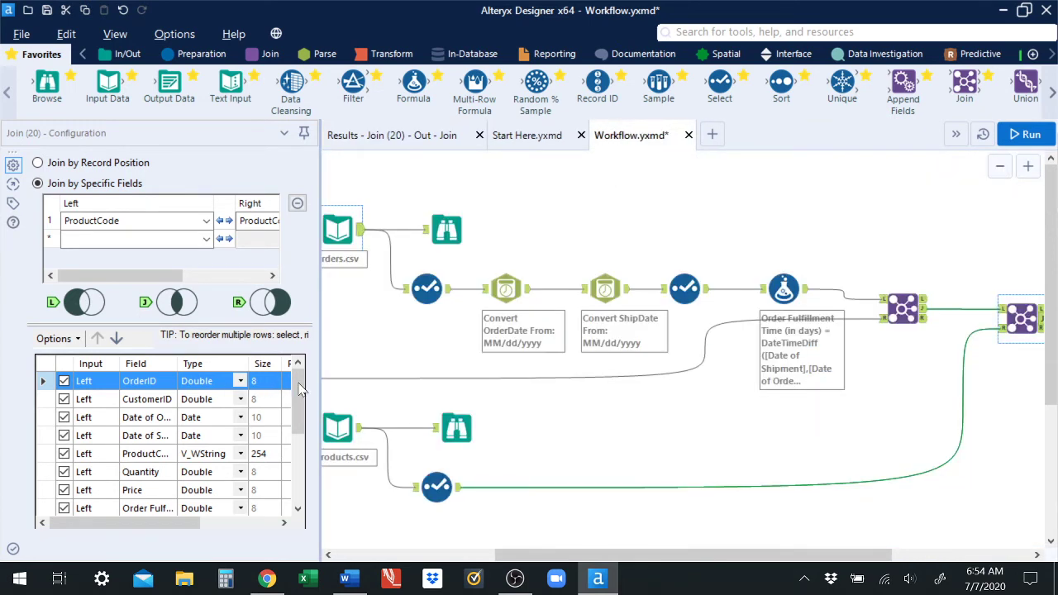
Step: Move the right input's ProductName and StandardCost fields up to directly below ProductCode in the second Join tool's output
drag(299, 405, 300, 470)
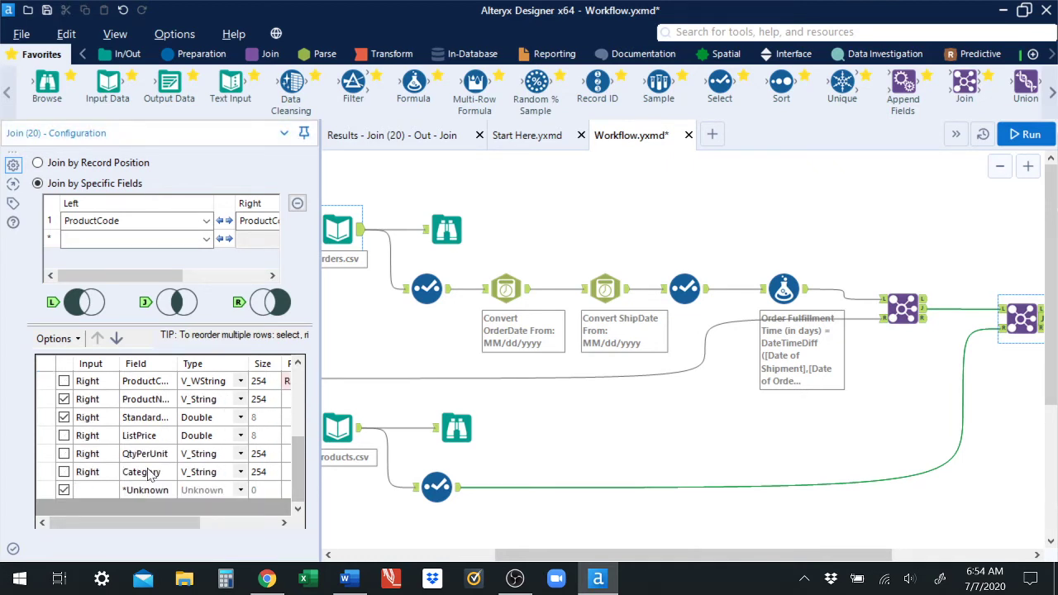
click(45, 401)
click(47, 417)
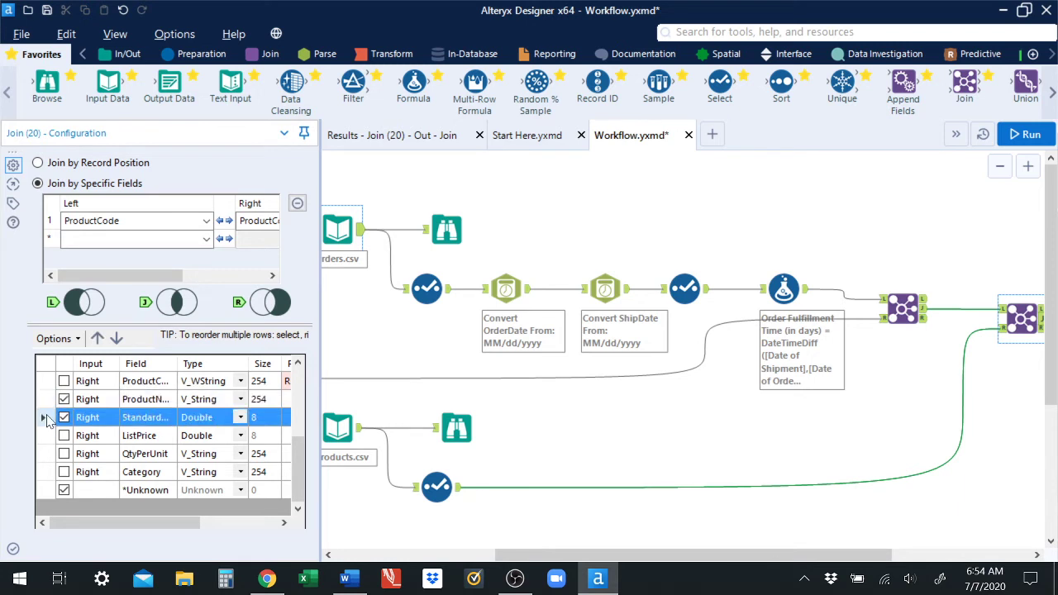
shift+click(52, 401)
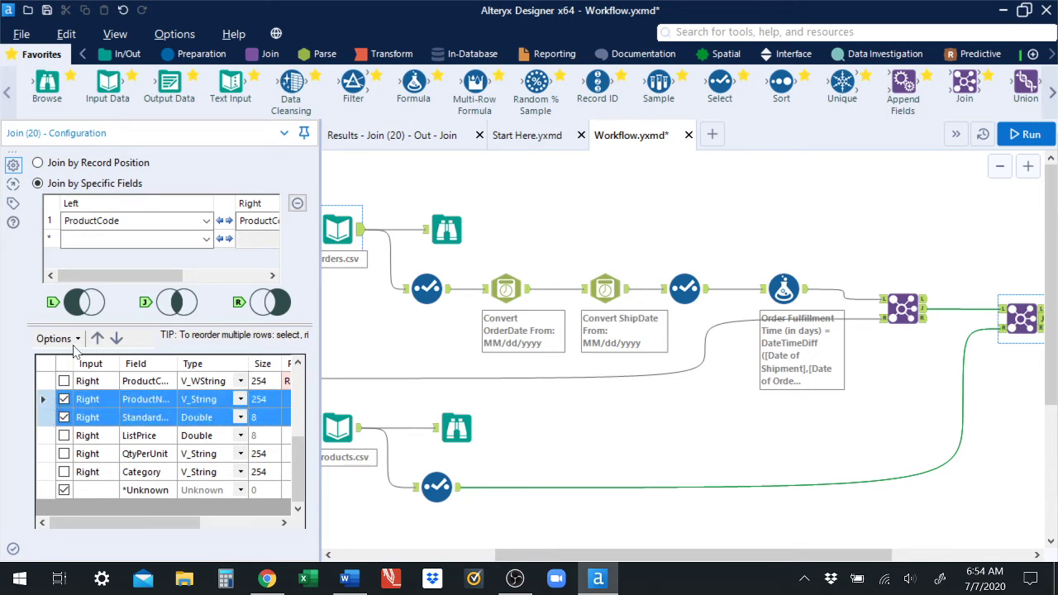
click(98, 339)
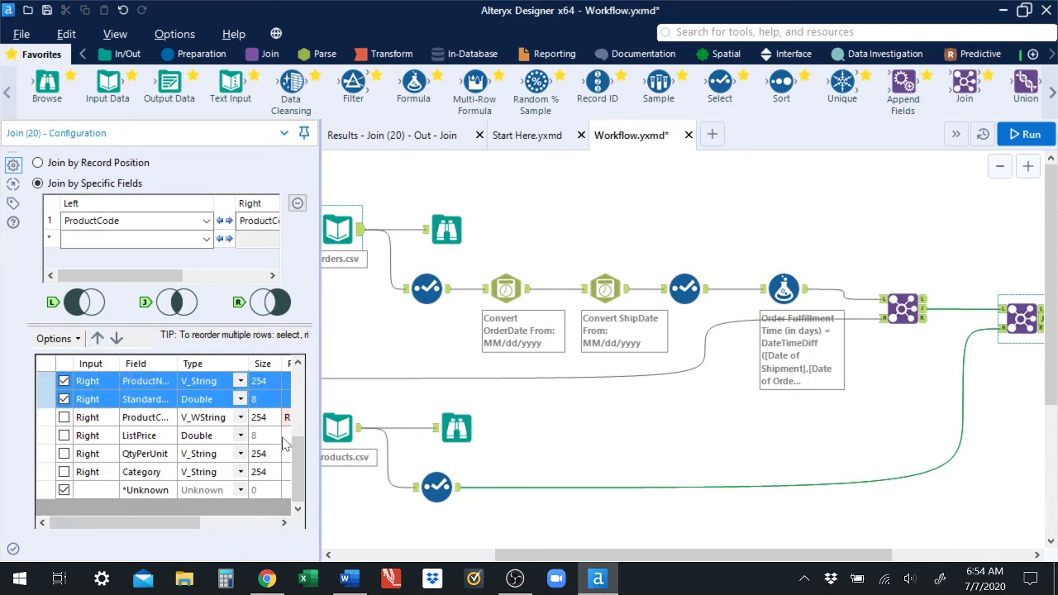
drag(296, 461, 296, 436)
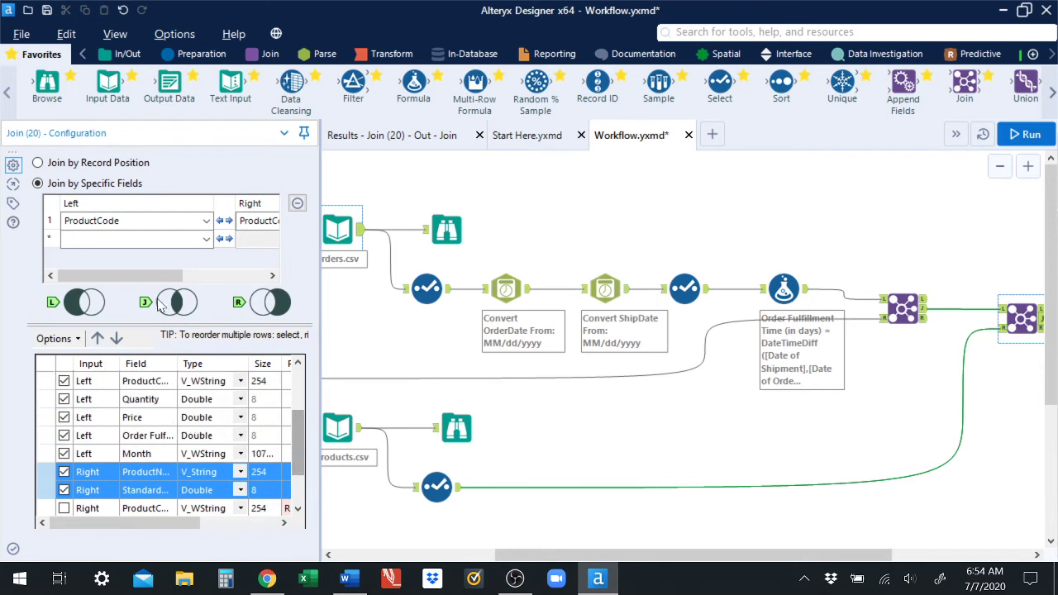
click(97, 339)
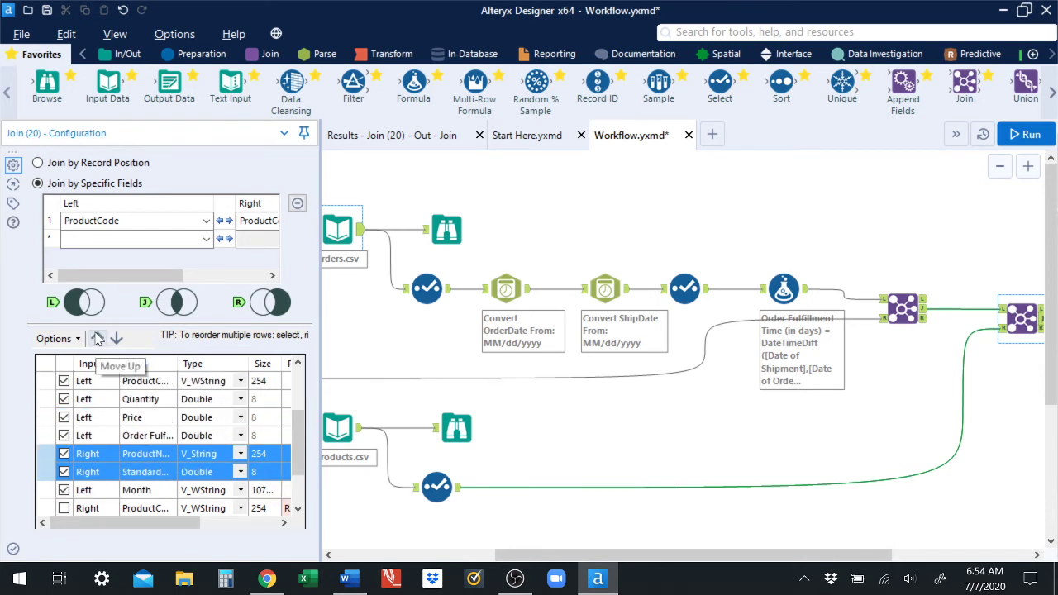
click(97, 338)
click(97, 338)
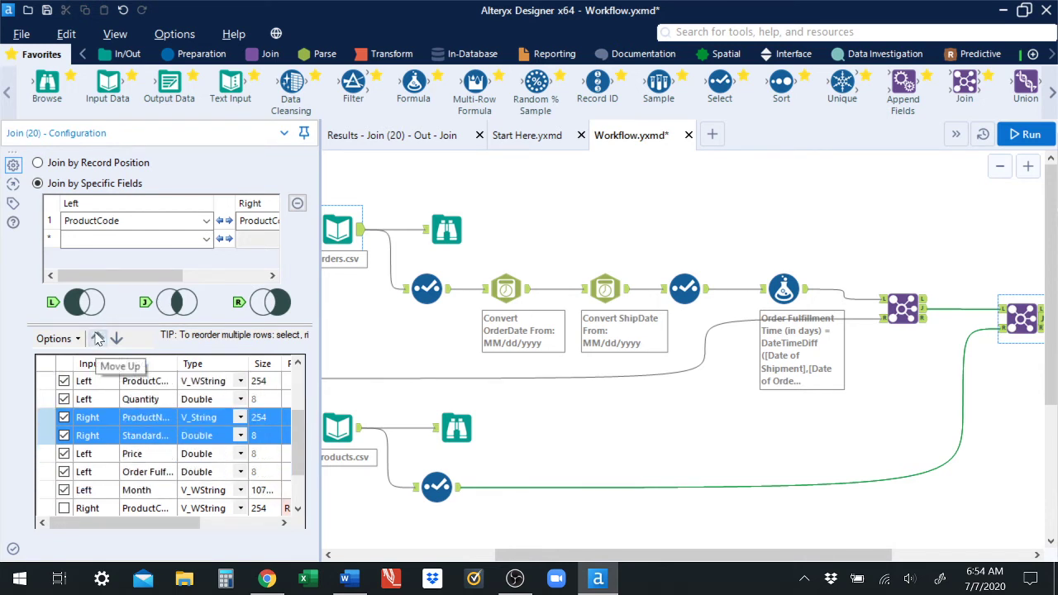
click(97, 339)
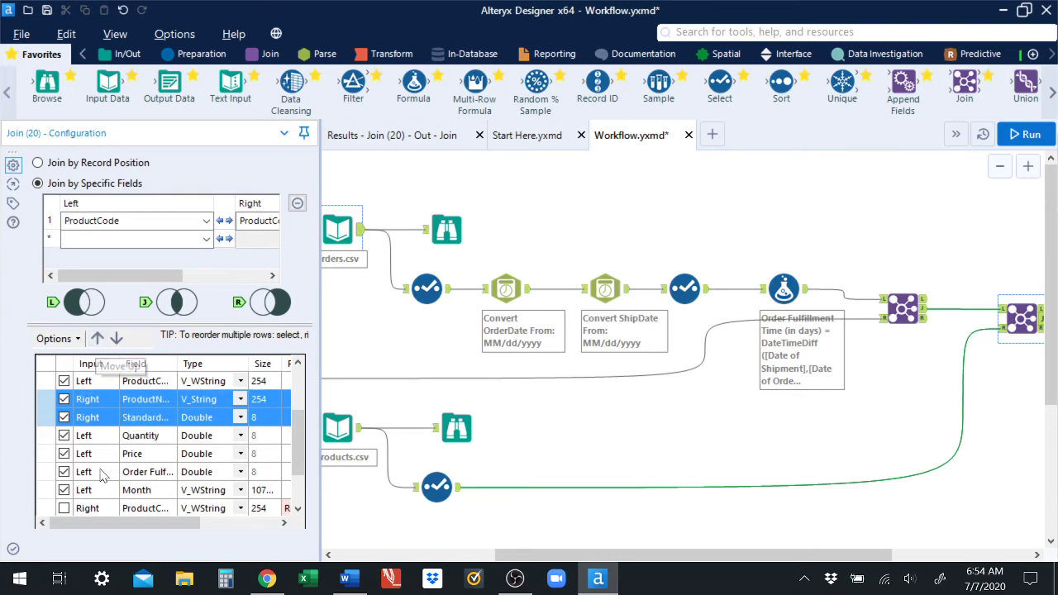
click(14, 548)
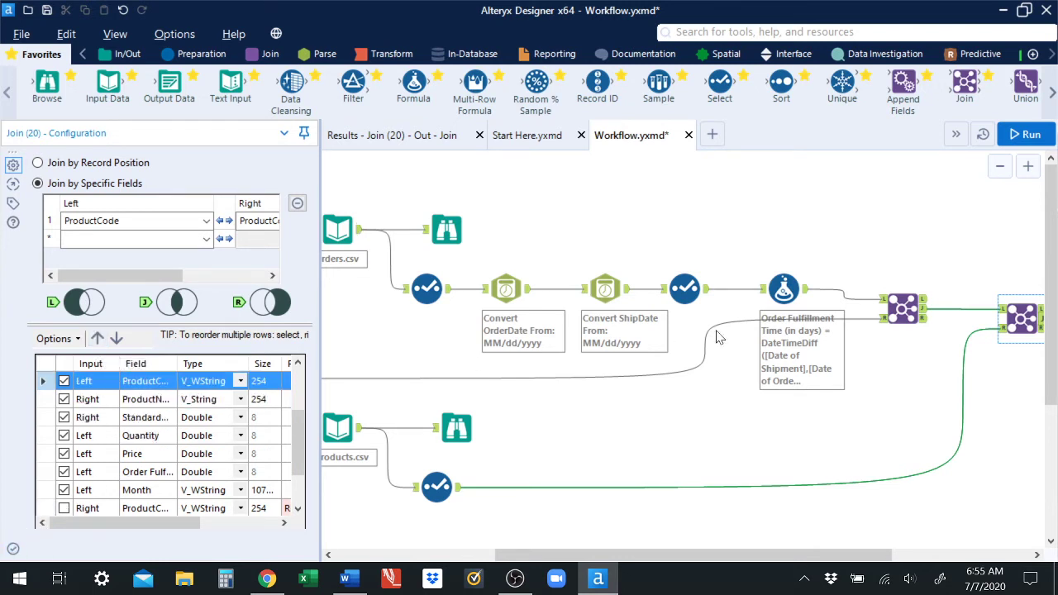
Step: Run the workflow, review the second Join tool's joined records and column order, and return to the canvas
click(1025, 136)
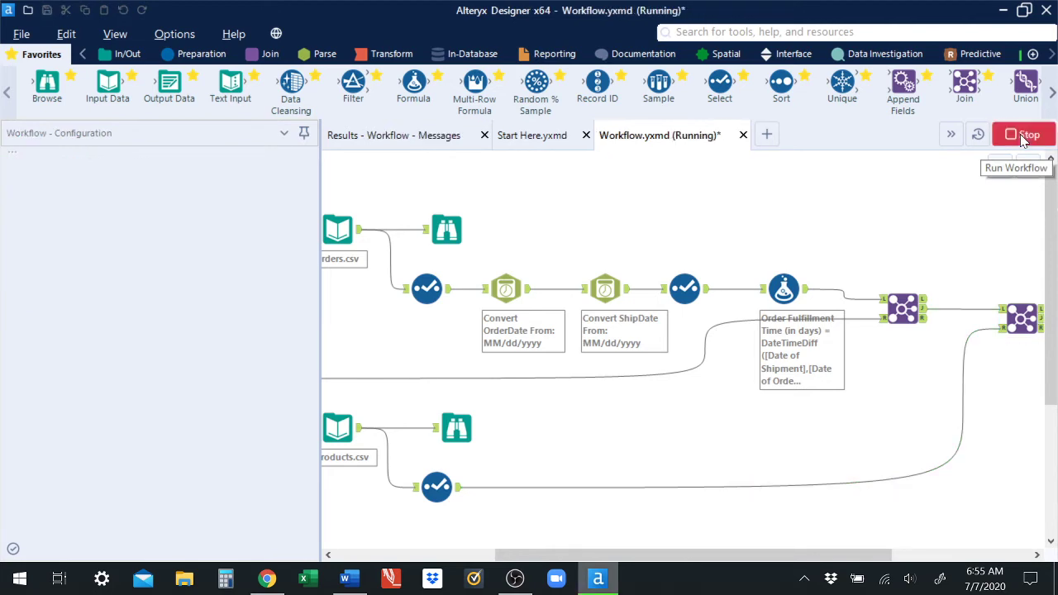
click(1041, 322)
click(446, 136)
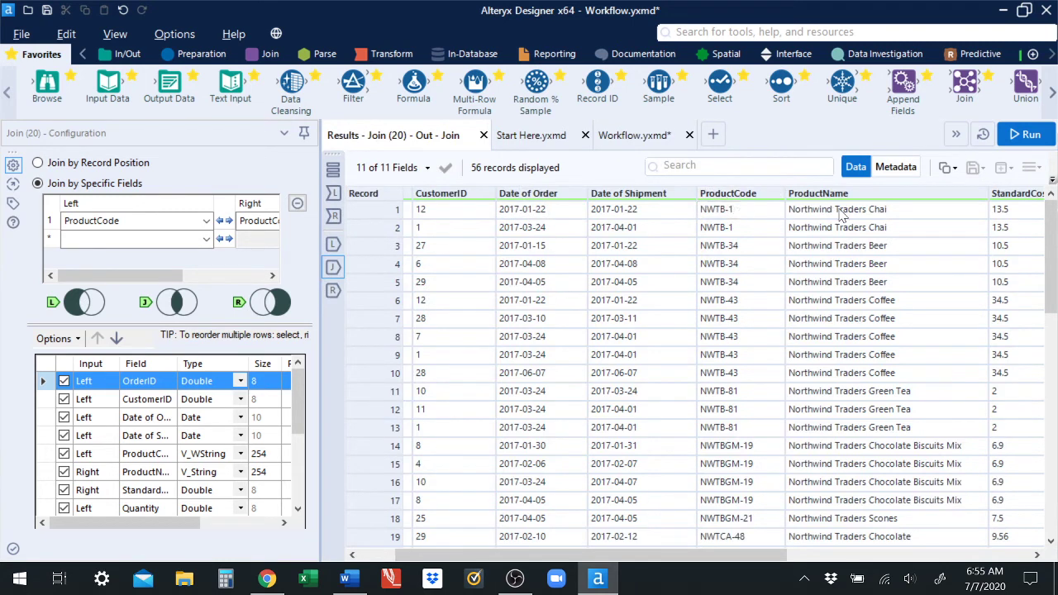
drag(751, 558, 844, 556)
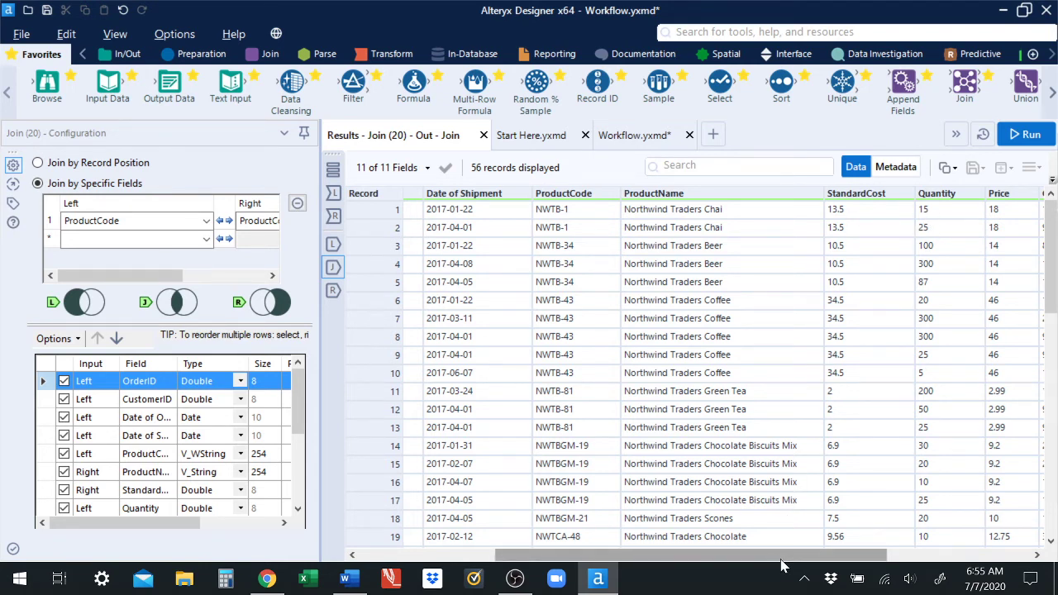
drag(780, 558, 837, 558)
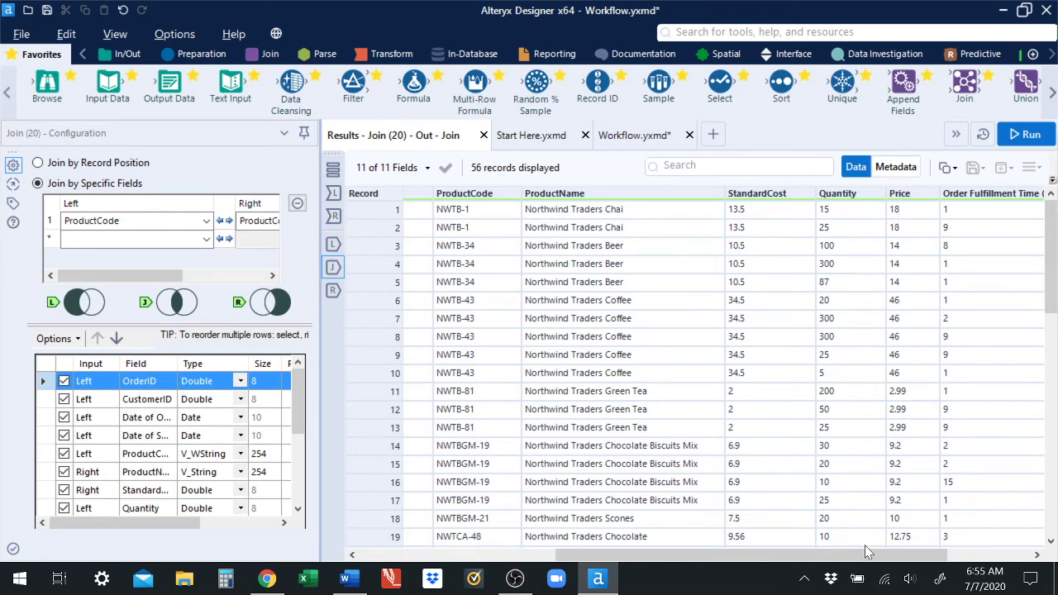
drag(867, 559, 665, 563)
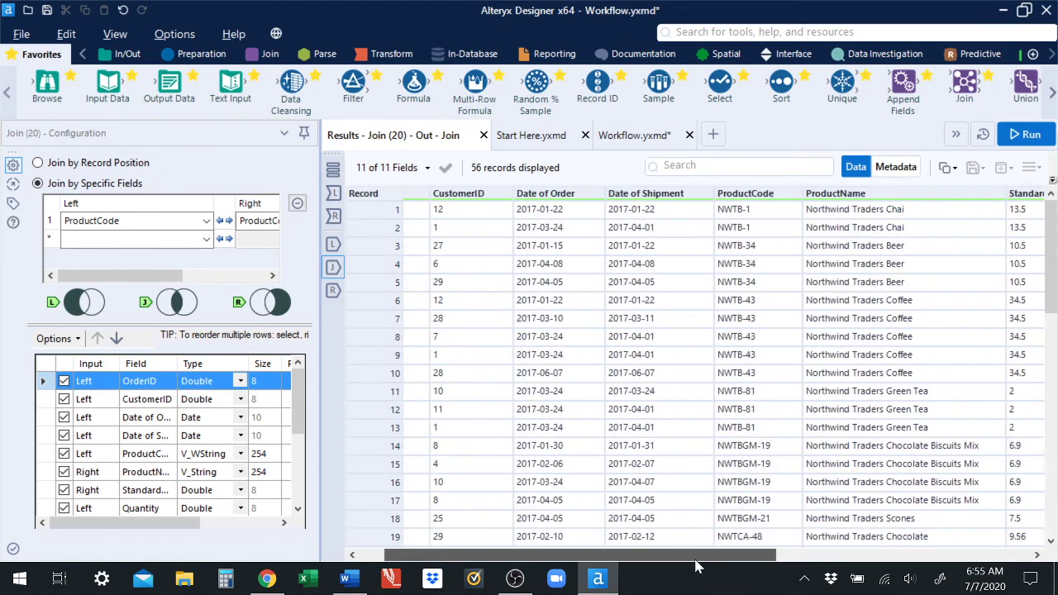
click(629, 138)
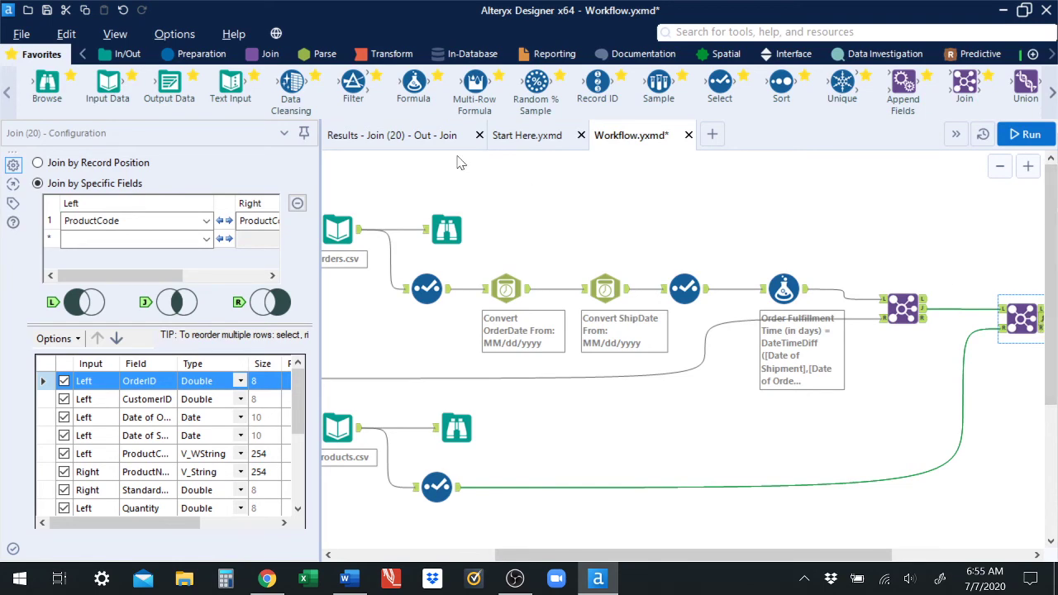
click(436, 137)
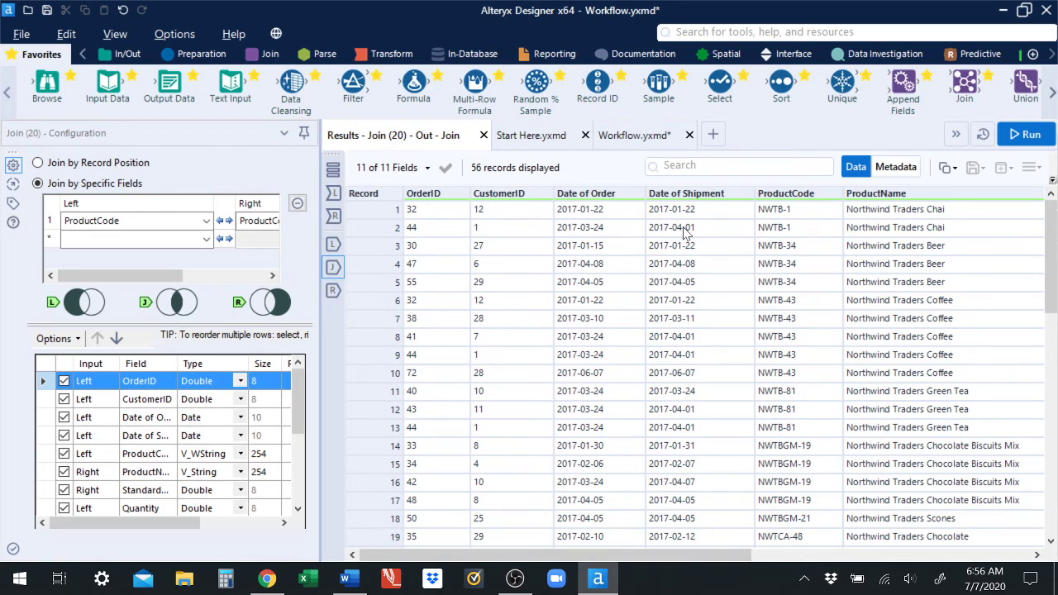
click(626, 137)
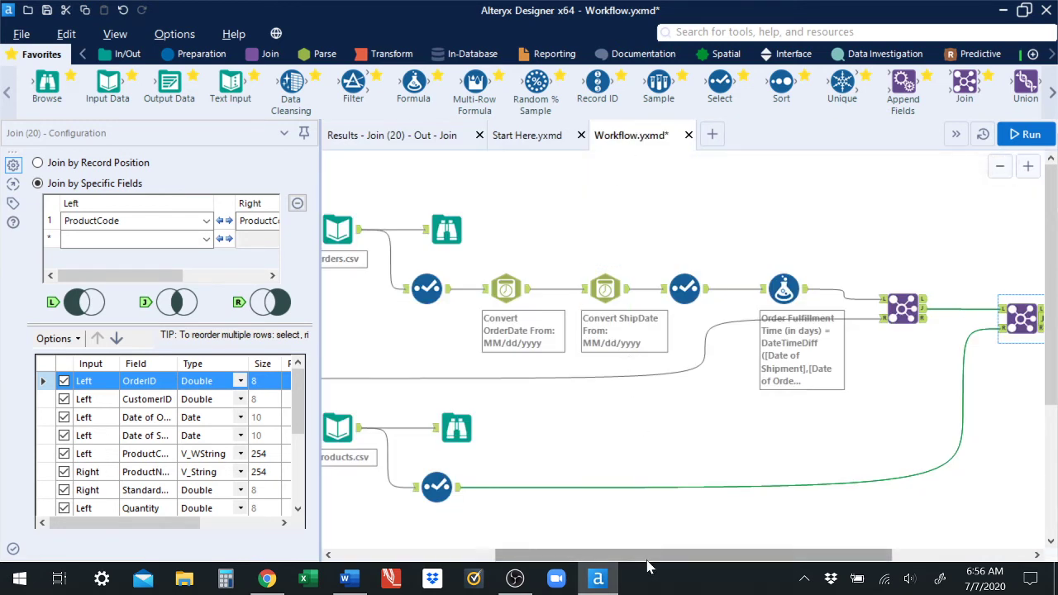
Step: Review all fields in the output of the Select tool following Customers.csv, and return to the canvas
drag(647, 558, 488, 555)
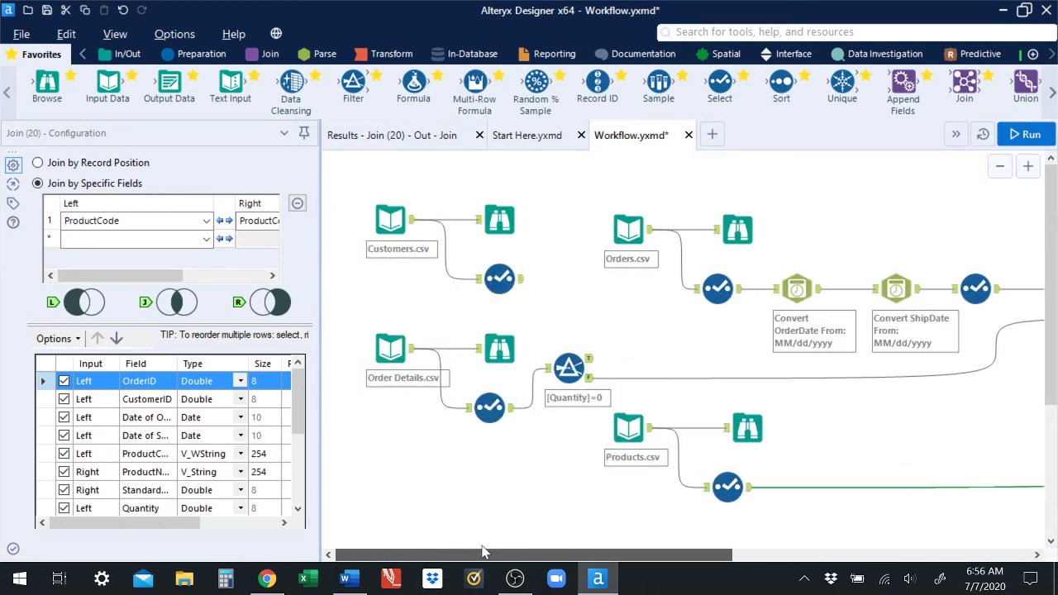
click(522, 282)
click(441, 141)
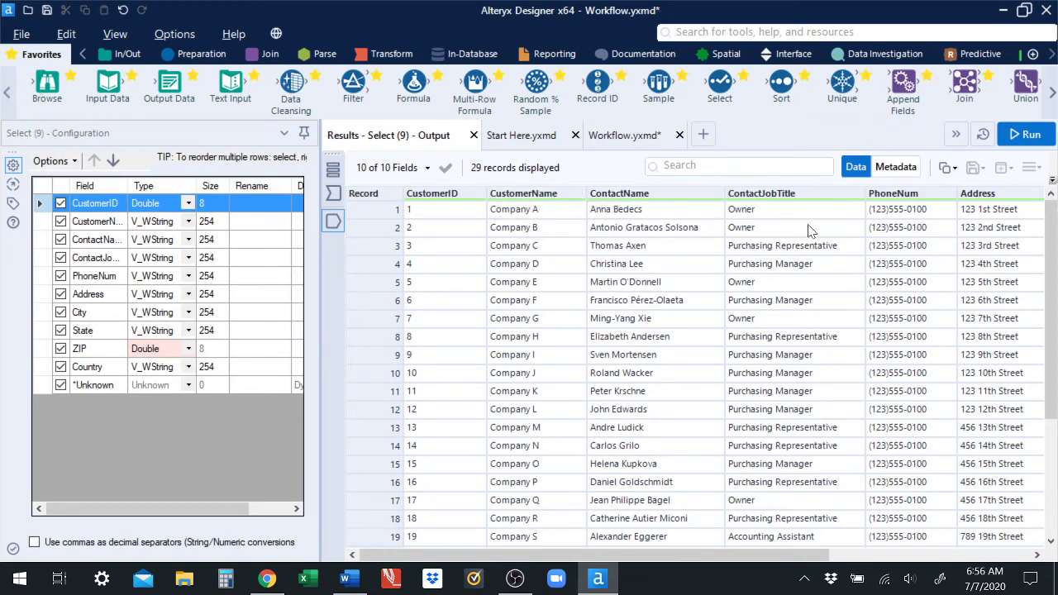
drag(738, 555, 837, 567)
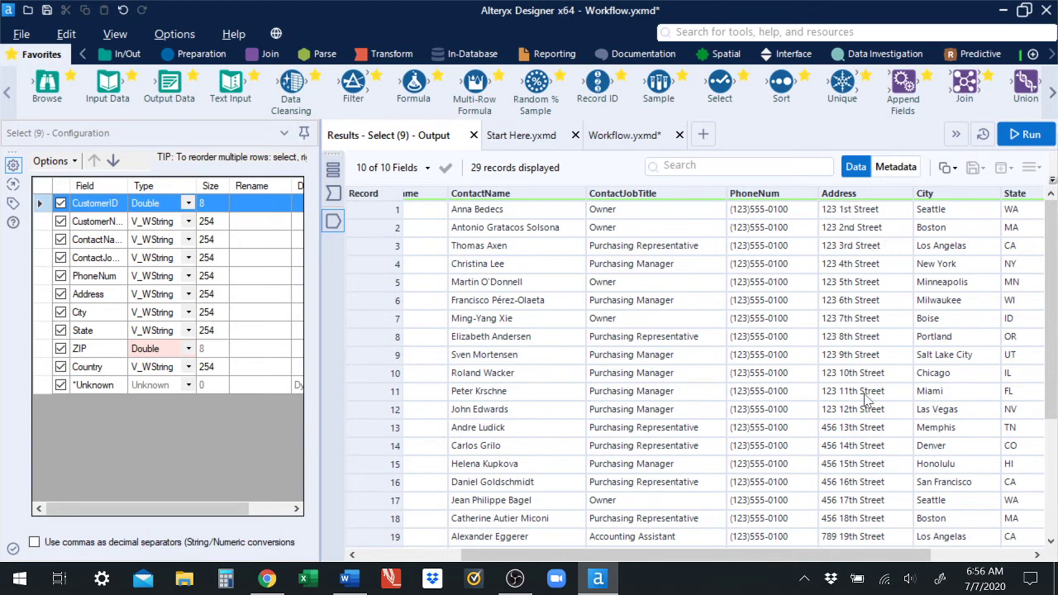
drag(890, 559, 959, 523)
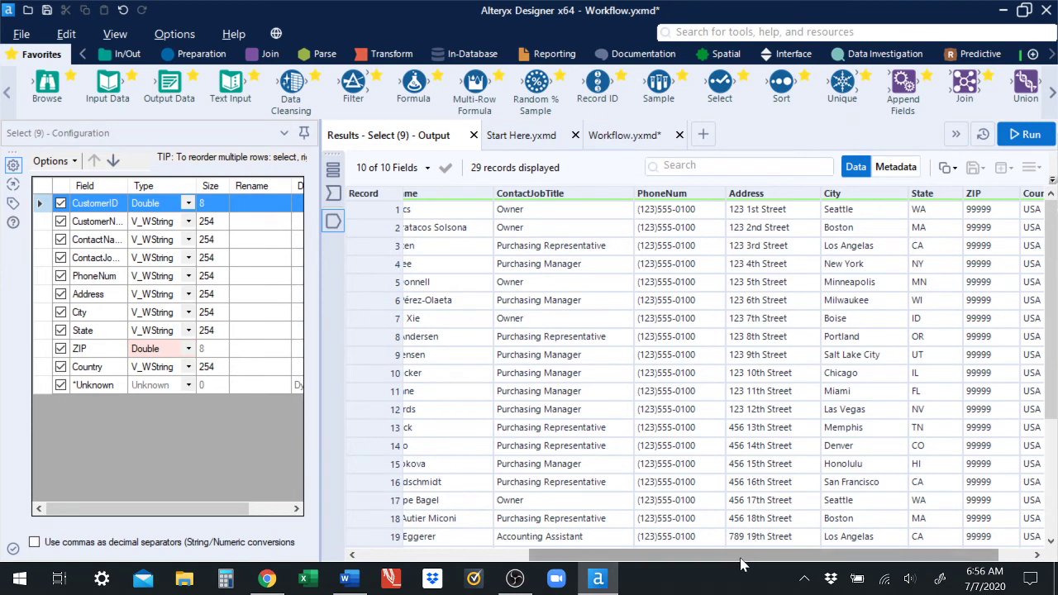
drag(741, 563, 601, 570)
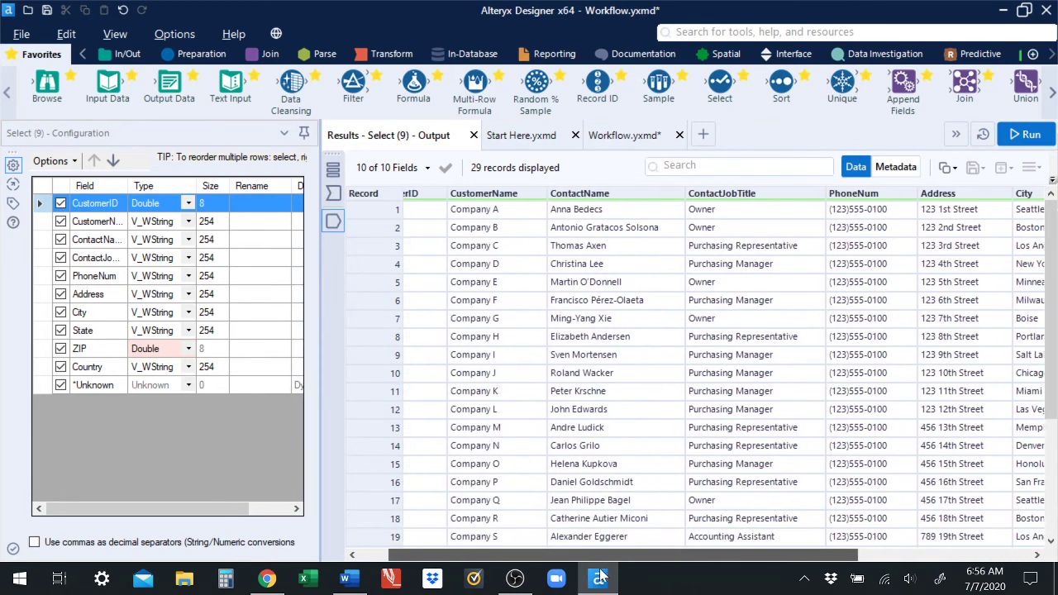
click(614, 139)
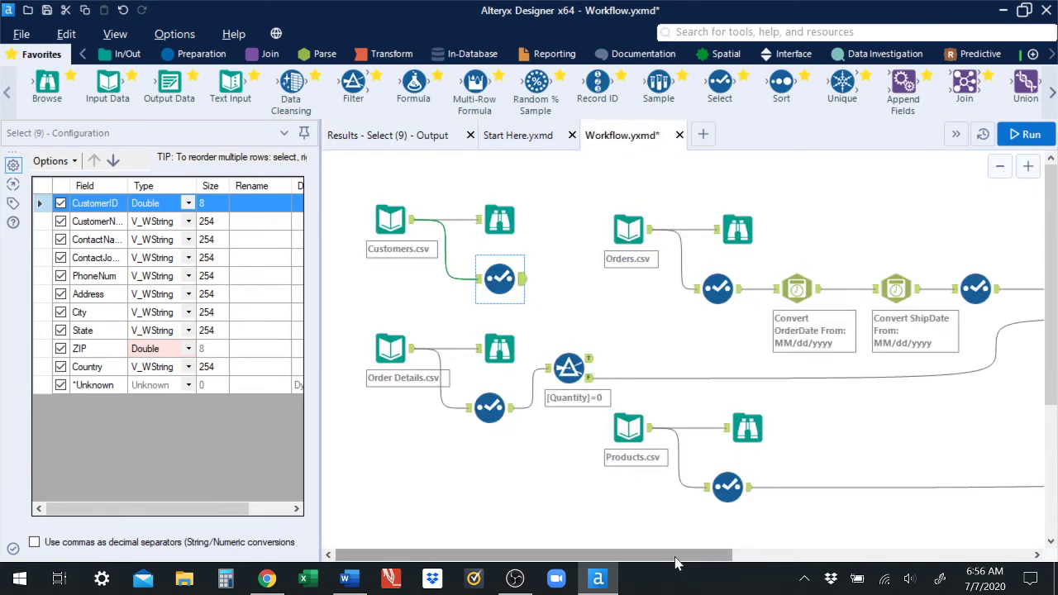
Step: Add a third Join tool fed by the second Join's joined output, and connect the Customers Select output to its right input
drag(674, 562, 817, 562)
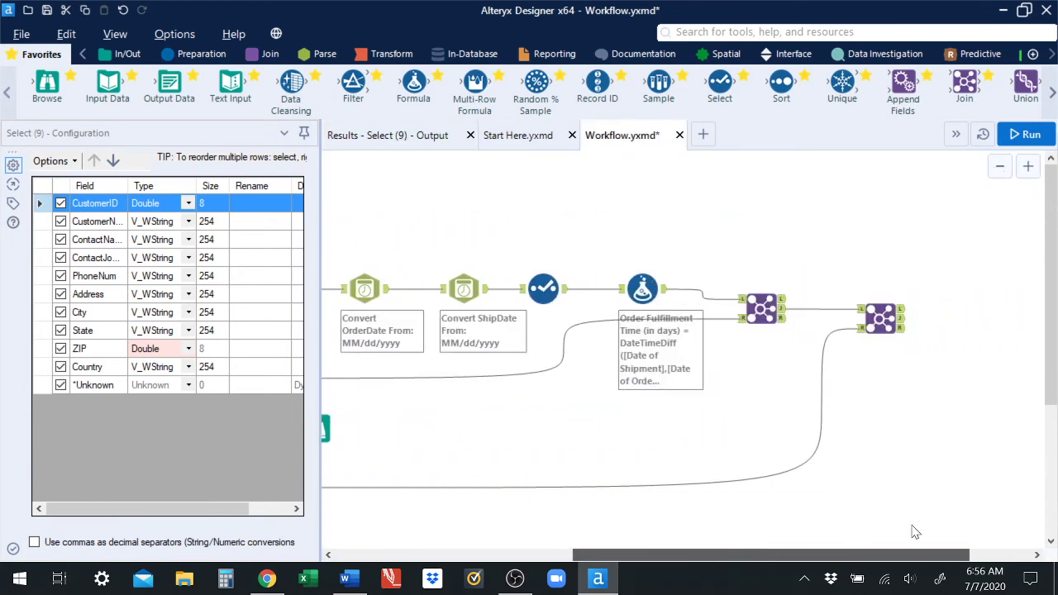
drag(963, 82, 1006, 331)
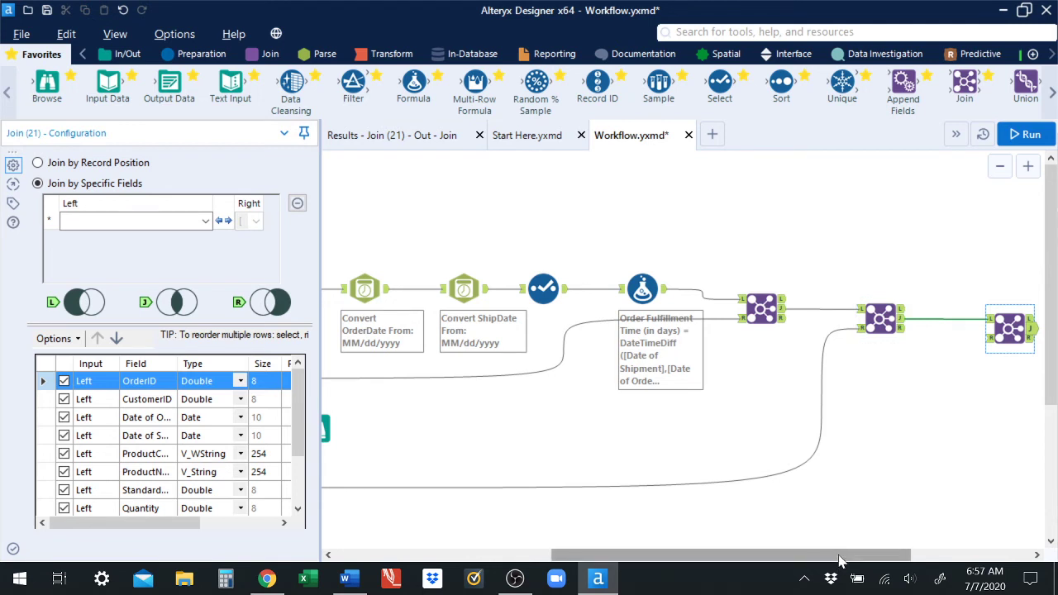
drag(839, 561, 645, 562)
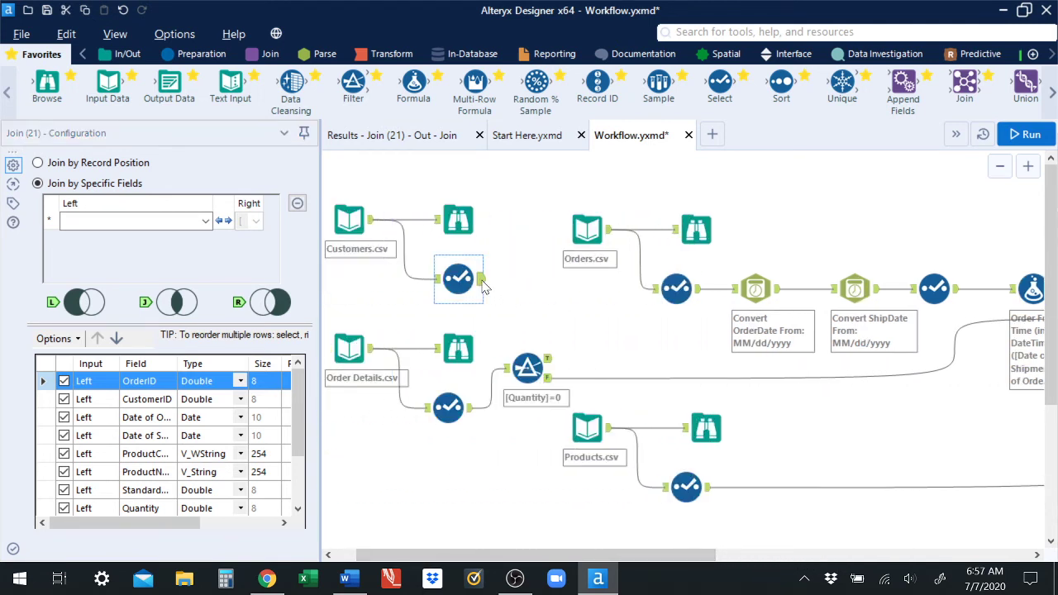
drag(481, 281, 796, 363)
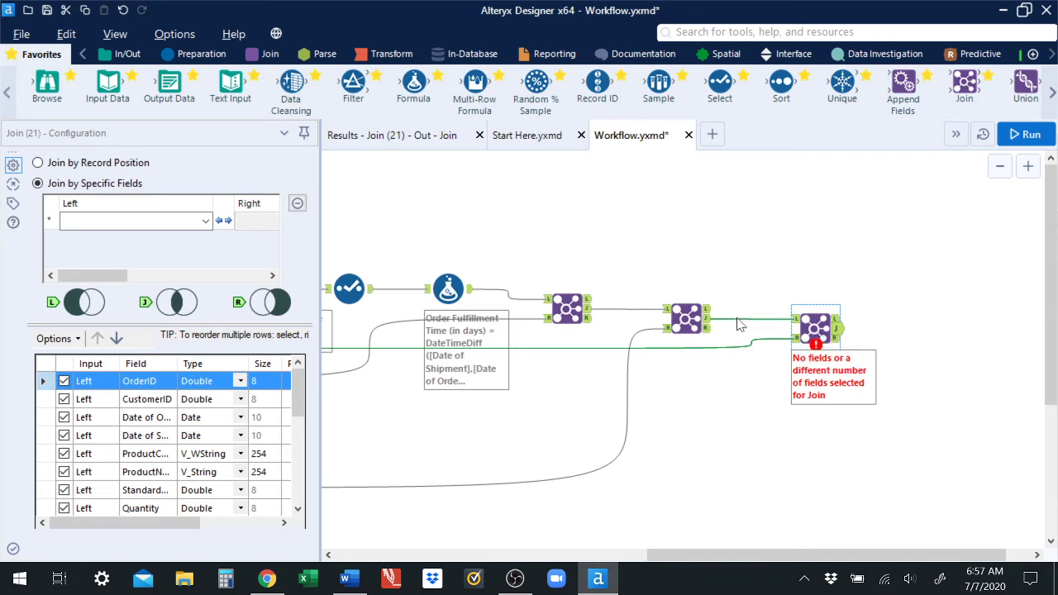
Step: Compare the second Join tool's joined output with the Customers Select output to identify their common field
click(685, 318)
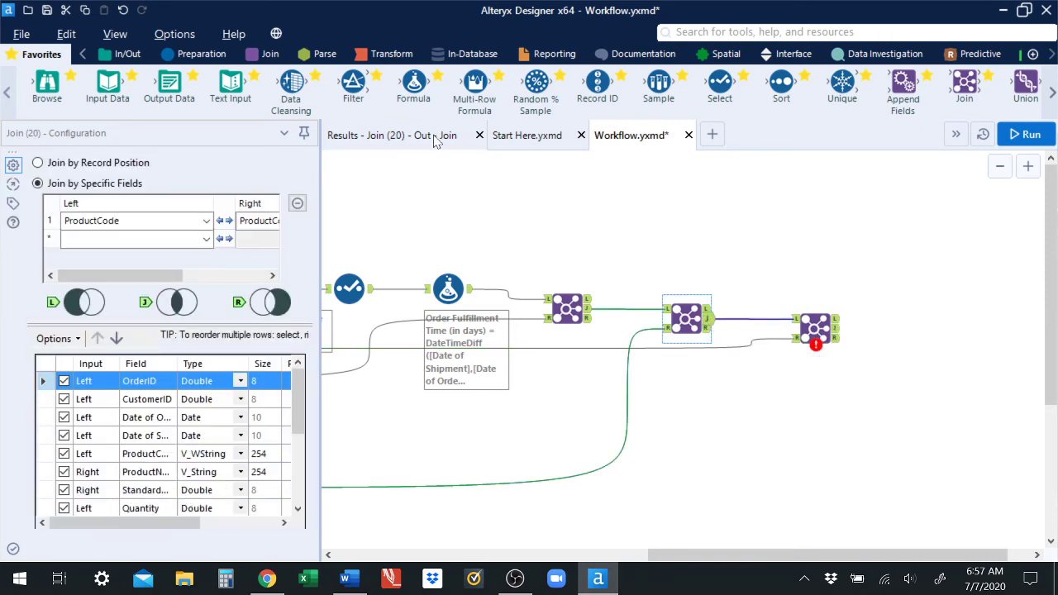
click(436, 136)
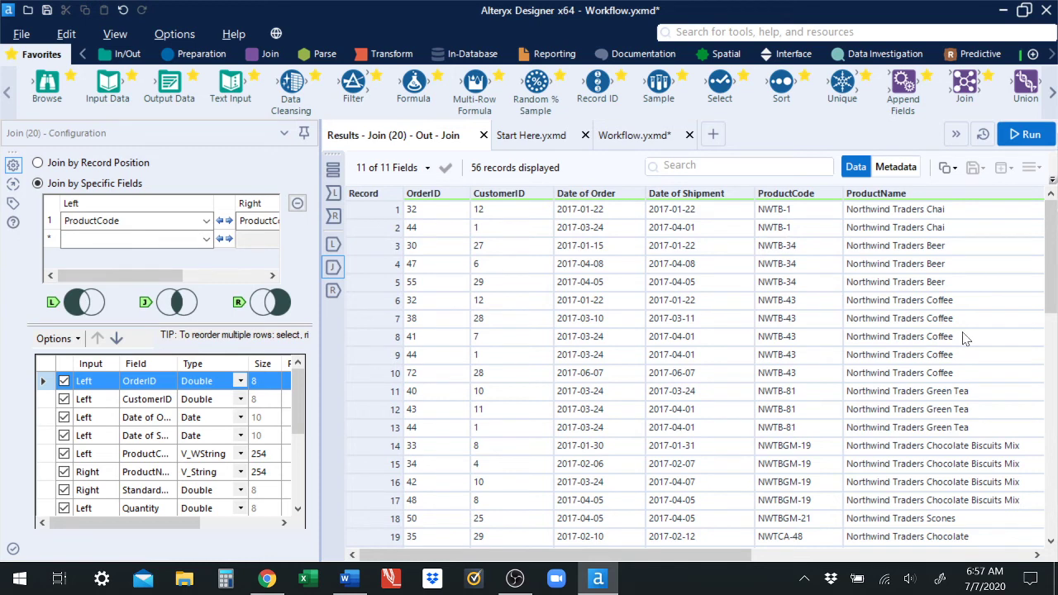
click(634, 141)
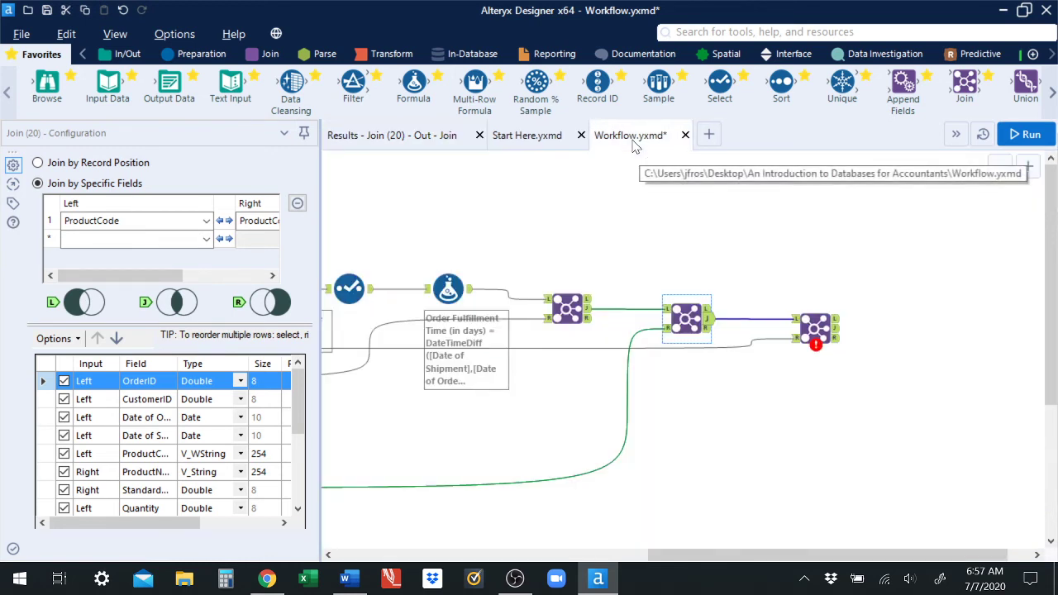
drag(695, 553, 375, 552)
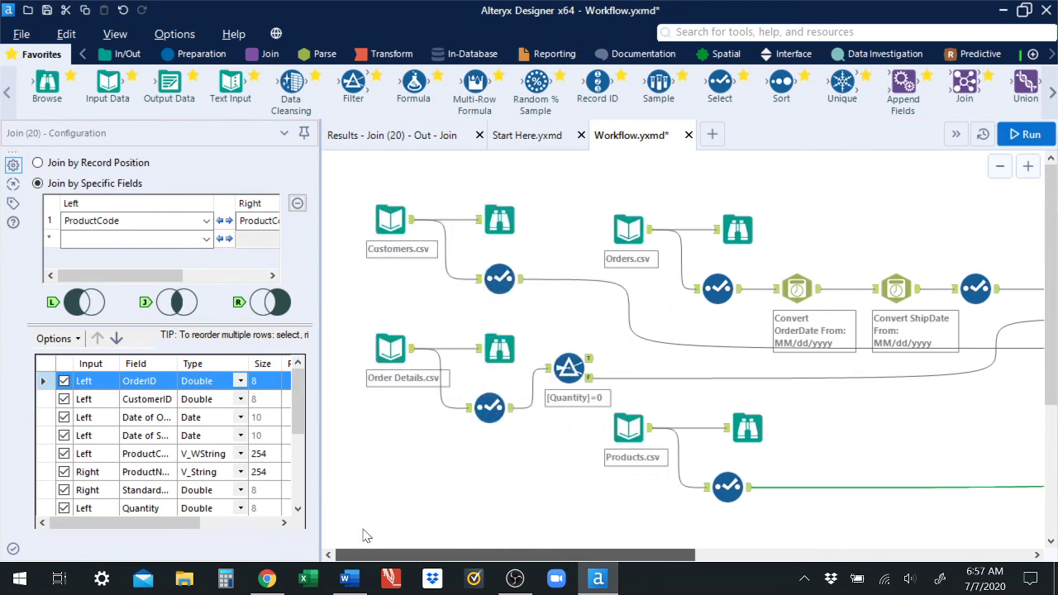
click(521, 283)
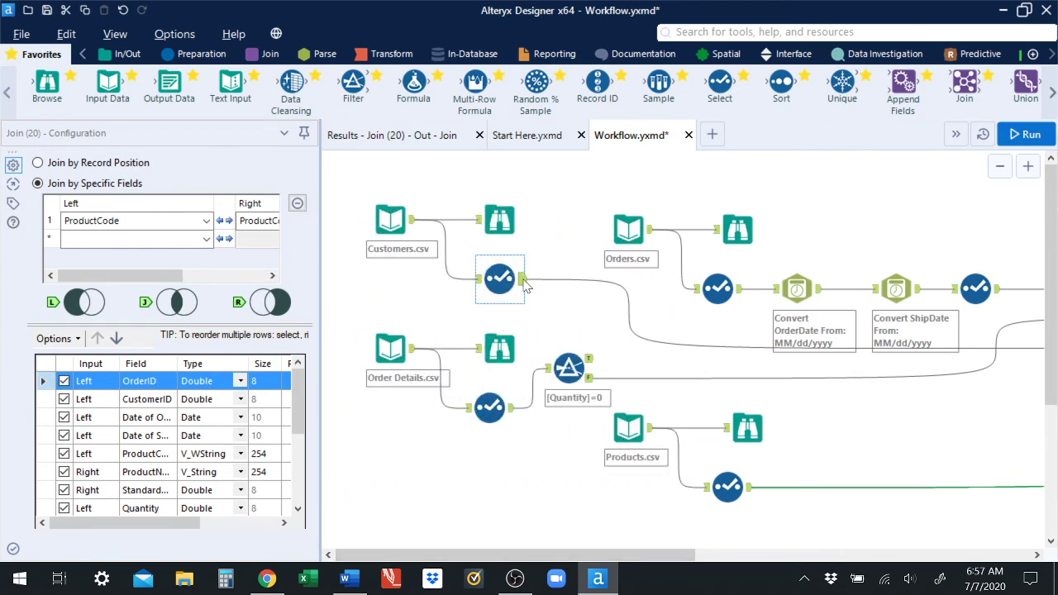
click(412, 147)
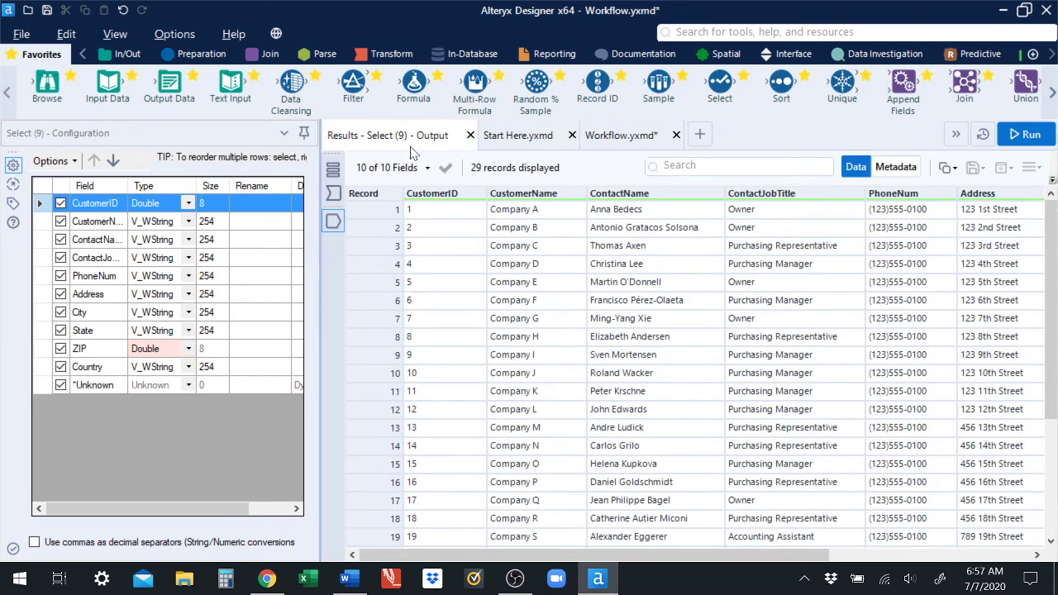
click(624, 137)
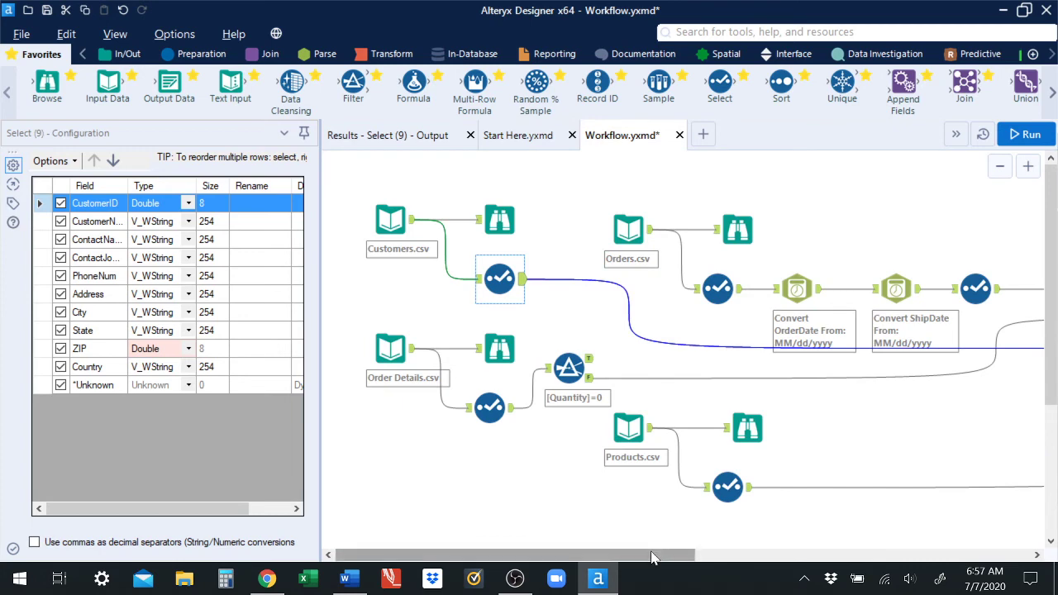
Step: Configure the third Join tool to join its two inputs on the CustomerID field
drag(651, 558, 954, 529)
click(836, 343)
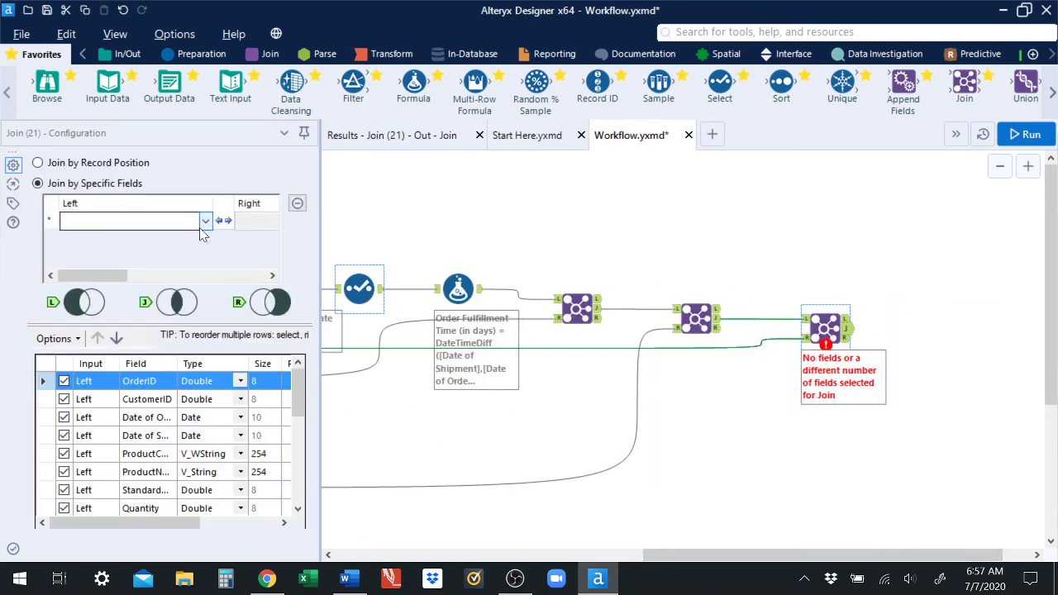
click(205, 220)
click(149, 250)
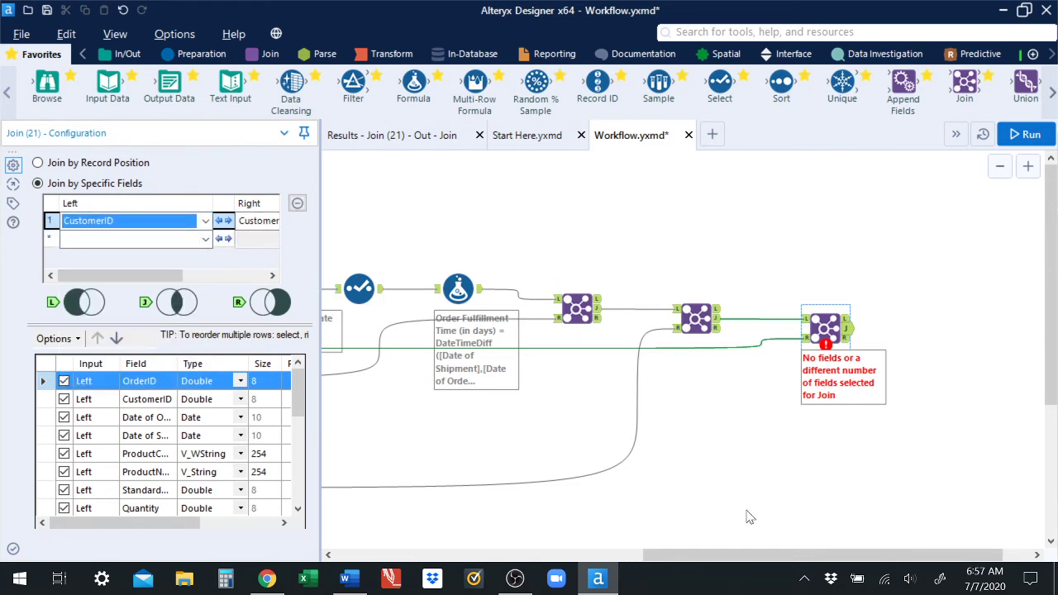
drag(740, 559, 706, 564)
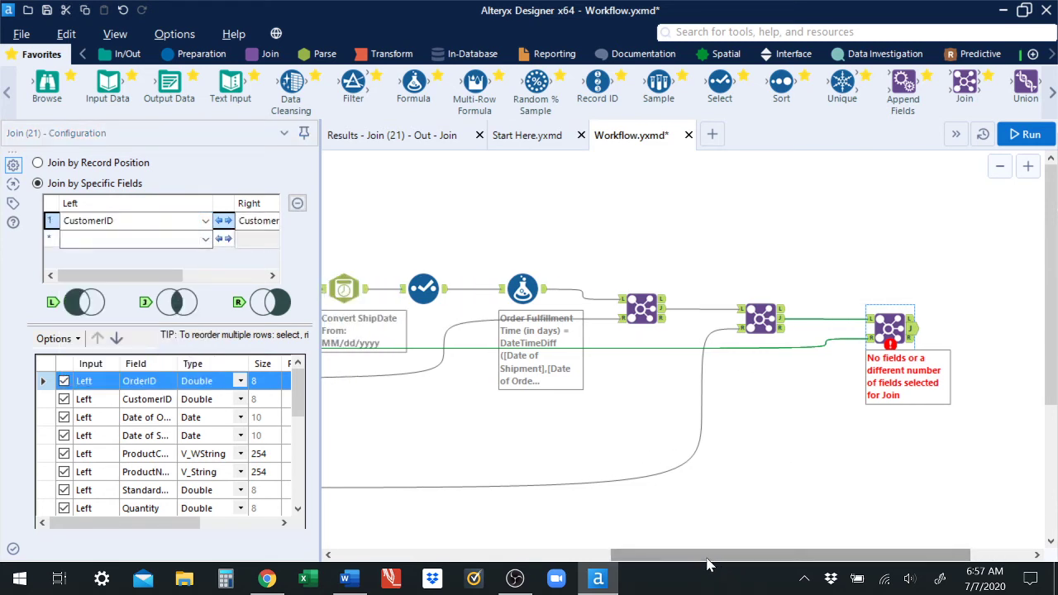
Step: Widen the Field column in the third Join's field list and exclude the right input's duplicate CustomerID field, keeping PhoneNum included
click(301, 393)
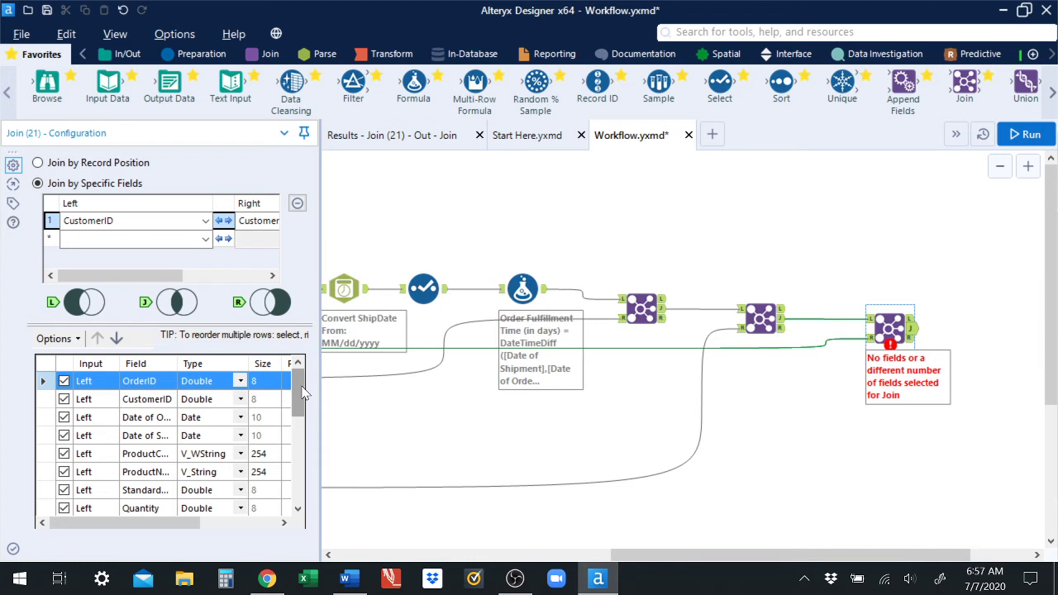
drag(302, 393, 302, 402)
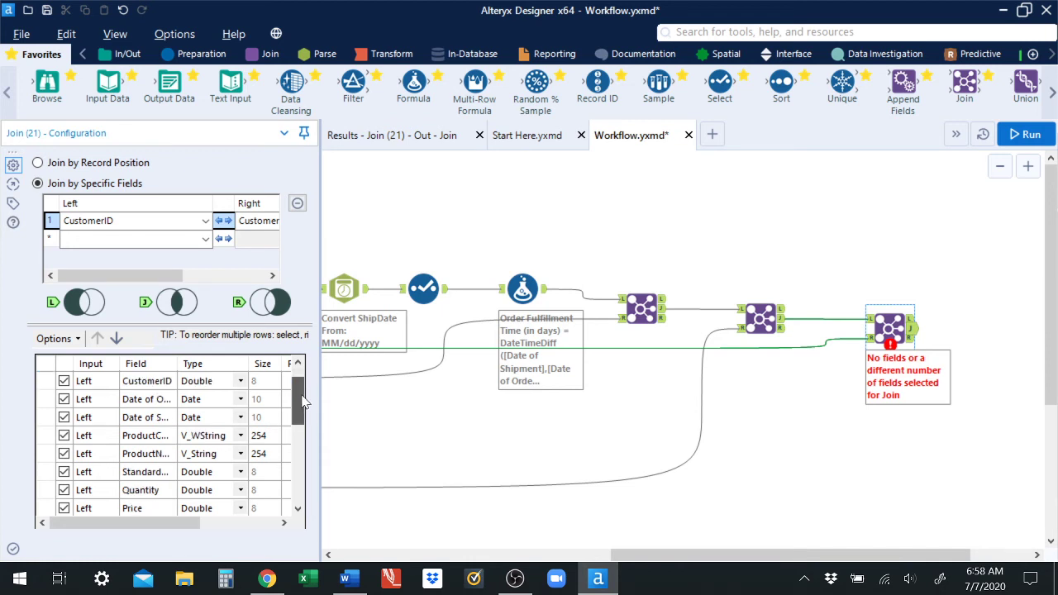
drag(302, 401, 303, 411)
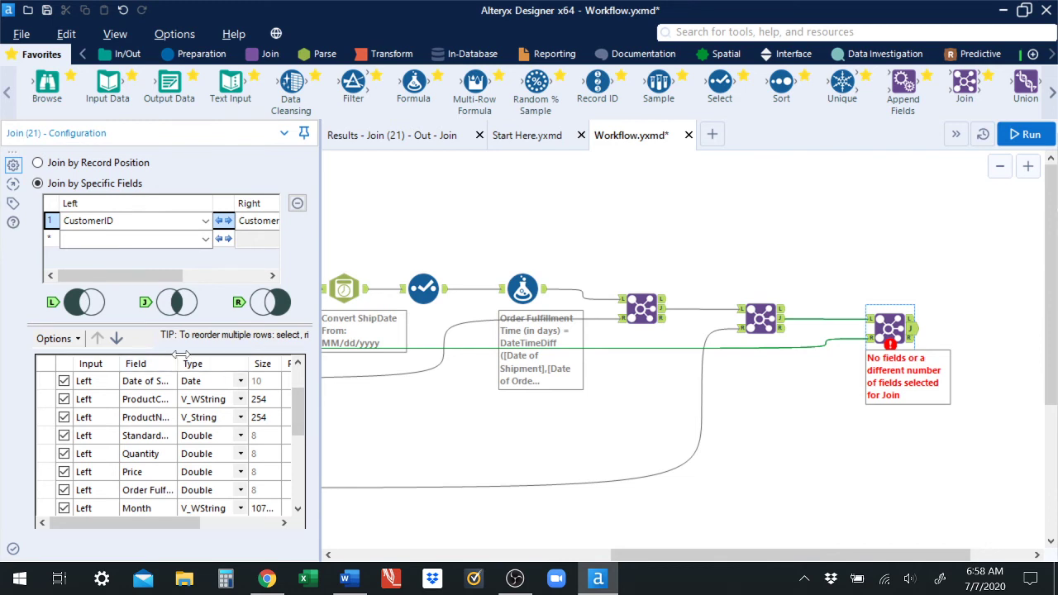
drag(180, 354, 248, 361)
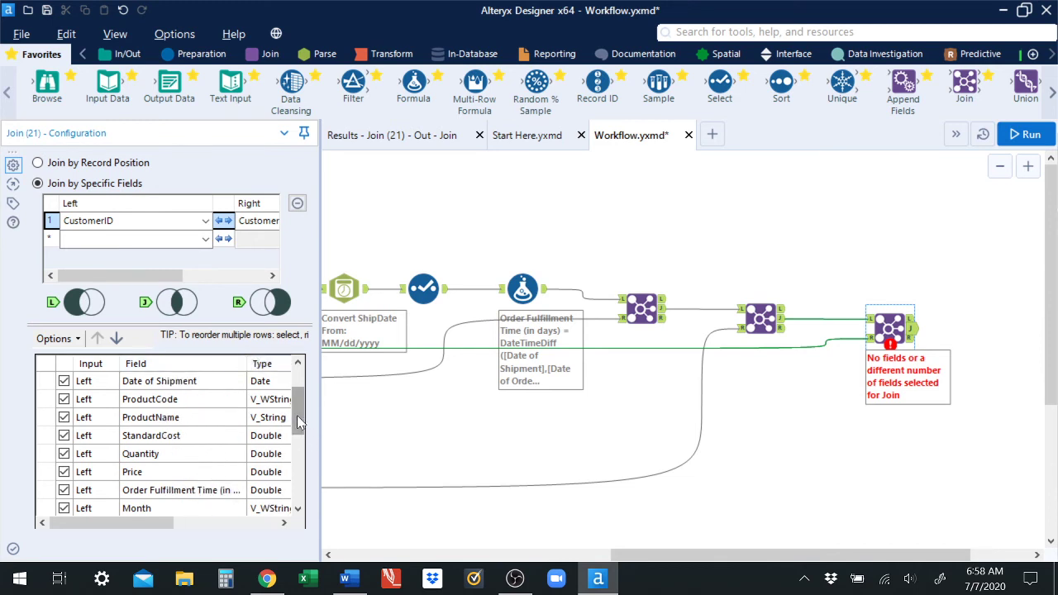
drag(299, 421, 299, 461)
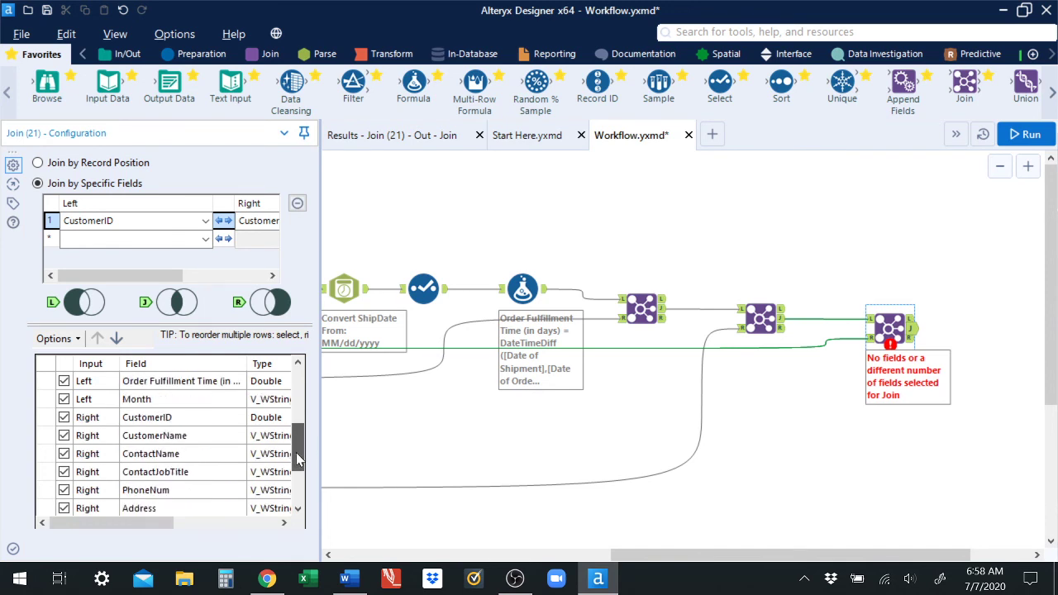
click(64, 417)
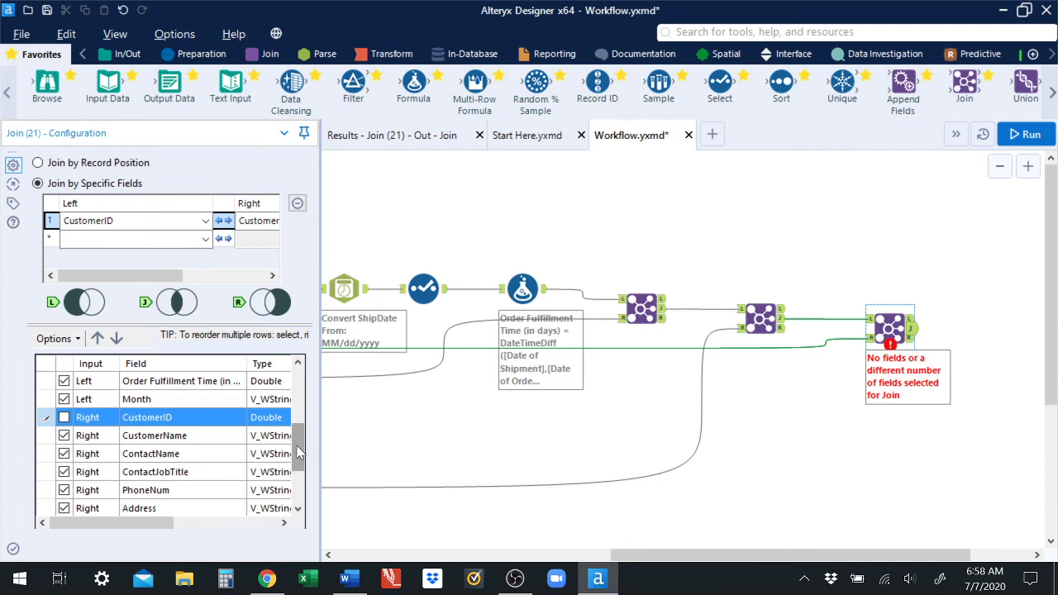
drag(298, 452, 297, 465)
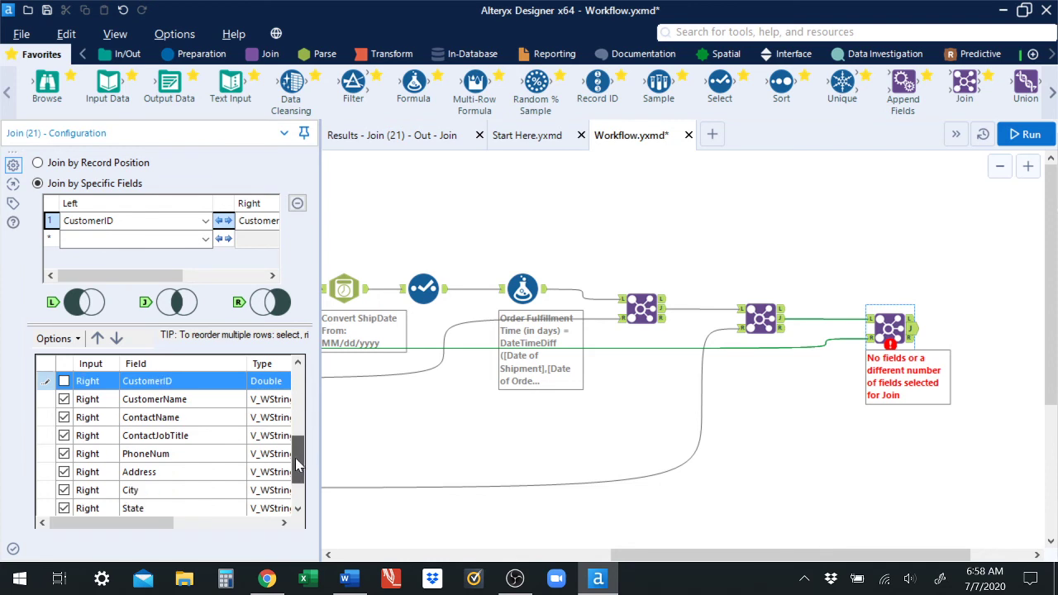
click(65, 456)
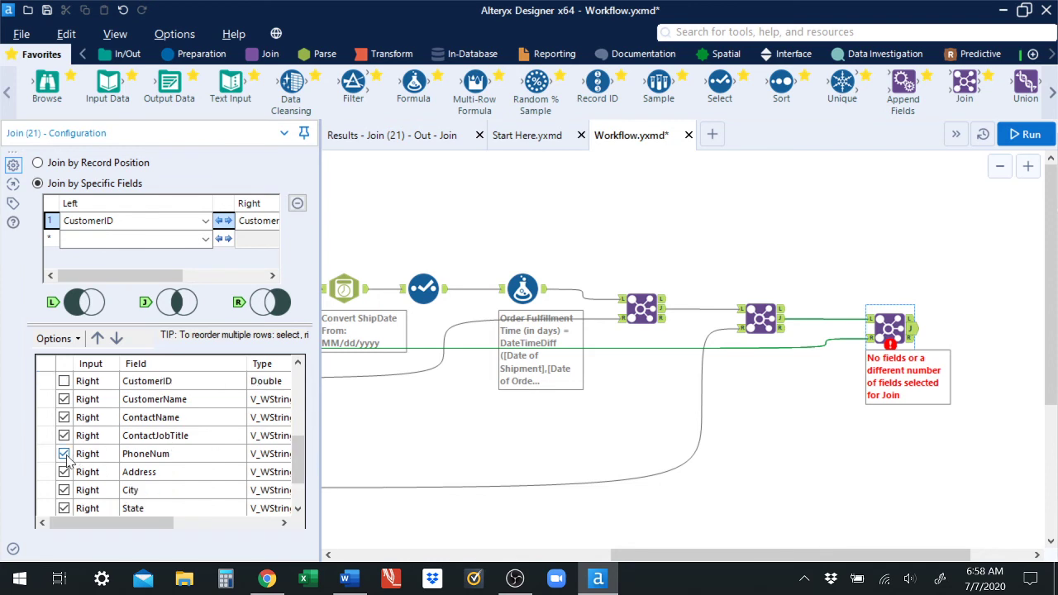
click(65, 455)
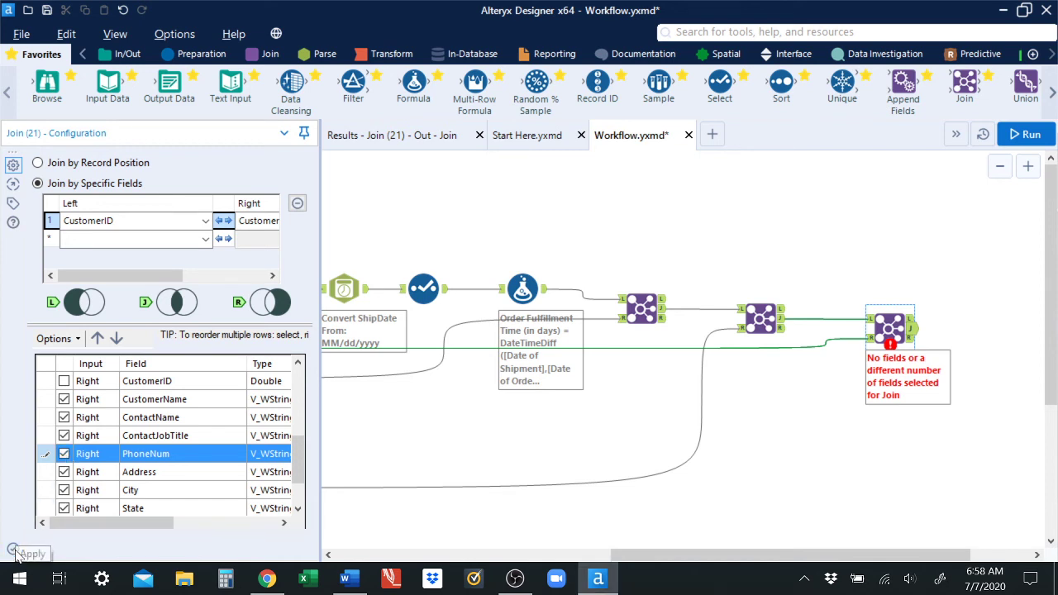
Step: Run the workflow and open the results of the third Join tool's joined output
click(1029, 135)
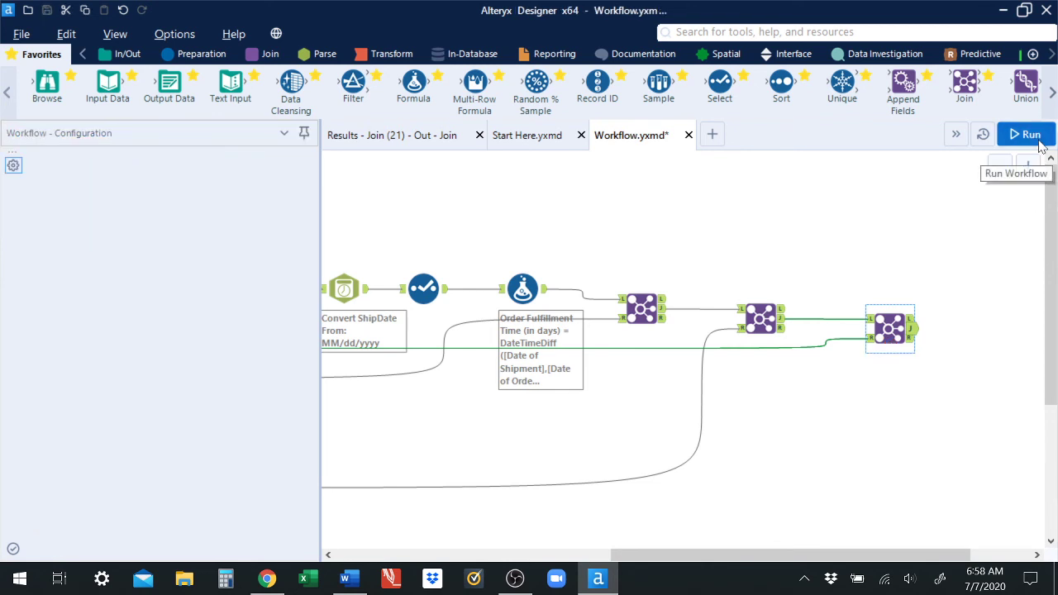
click(890, 329)
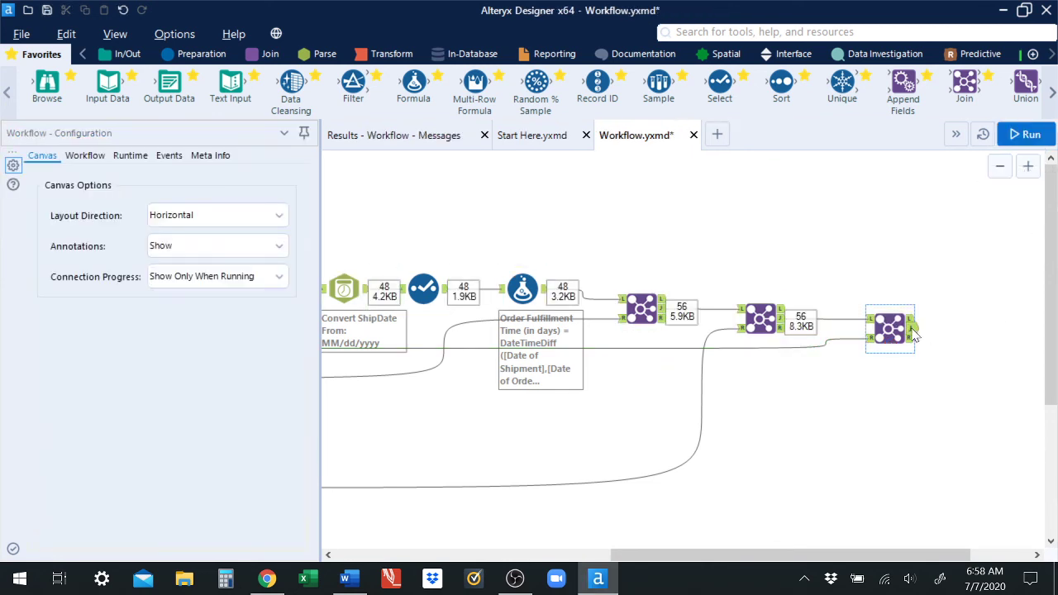
click(449, 135)
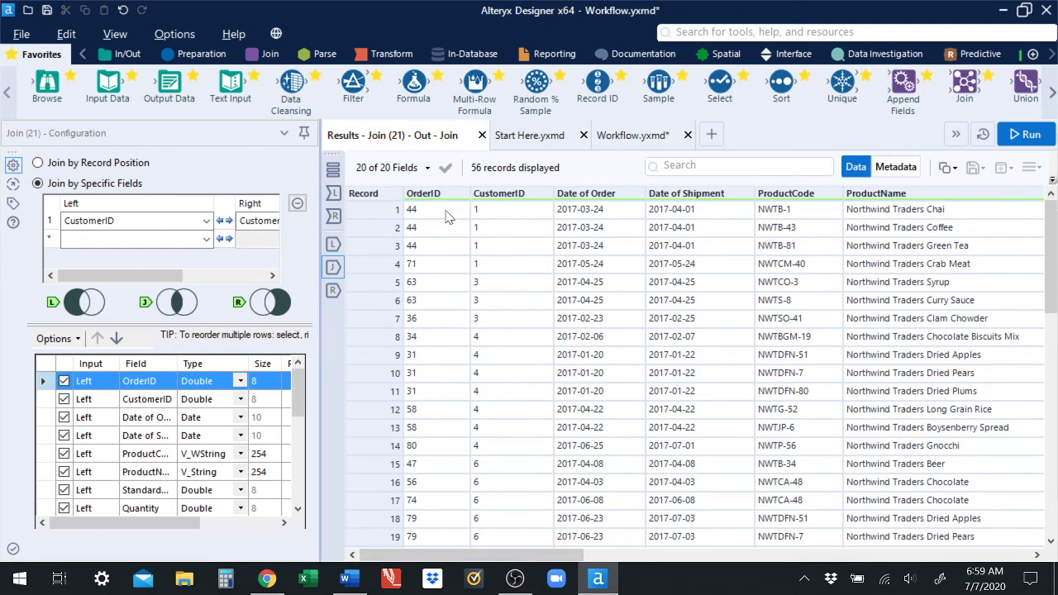
Step: Review the third Join's joined records across all columns from OrderID to Country, and return to the workflow canvas
mouse_move(455, 208)
drag(571, 562, 717, 559)
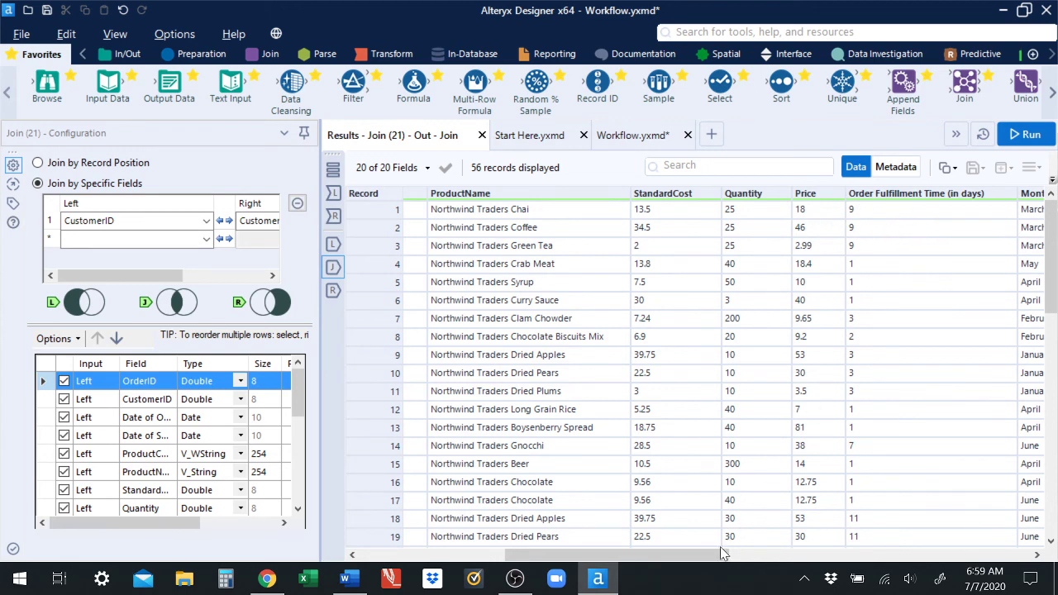
drag(722, 552, 818, 552)
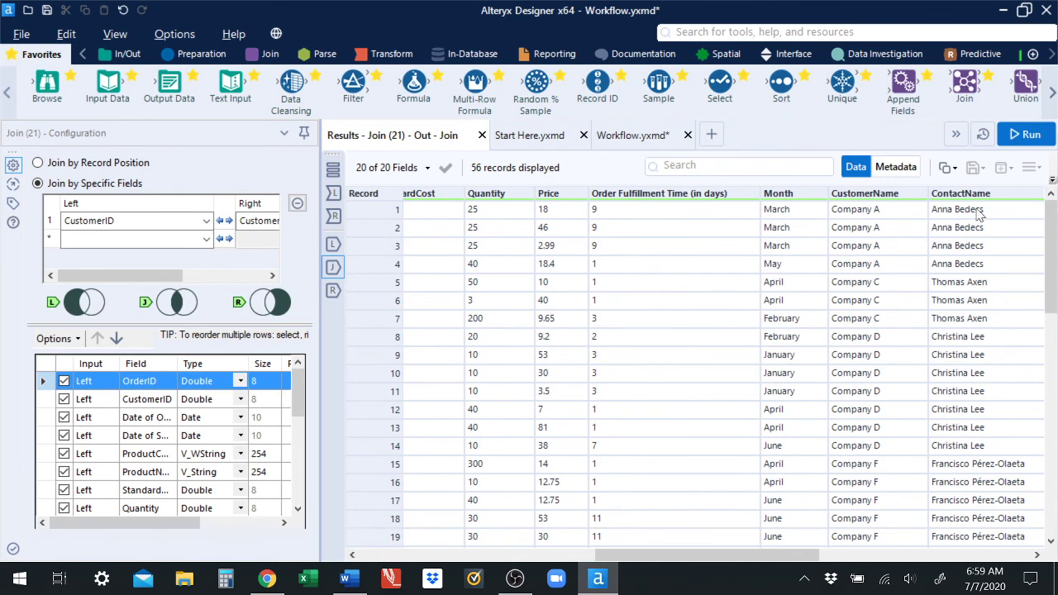
drag(733, 561, 808, 562)
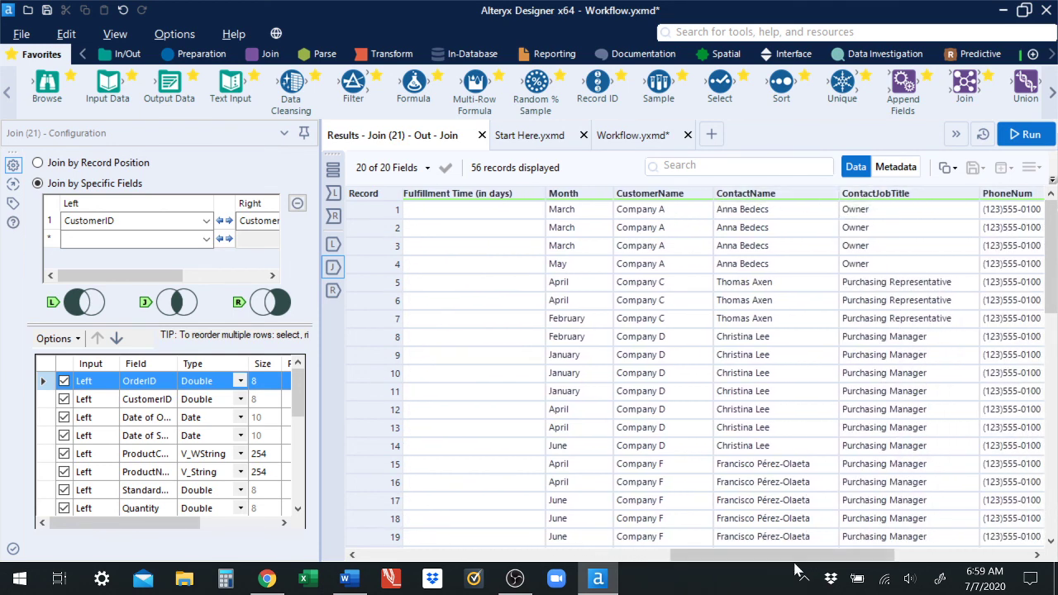
drag(797, 556, 893, 538)
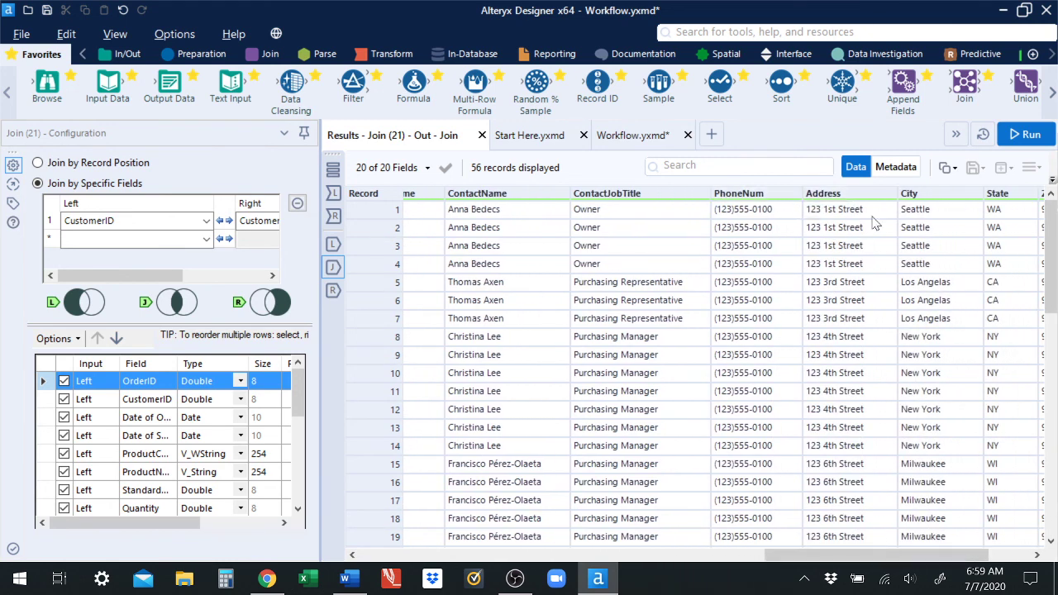
drag(901, 558, 948, 552)
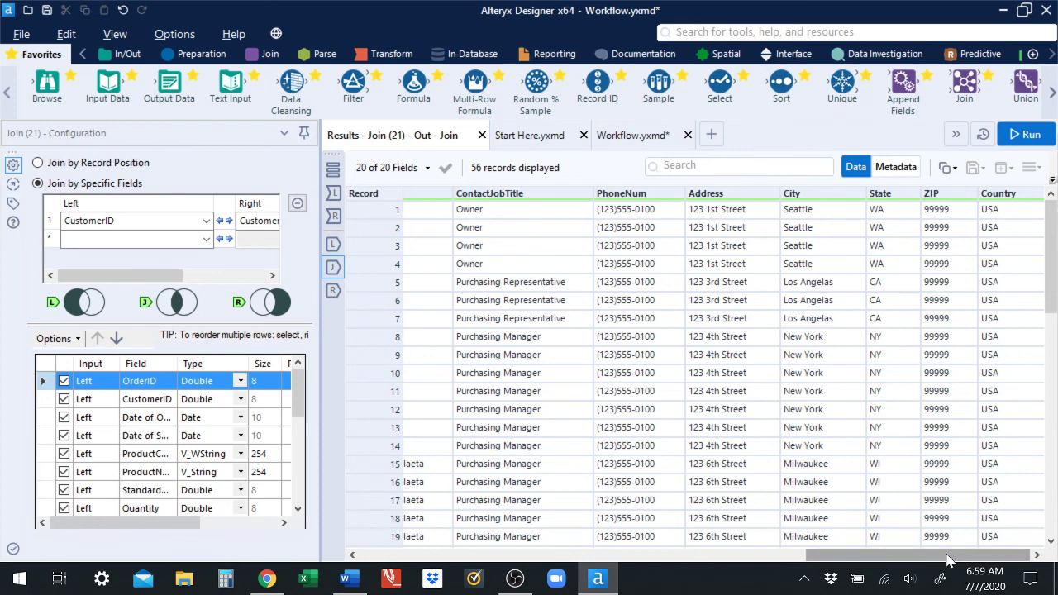
drag(948, 560, 502, 557)
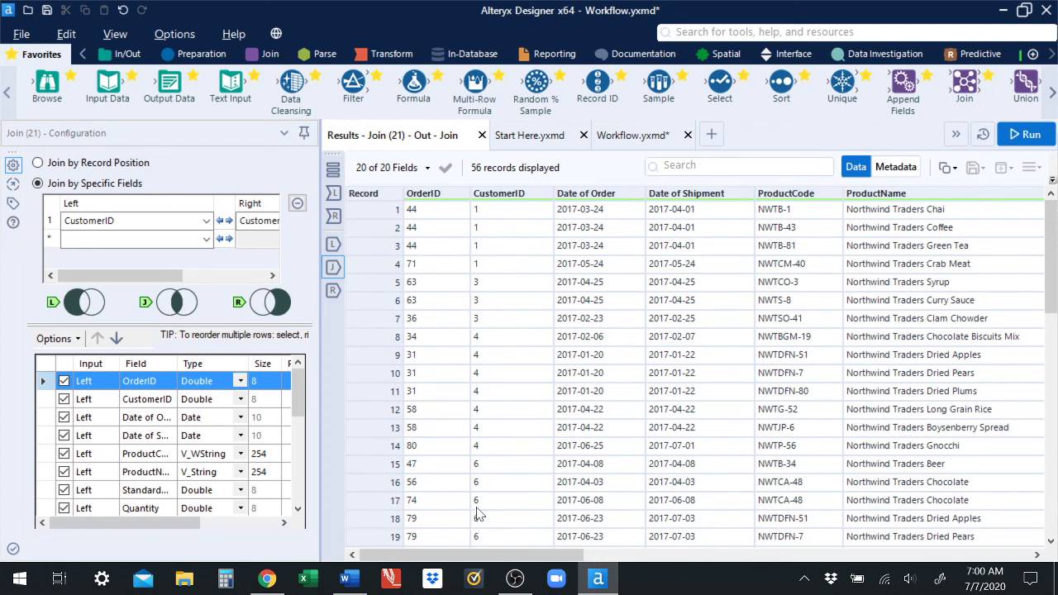
click(628, 140)
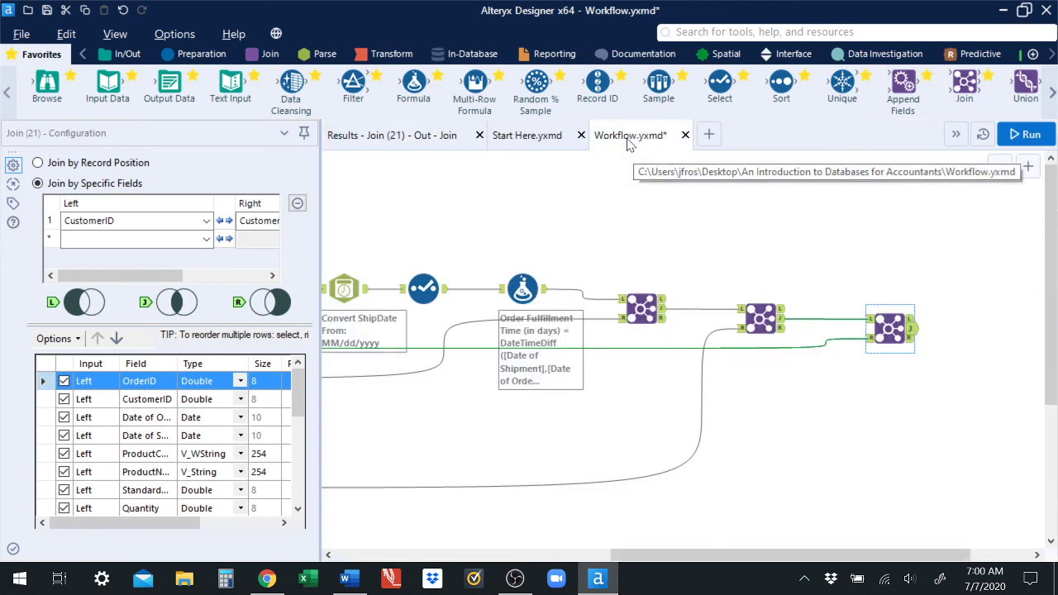
Step: Switch to the Databases case document in Word, review its list of questions, and return to Alteryx Designer
click(357, 576)
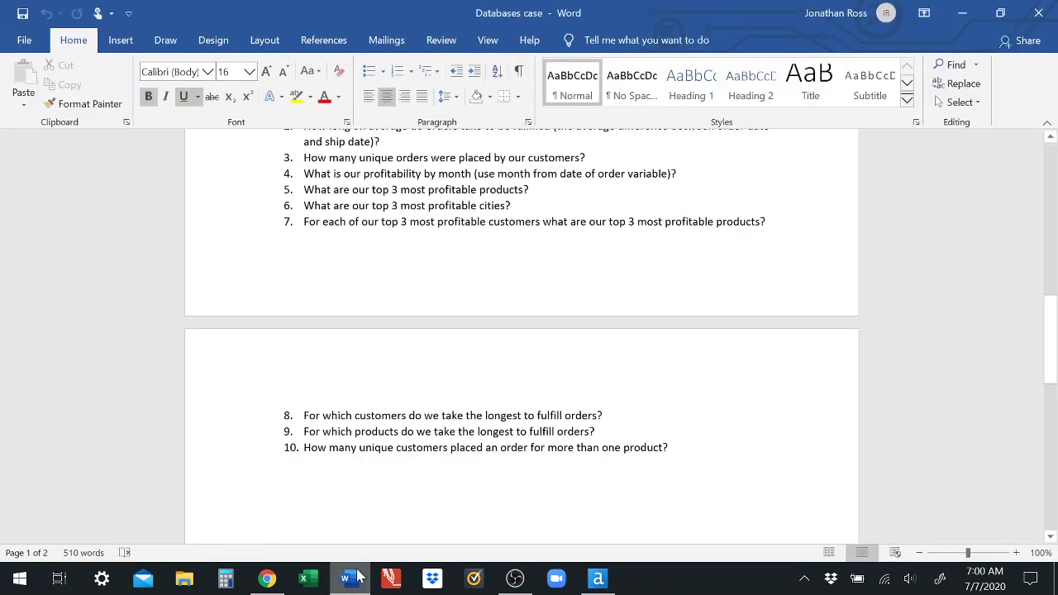
drag(1054, 343, 1056, 323)
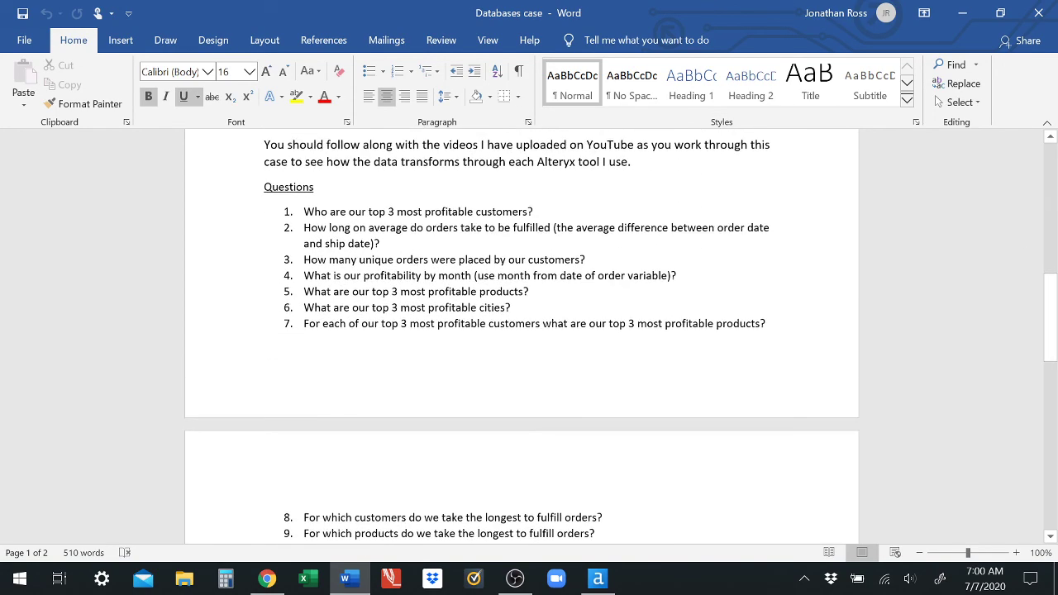
click(613, 577)
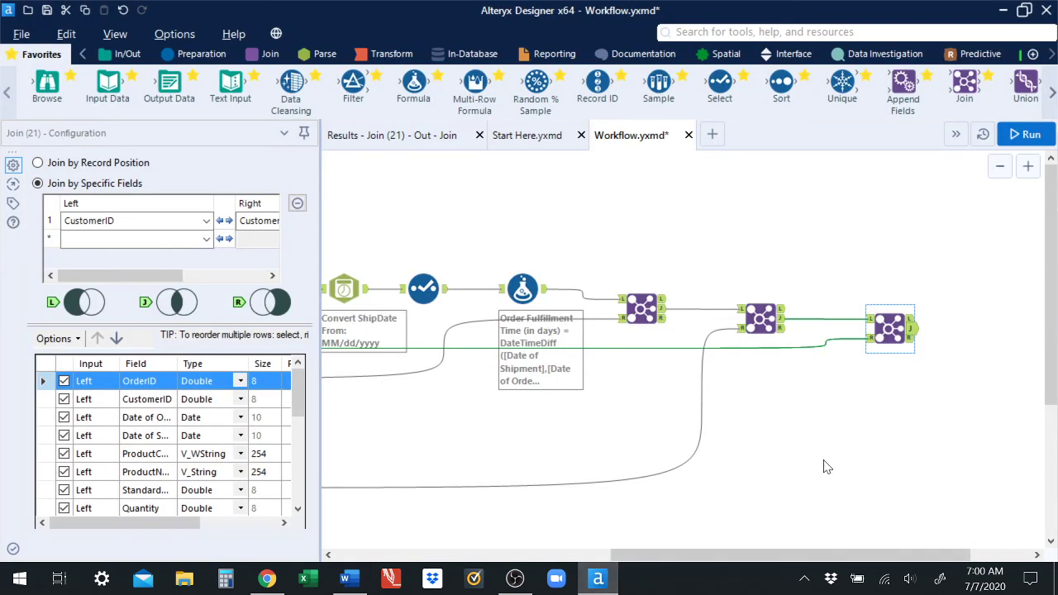